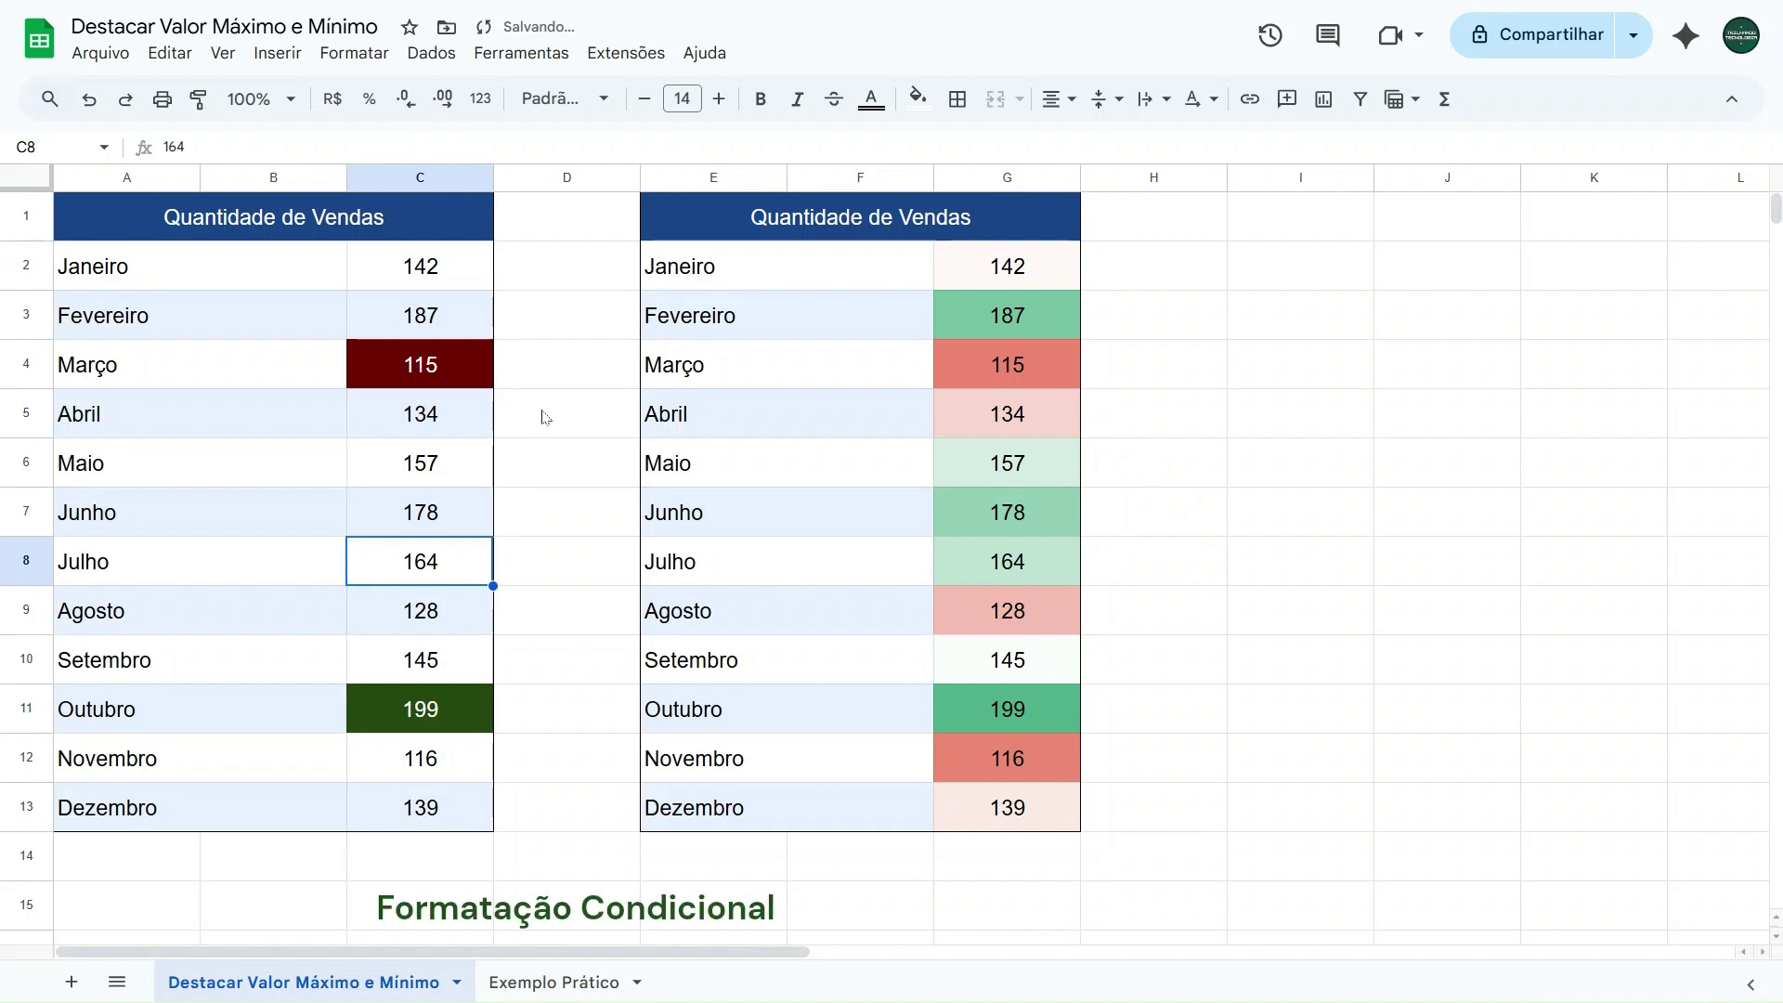
# Step: In the second Quantidade de Vendas table, set Março's value (G4) to 300 and Julho's value (G8) to 50
pyautogui.moveTo(1010, 266); pyautogui.dragTo(1031, 817)
pyautogui.click(1025, 274)
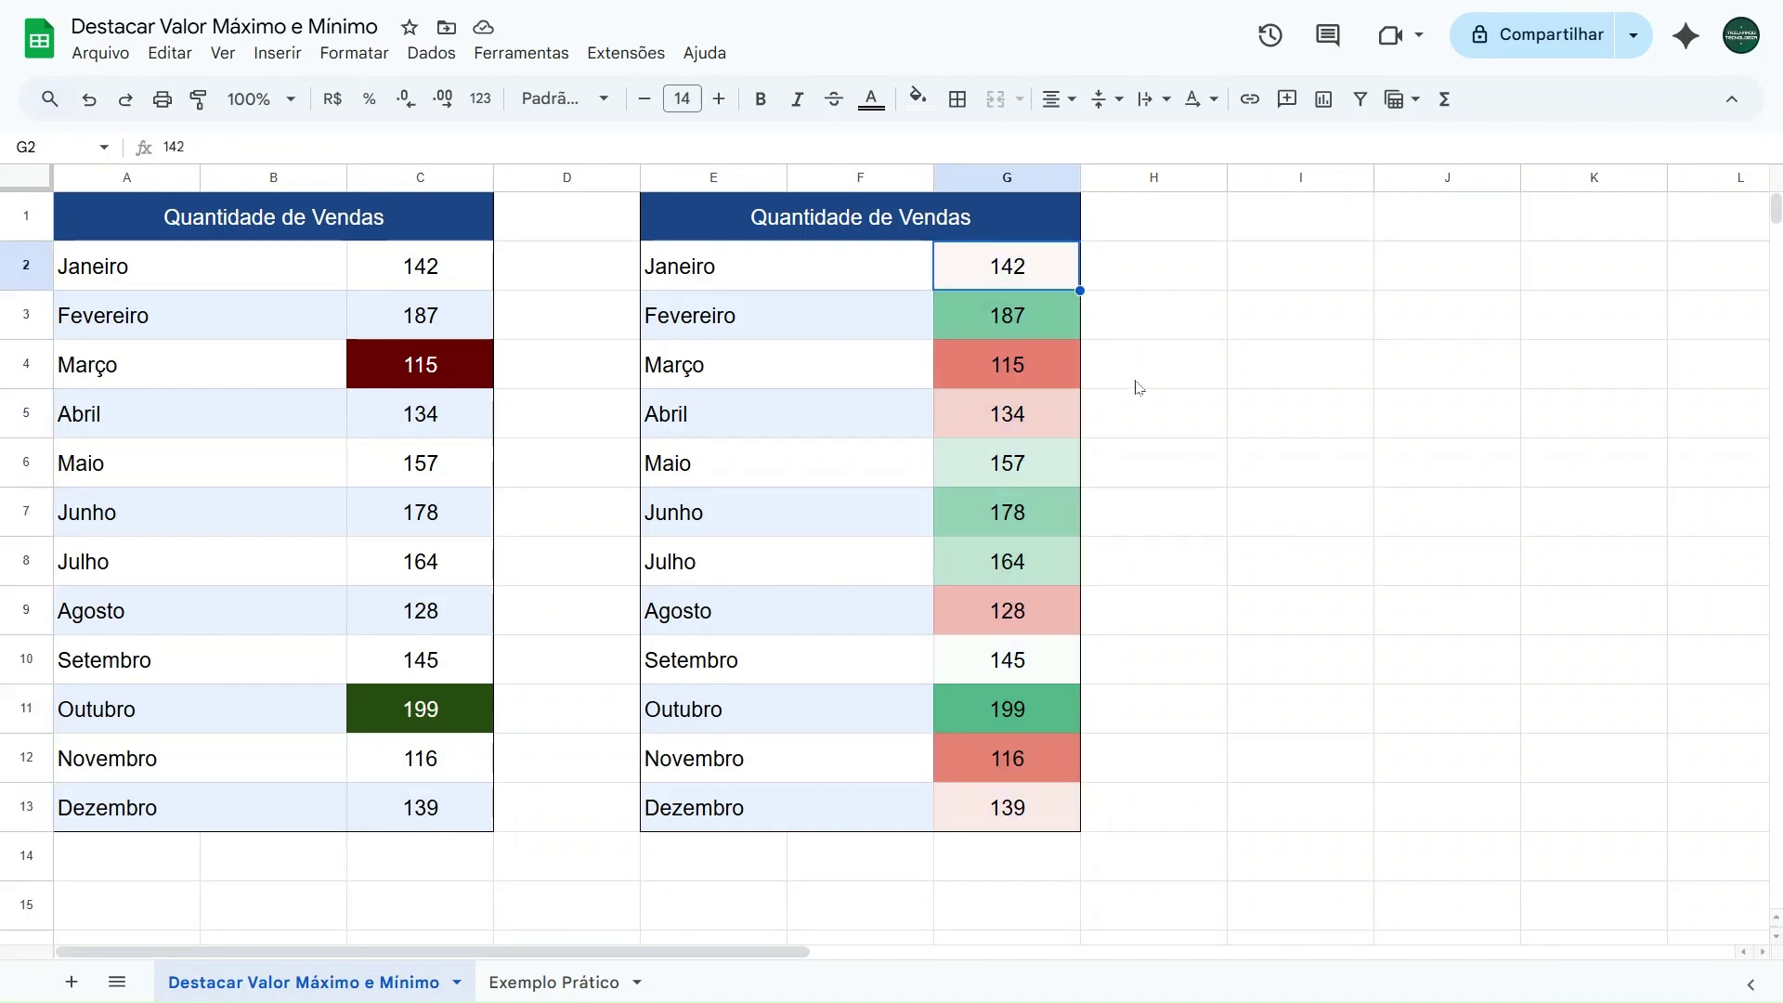
pyautogui.click(998, 384)
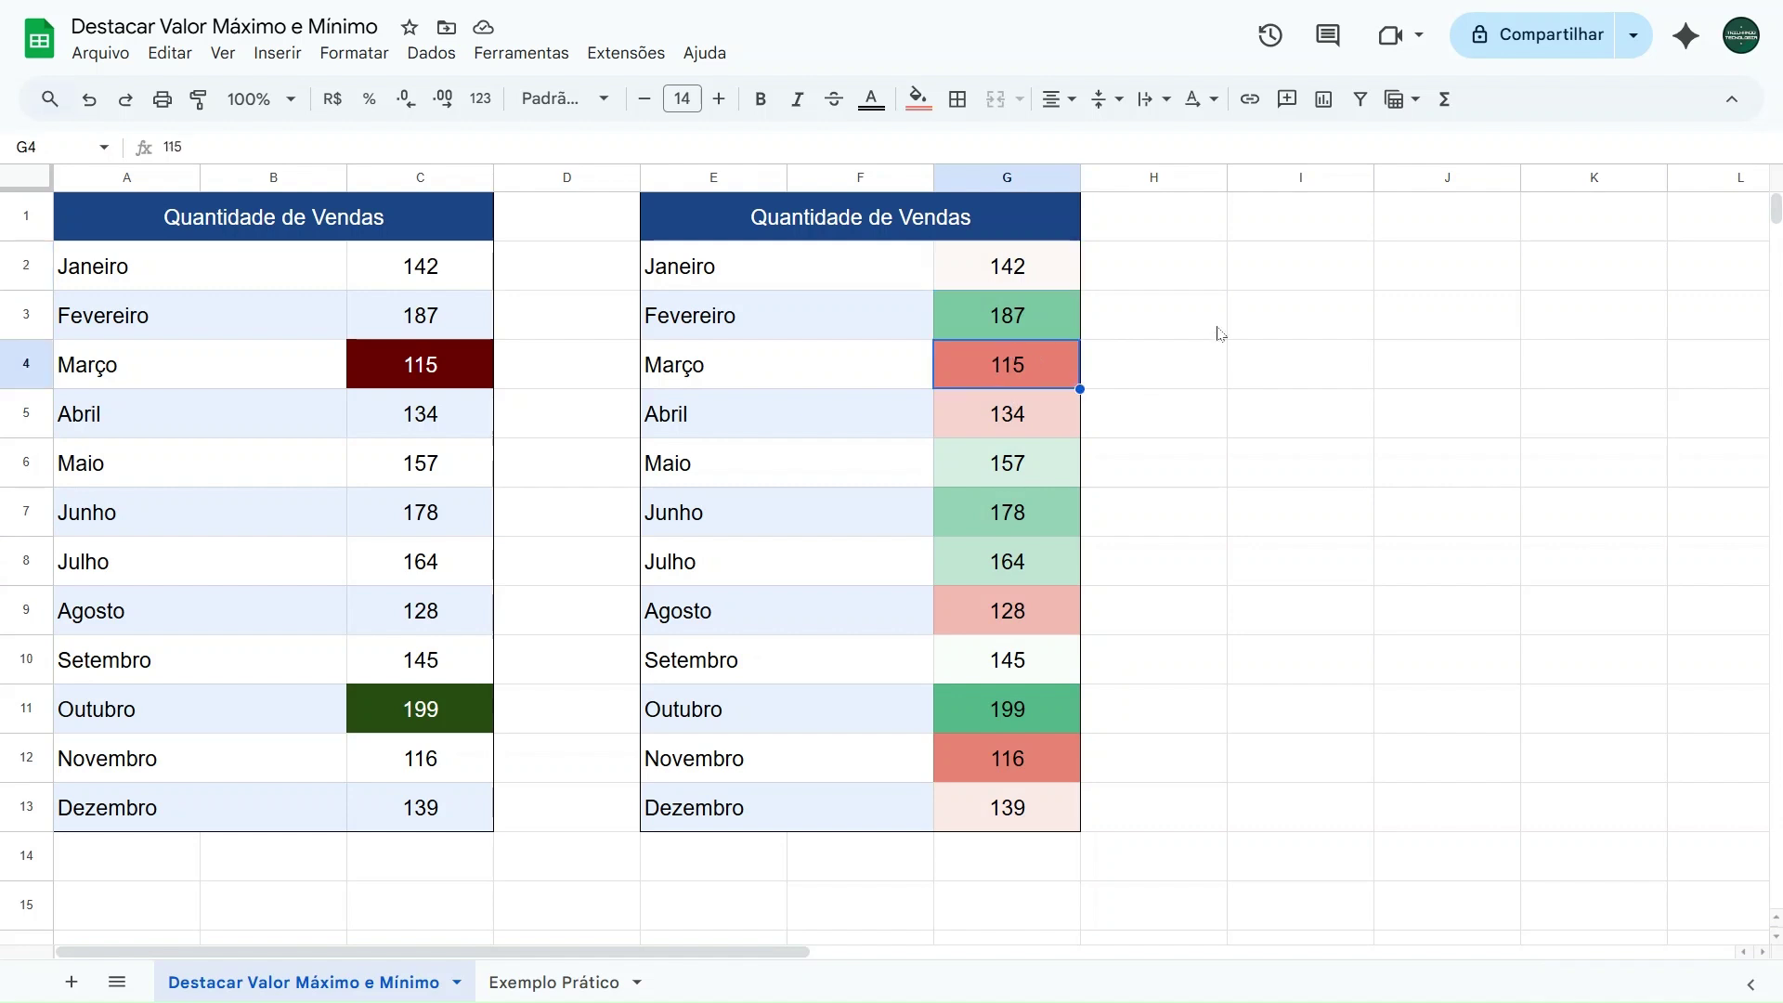
pyautogui.write('300')
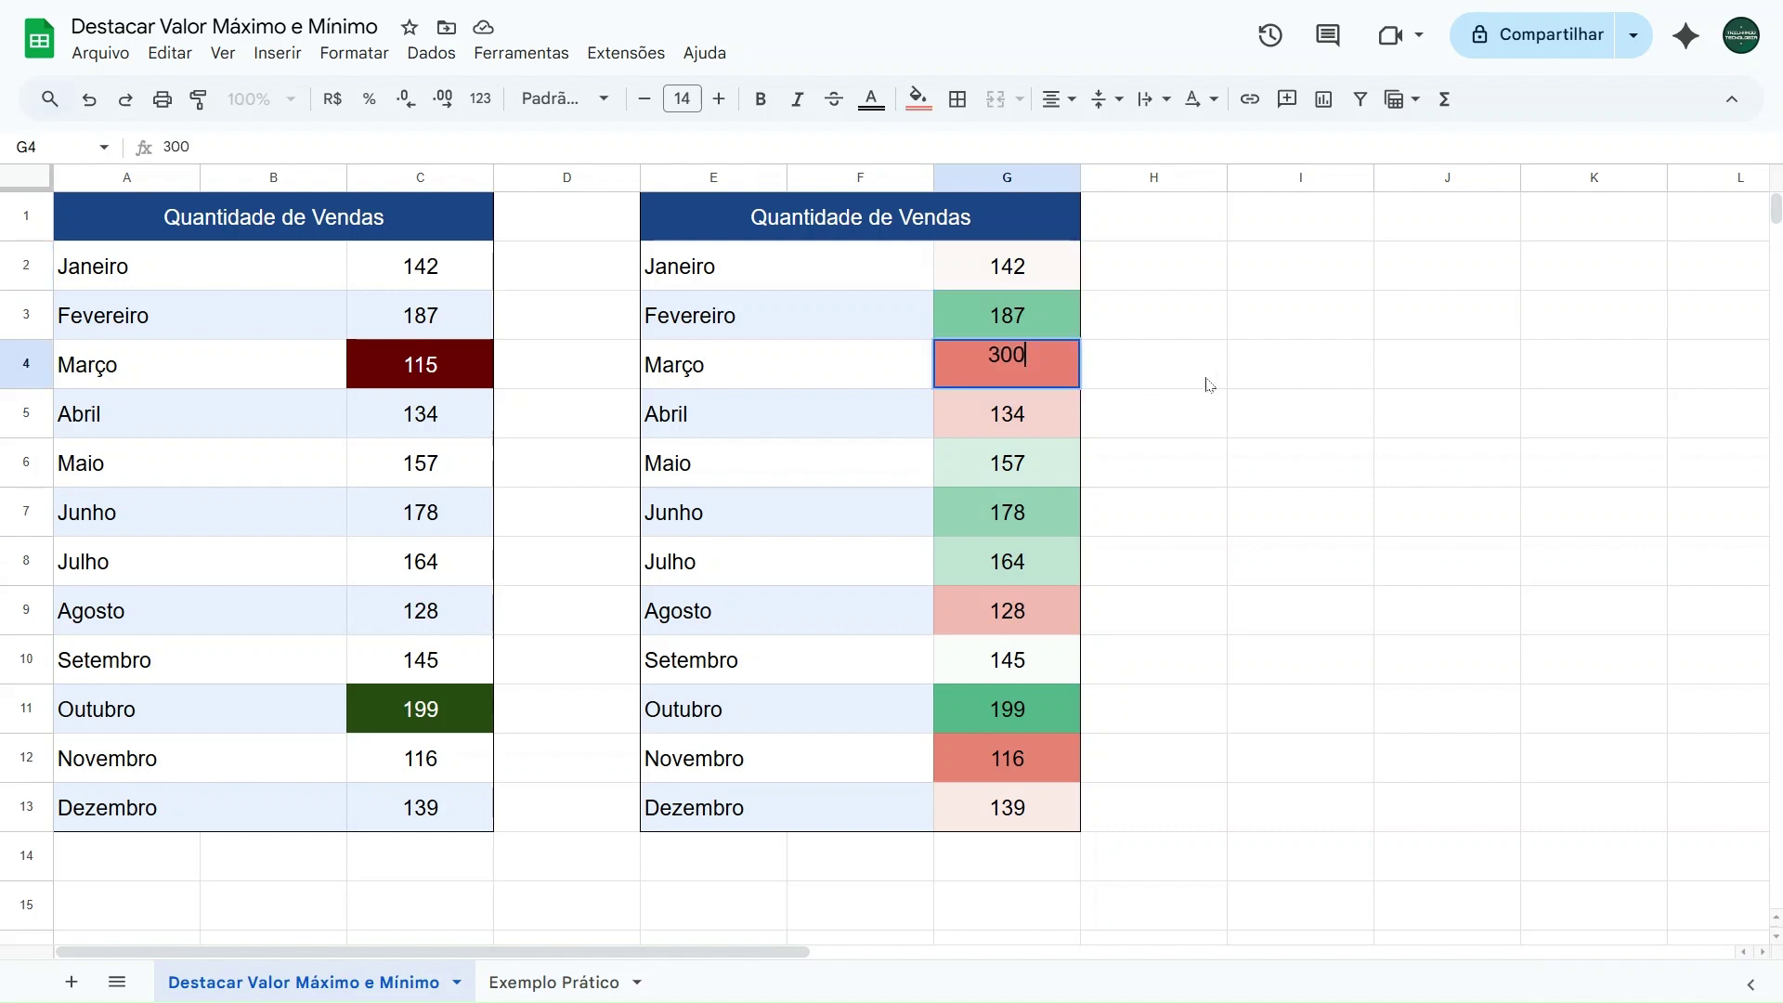
pyautogui.press('Tab')
pyautogui.click(1011, 581)
pyautogui.write('50')
pyautogui.press('Tab')
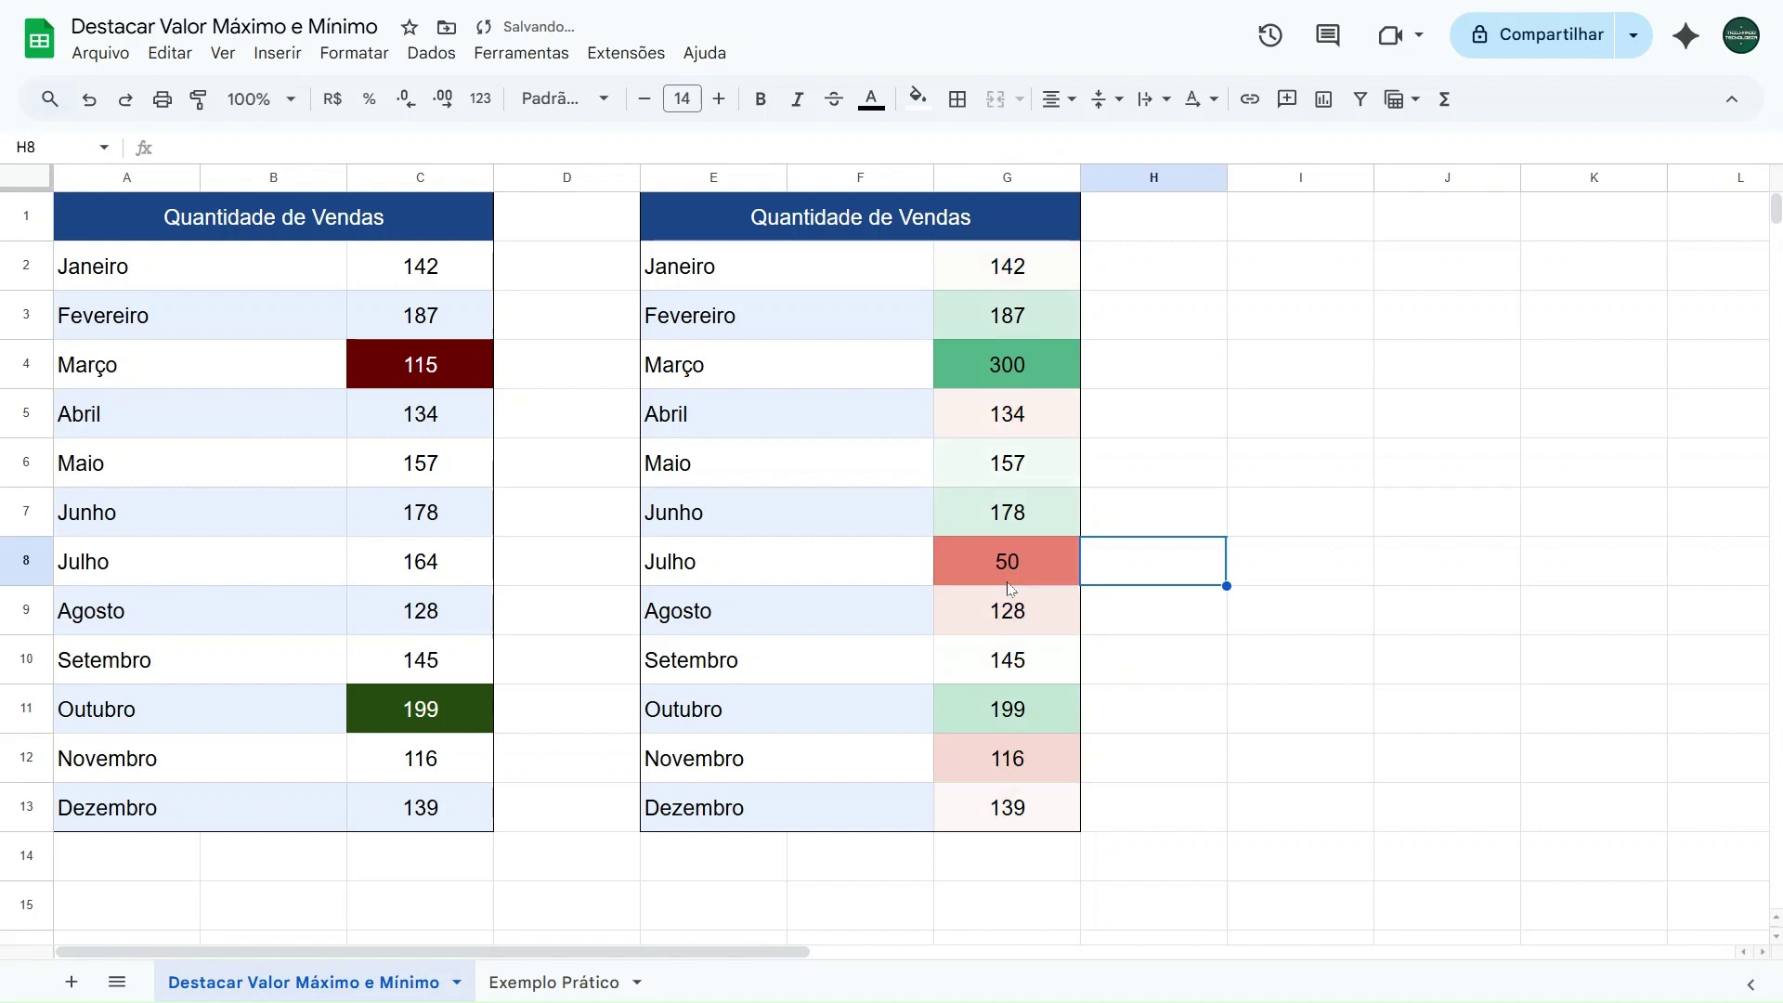
# Step: Examine how the colour scale shades the highest, lowest and intermediate values in column G of the second table
pyautogui.click(1017, 572)
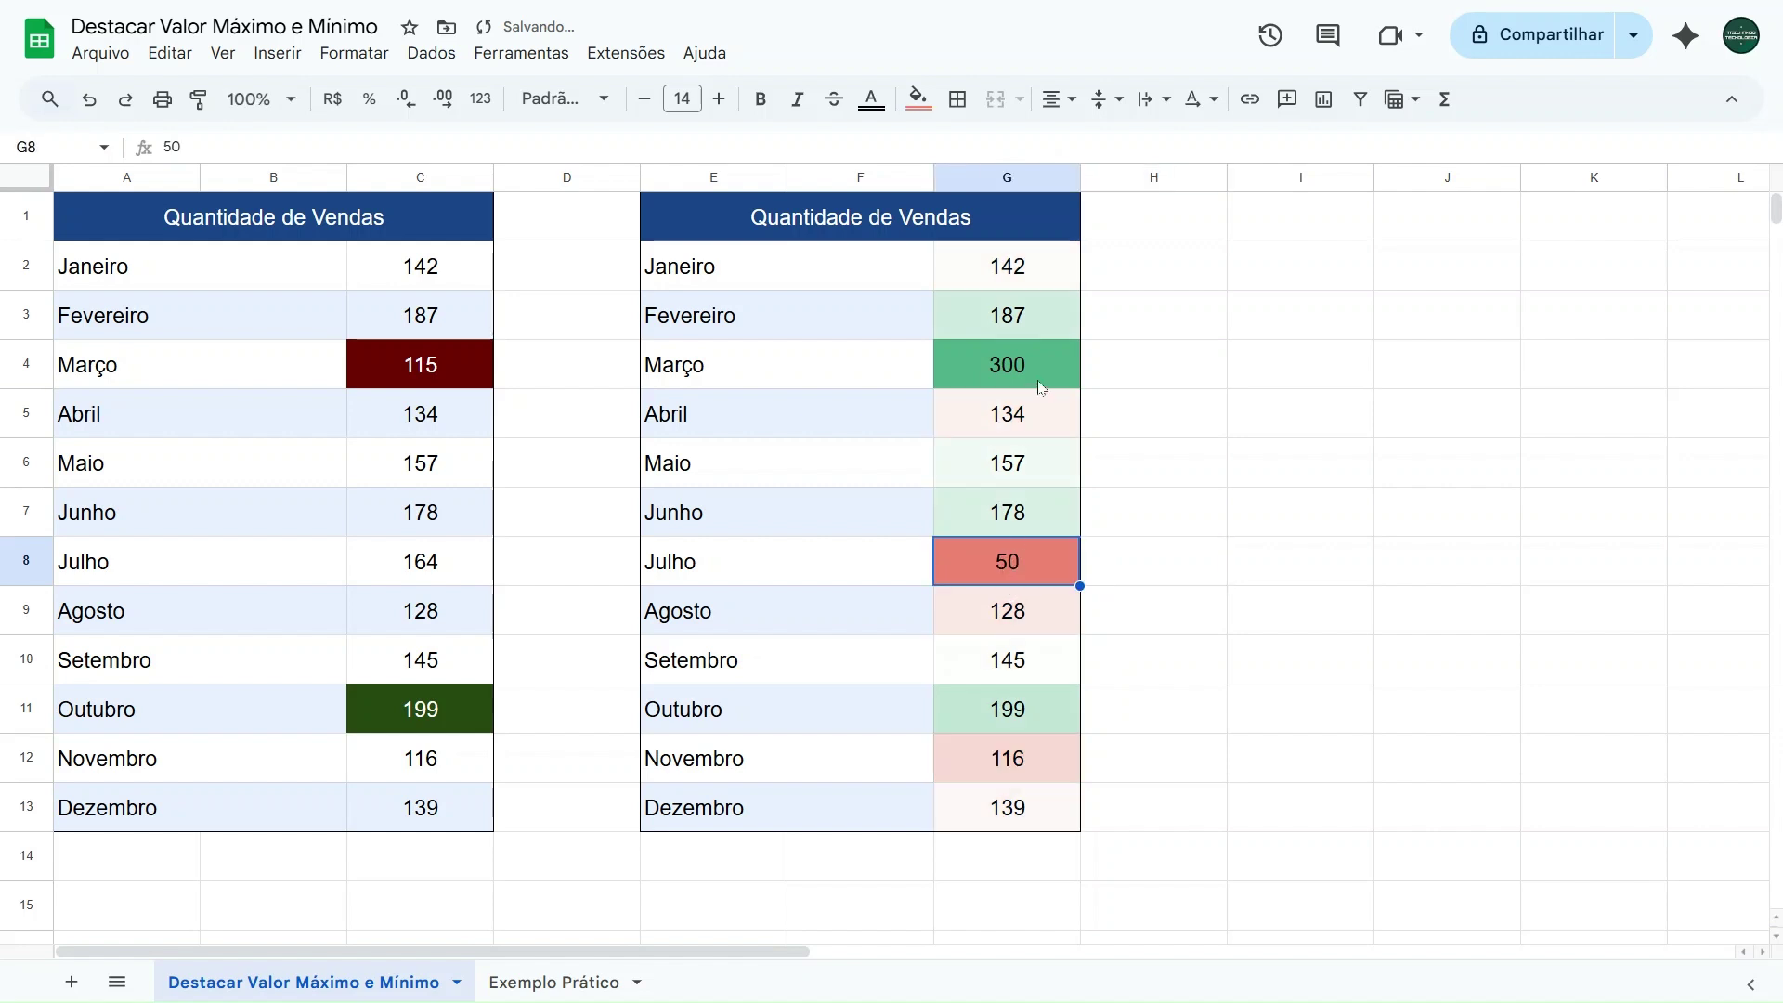
pyautogui.click(1036, 381)
pyautogui.click(1026, 427)
pyautogui.click(1016, 473)
pyautogui.click(1011, 509)
pyautogui.click(1012, 464)
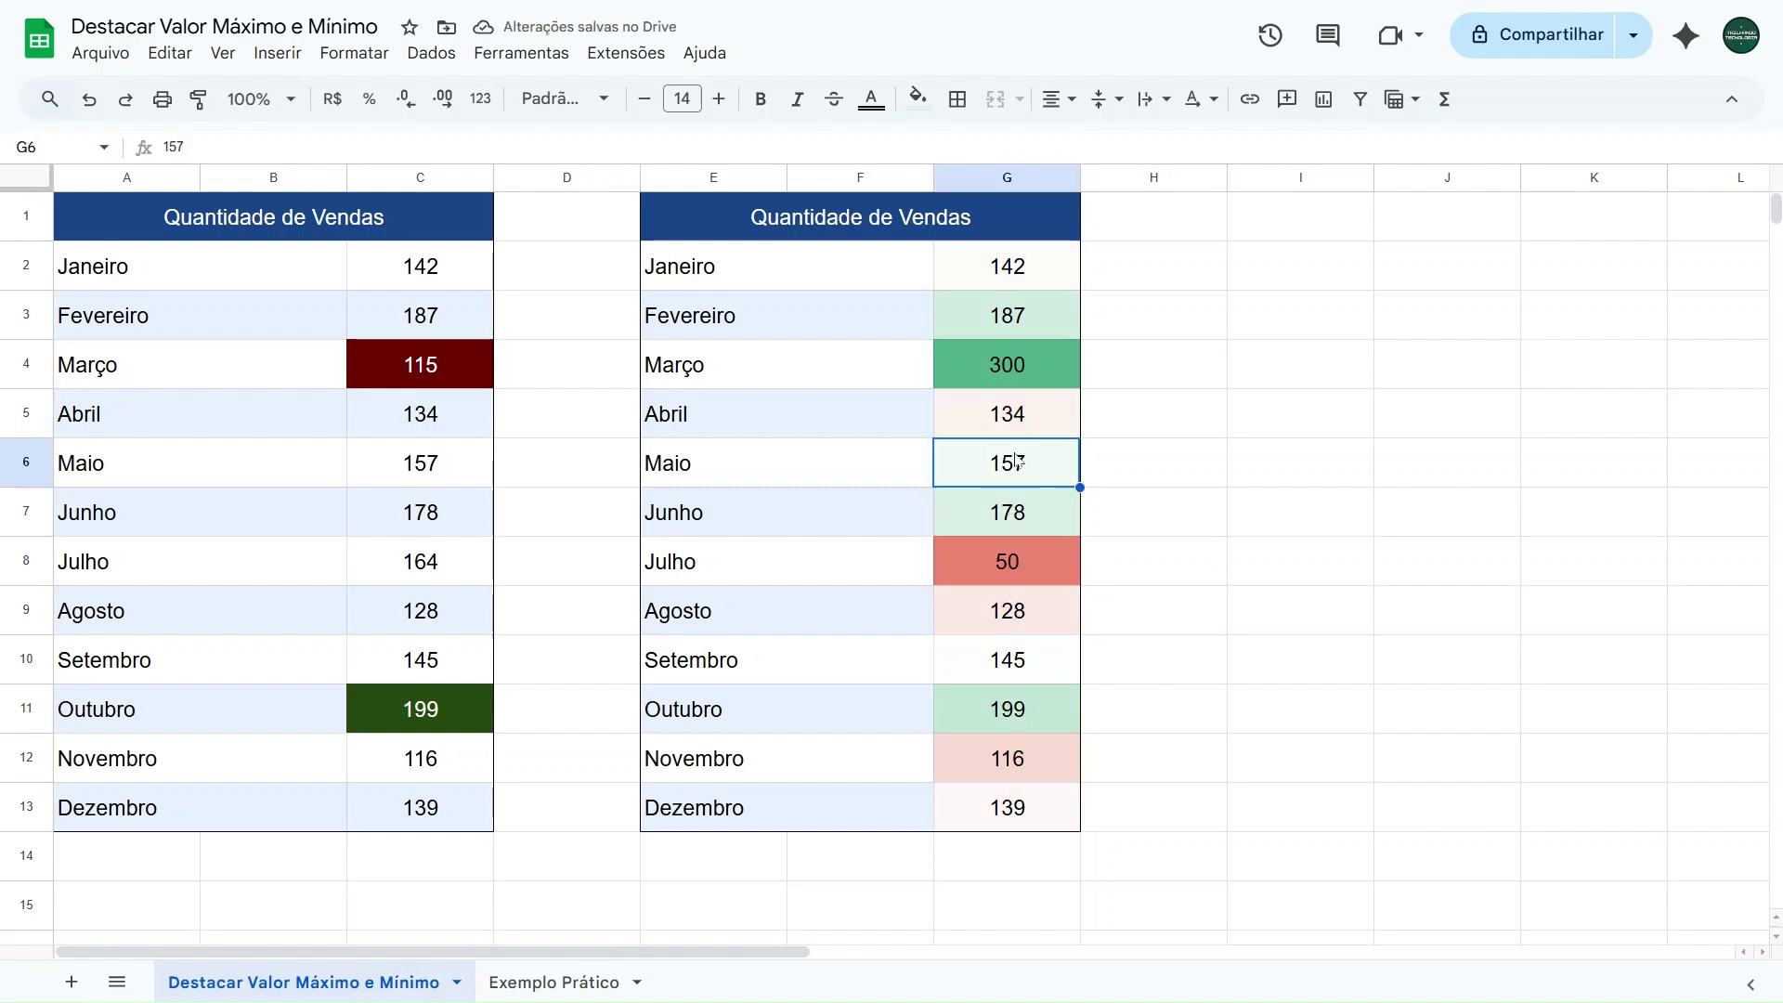
pyautogui.click(1021, 427)
pyautogui.click(1007, 567)
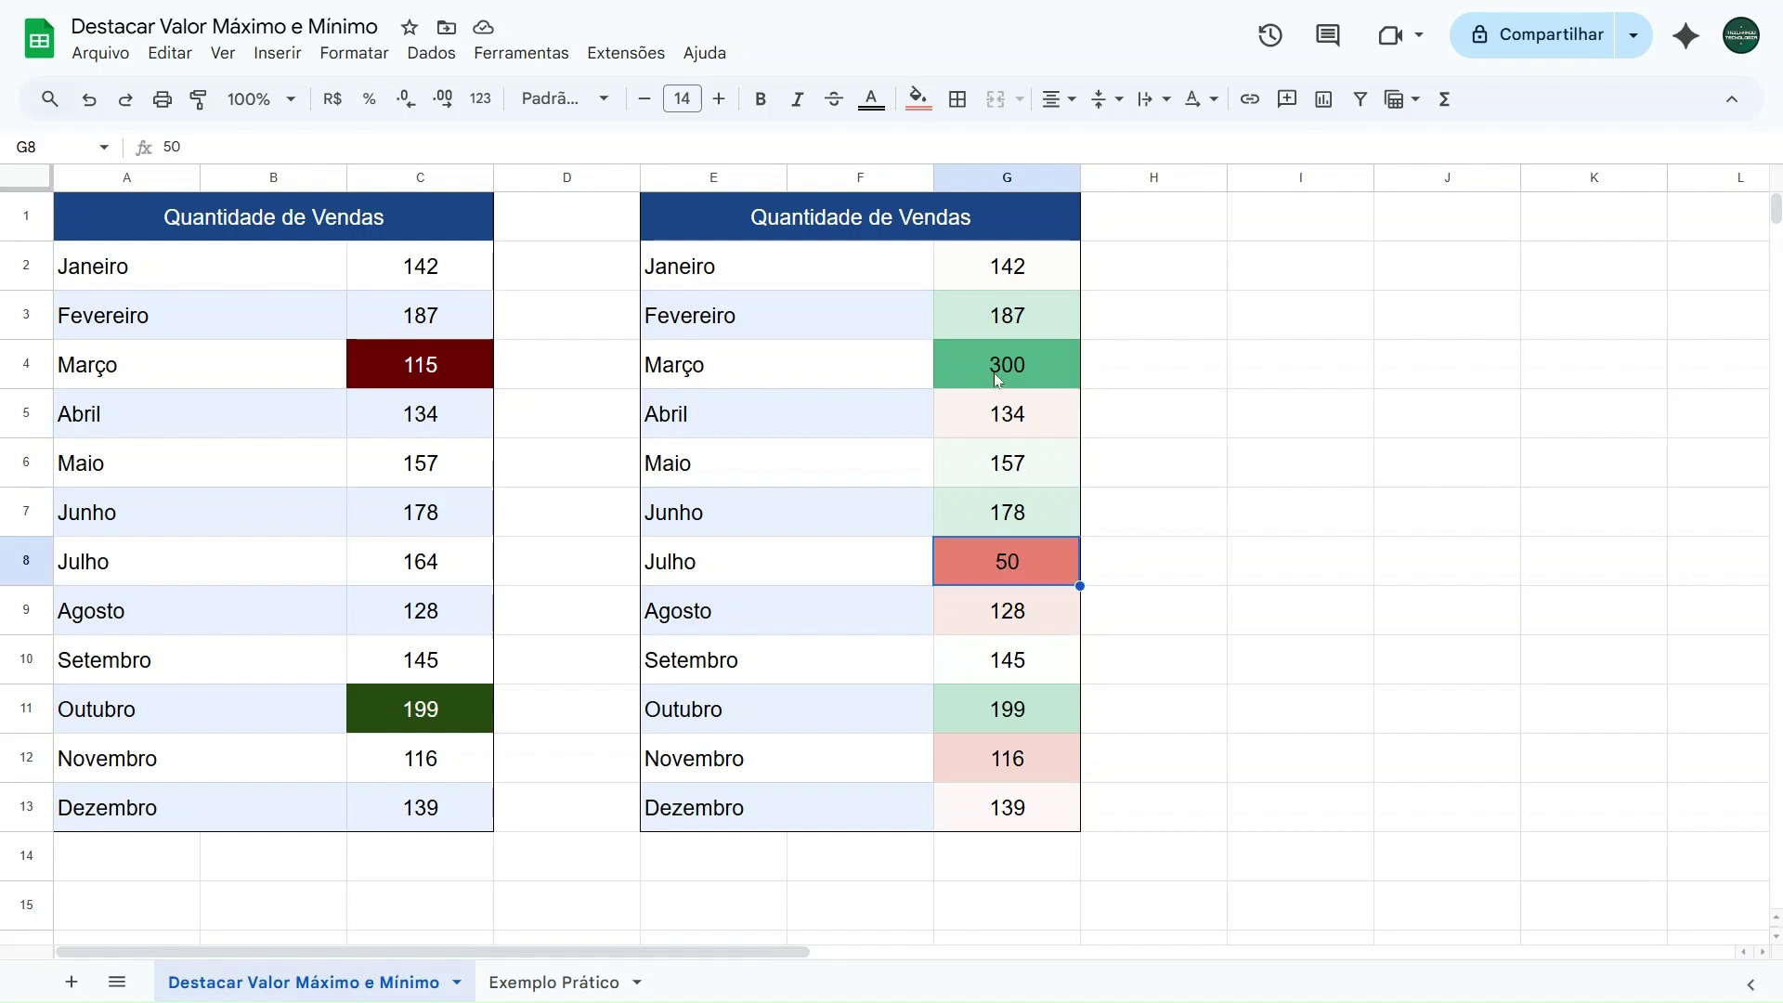
pyautogui.click(998, 376)
pyautogui.click(1012, 315)
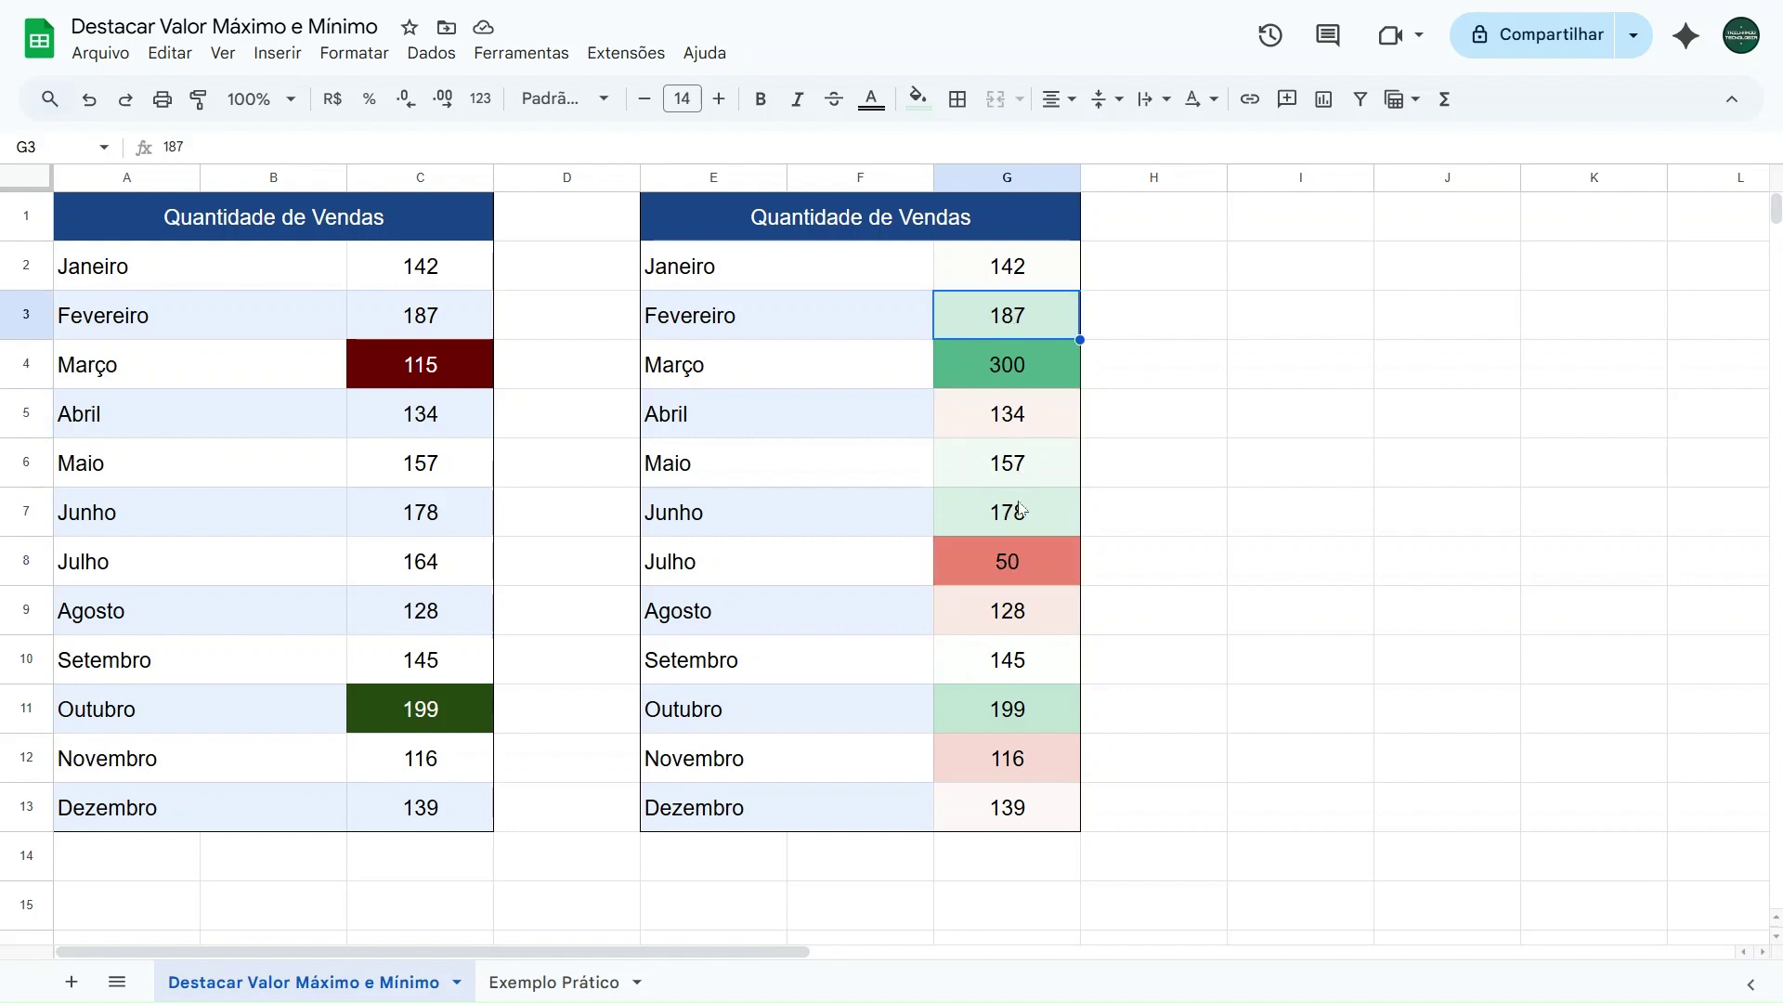
pyautogui.click(1023, 508)
pyautogui.click(1012, 716)
pyautogui.click(1010, 614)
pyautogui.click(1016, 574)
pyautogui.click(1017, 631)
pyautogui.click(1045, 557)
pyautogui.click(1028, 384)
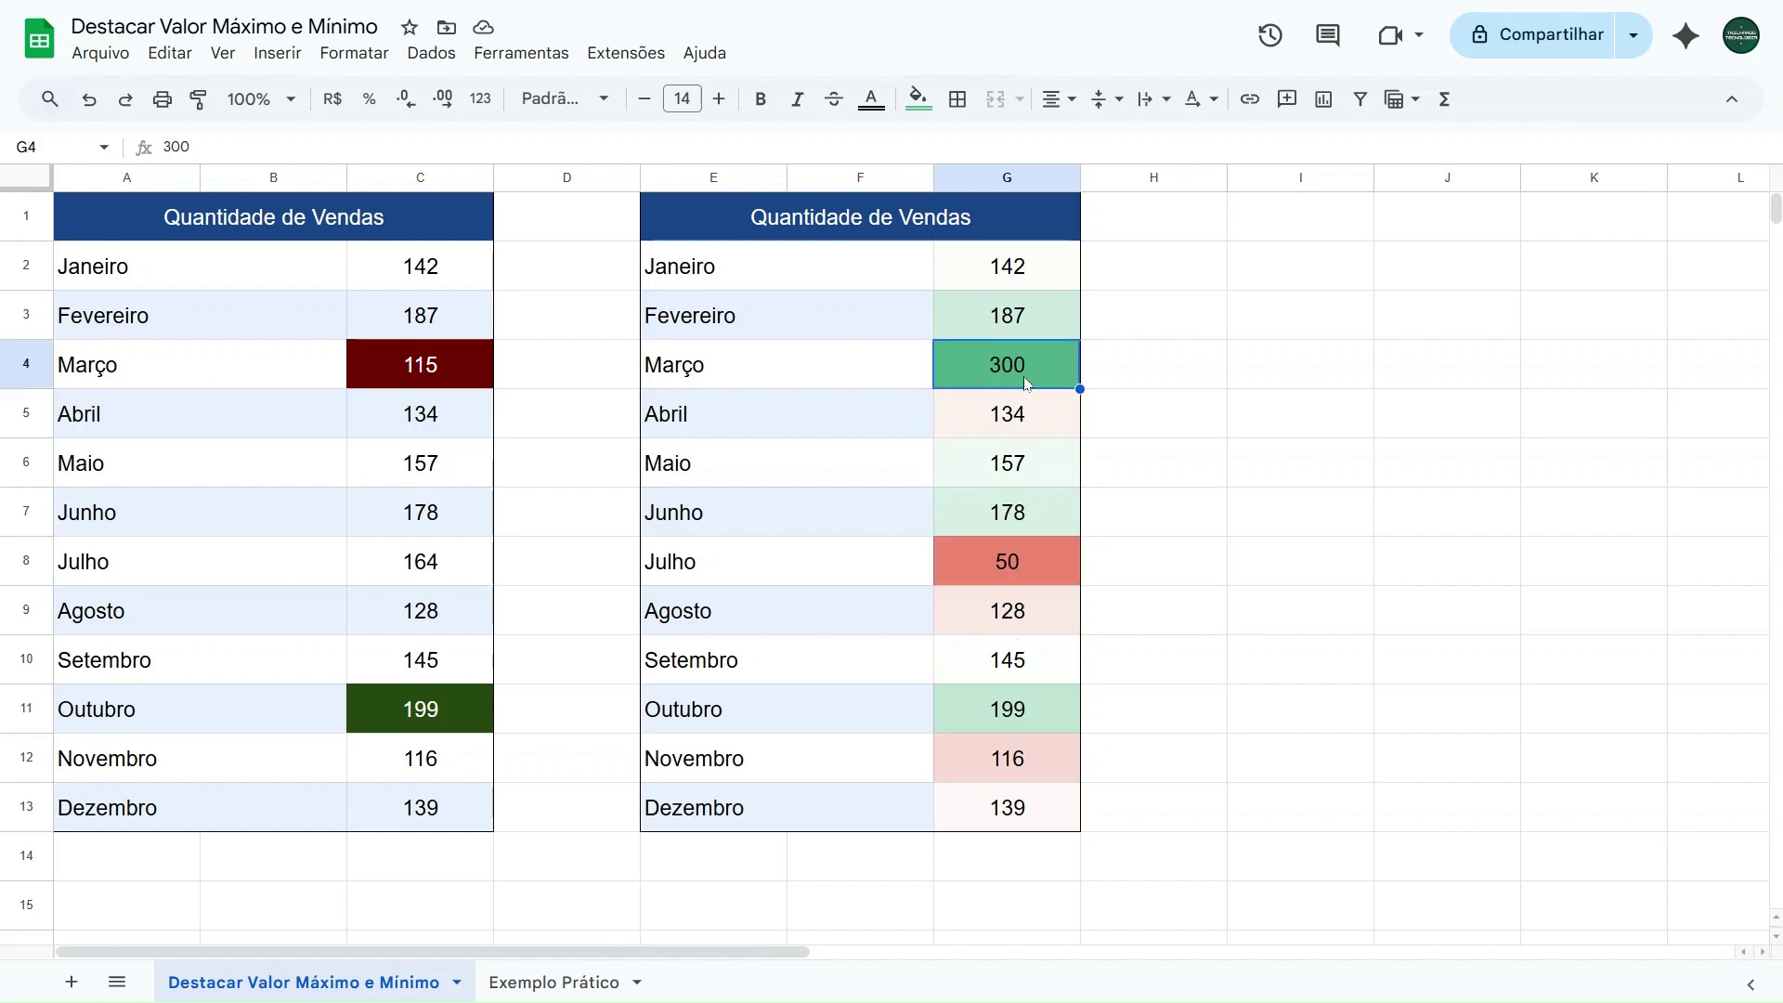
# Step: Undo the two test changes to the Março and Julho values in the second table
pyautogui.click(569, 281)
pyautogui.hotkey('ctrl', 'z')
pyautogui.hotkey('ctrl', 'z')
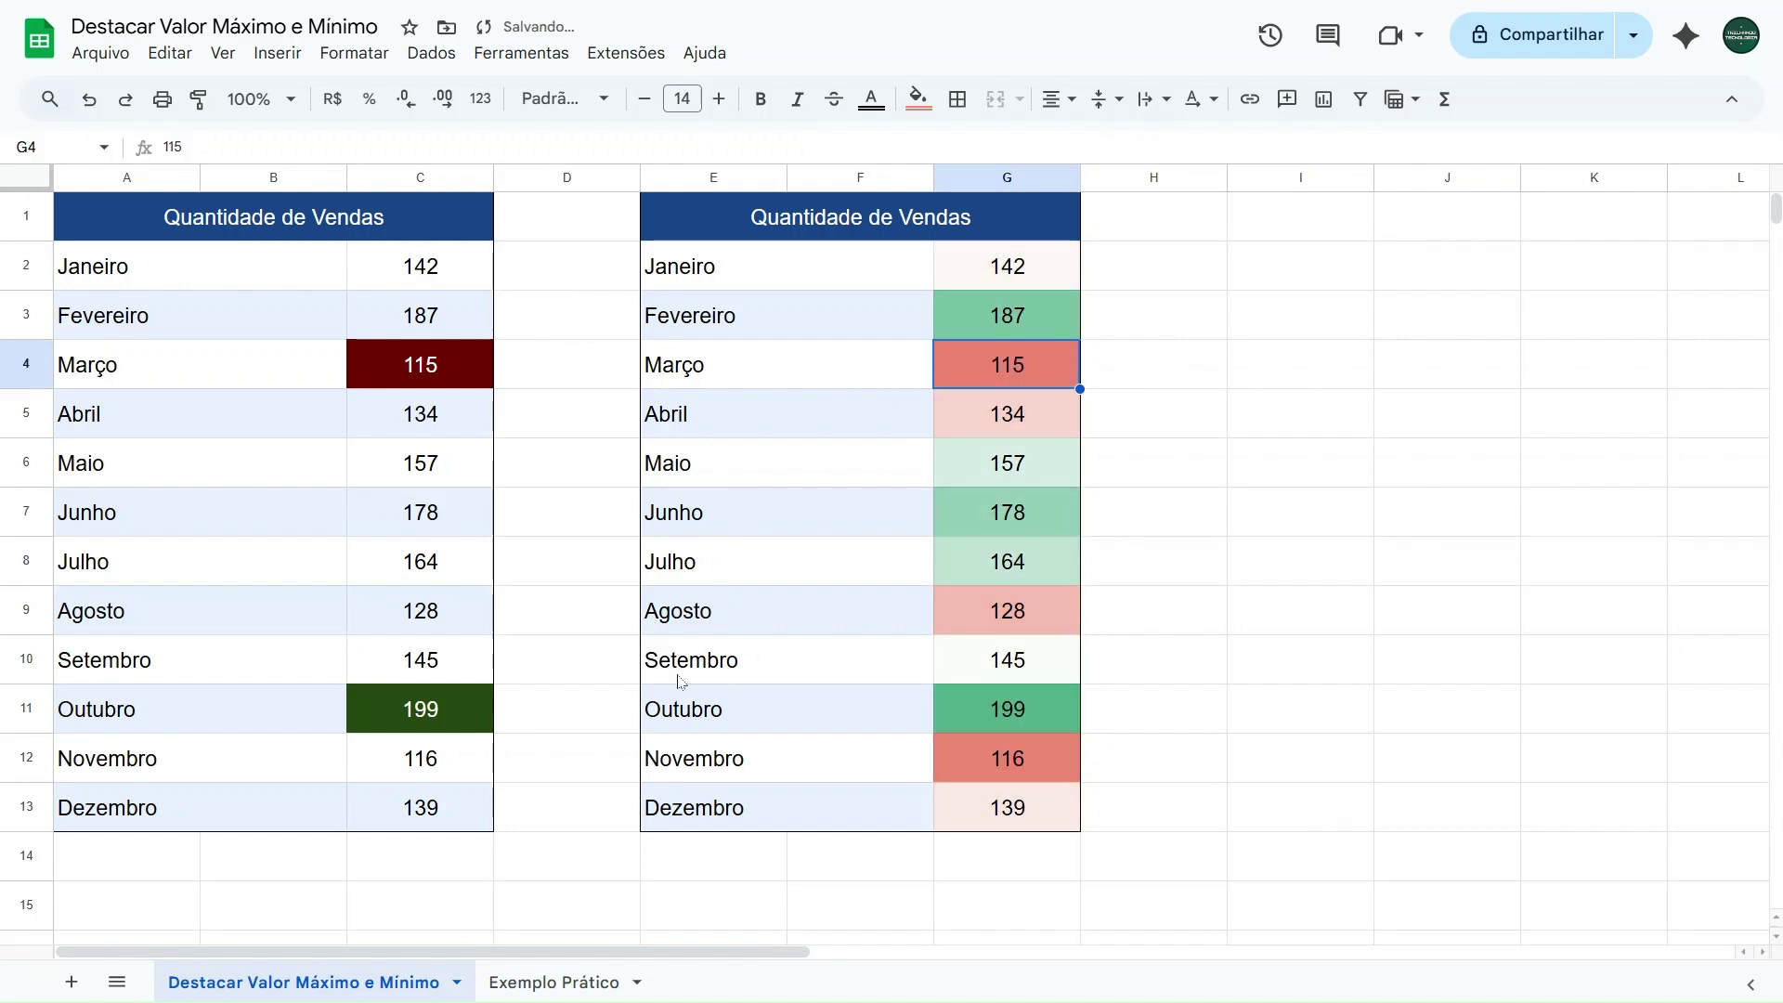
# Step: Switch to the Exemplo Prático sheet and look over the sales values in C2:C13
pyautogui.click(548, 980)
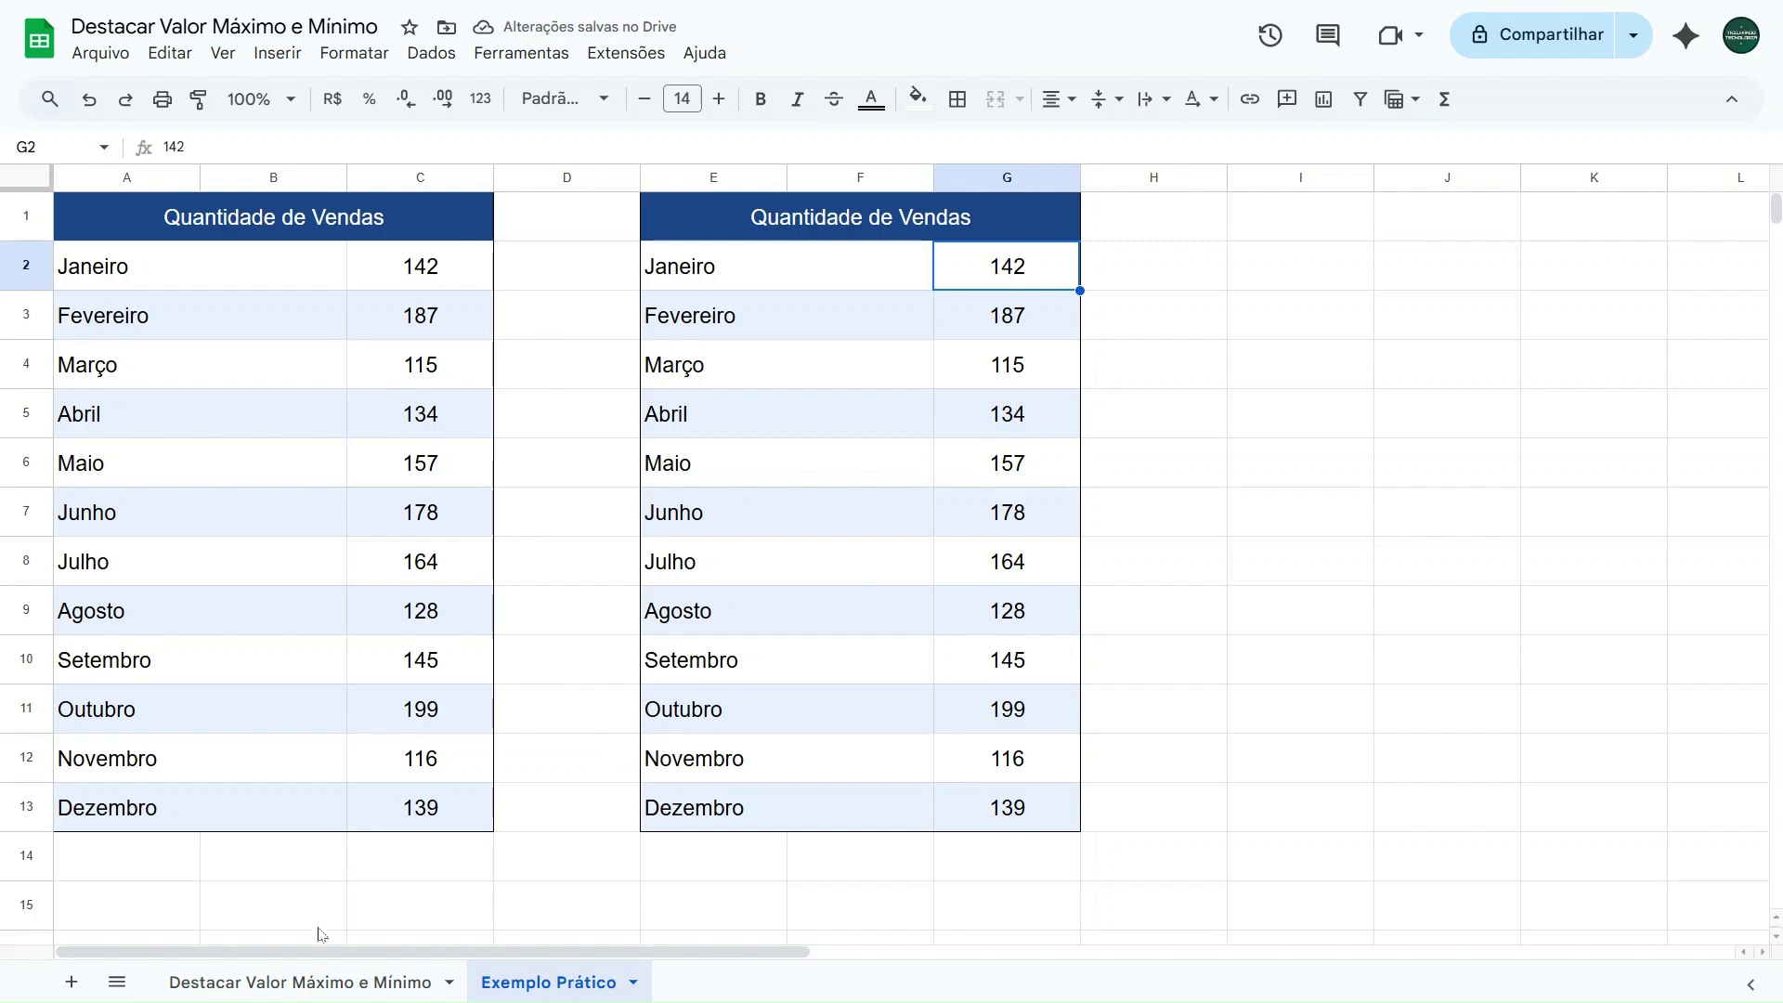
pyautogui.moveTo(414, 278); pyautogui.dragTo(415, 804)
pyautogui.click(531, 279)
pyautogui.moveTo(482, 271); pyautogui.dragTo(446, 817)
pyautogui.click(560, 288)
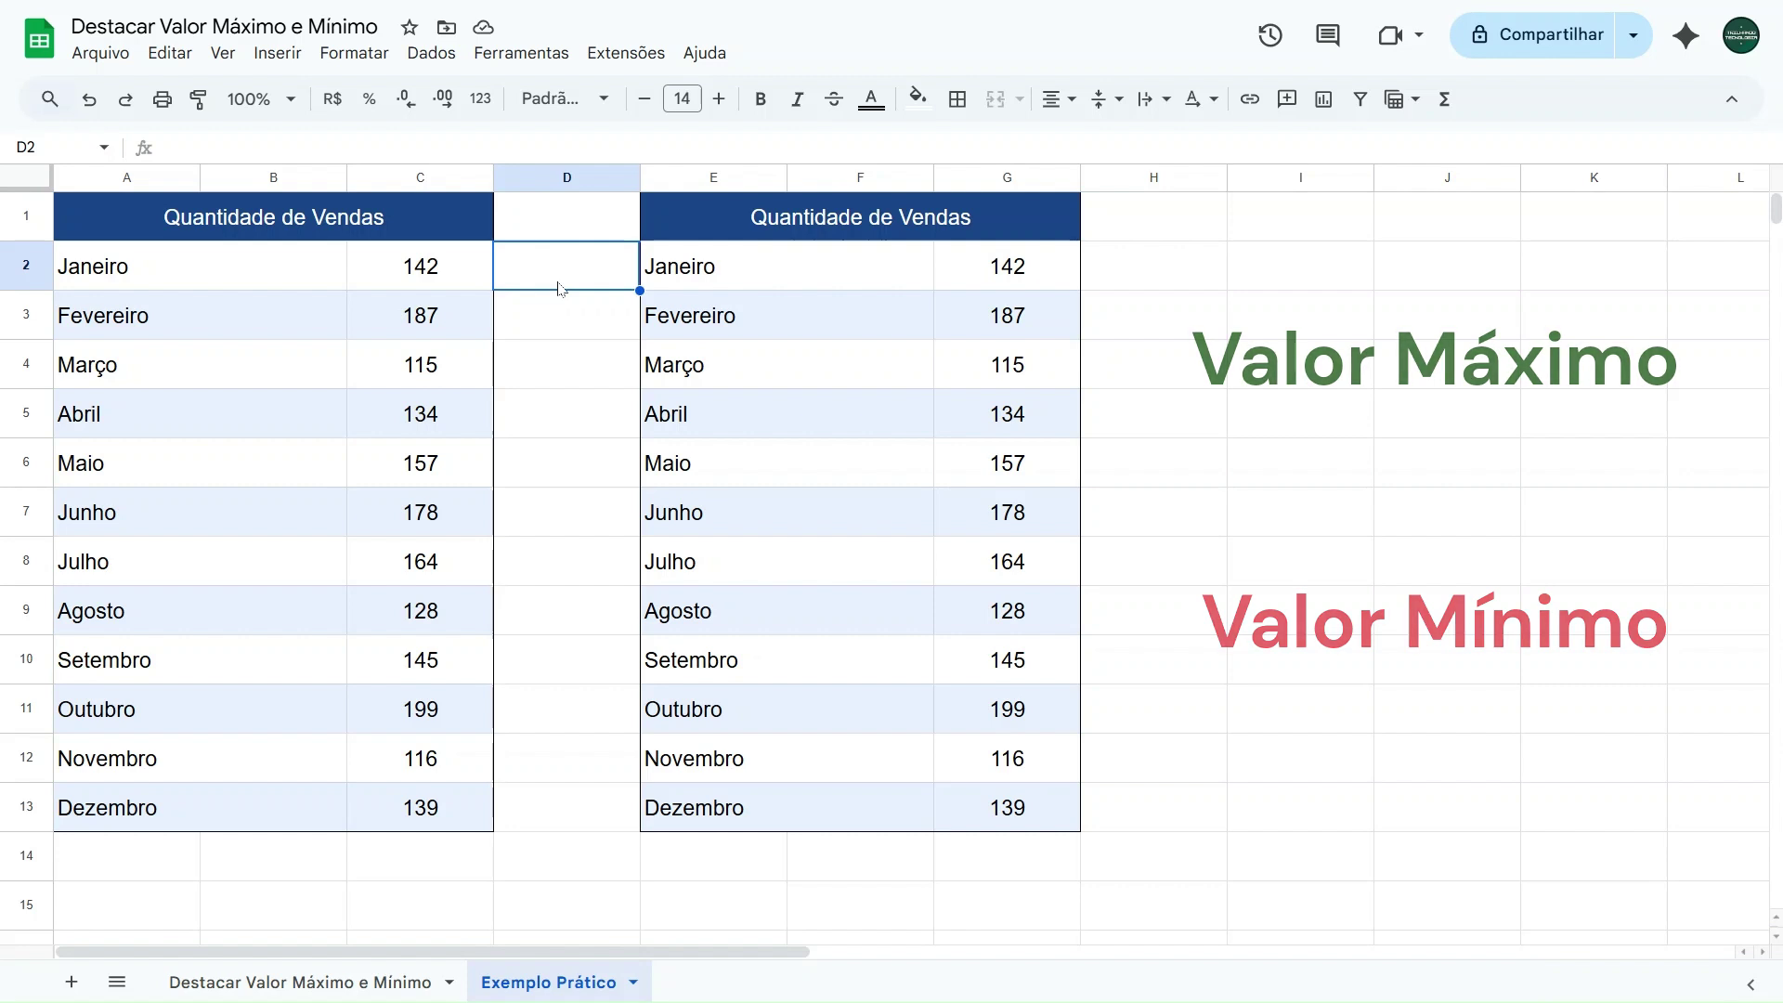
# Step: Enter the formula =MÁXIMO(C2:C13) in cell I2 to find the highest sales value
pyautogui.click(1275, 273)
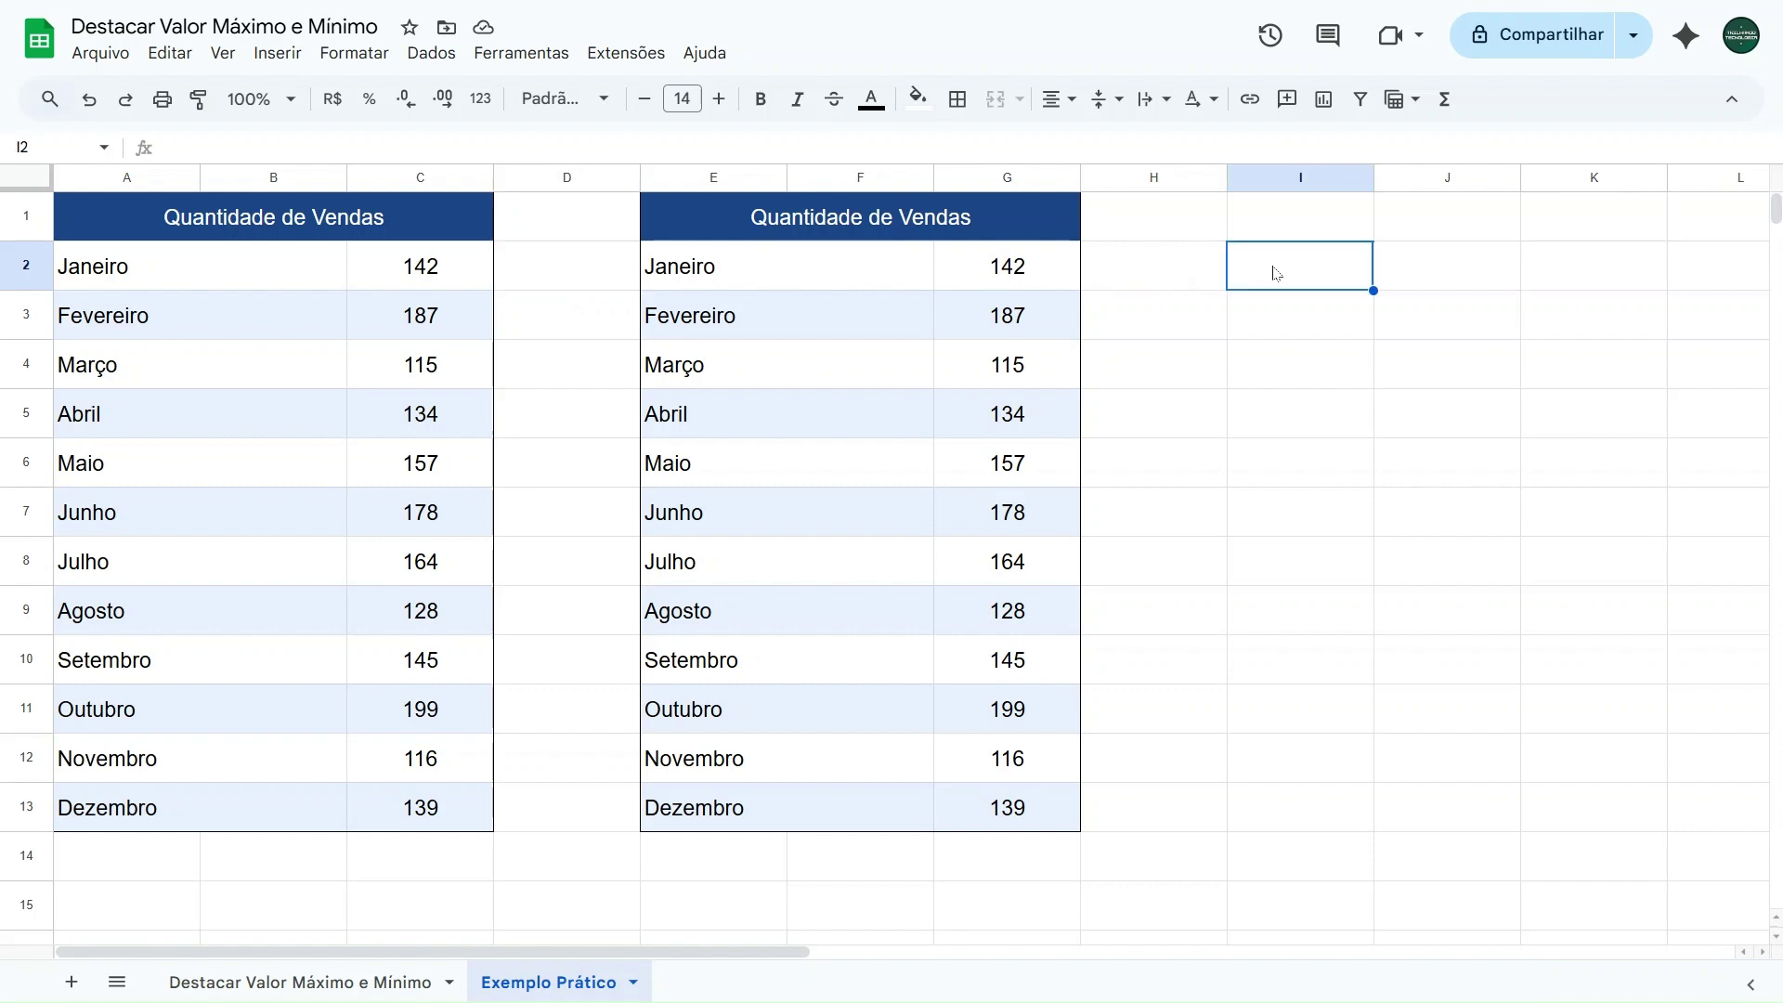
pyautogui.write('=máximo')
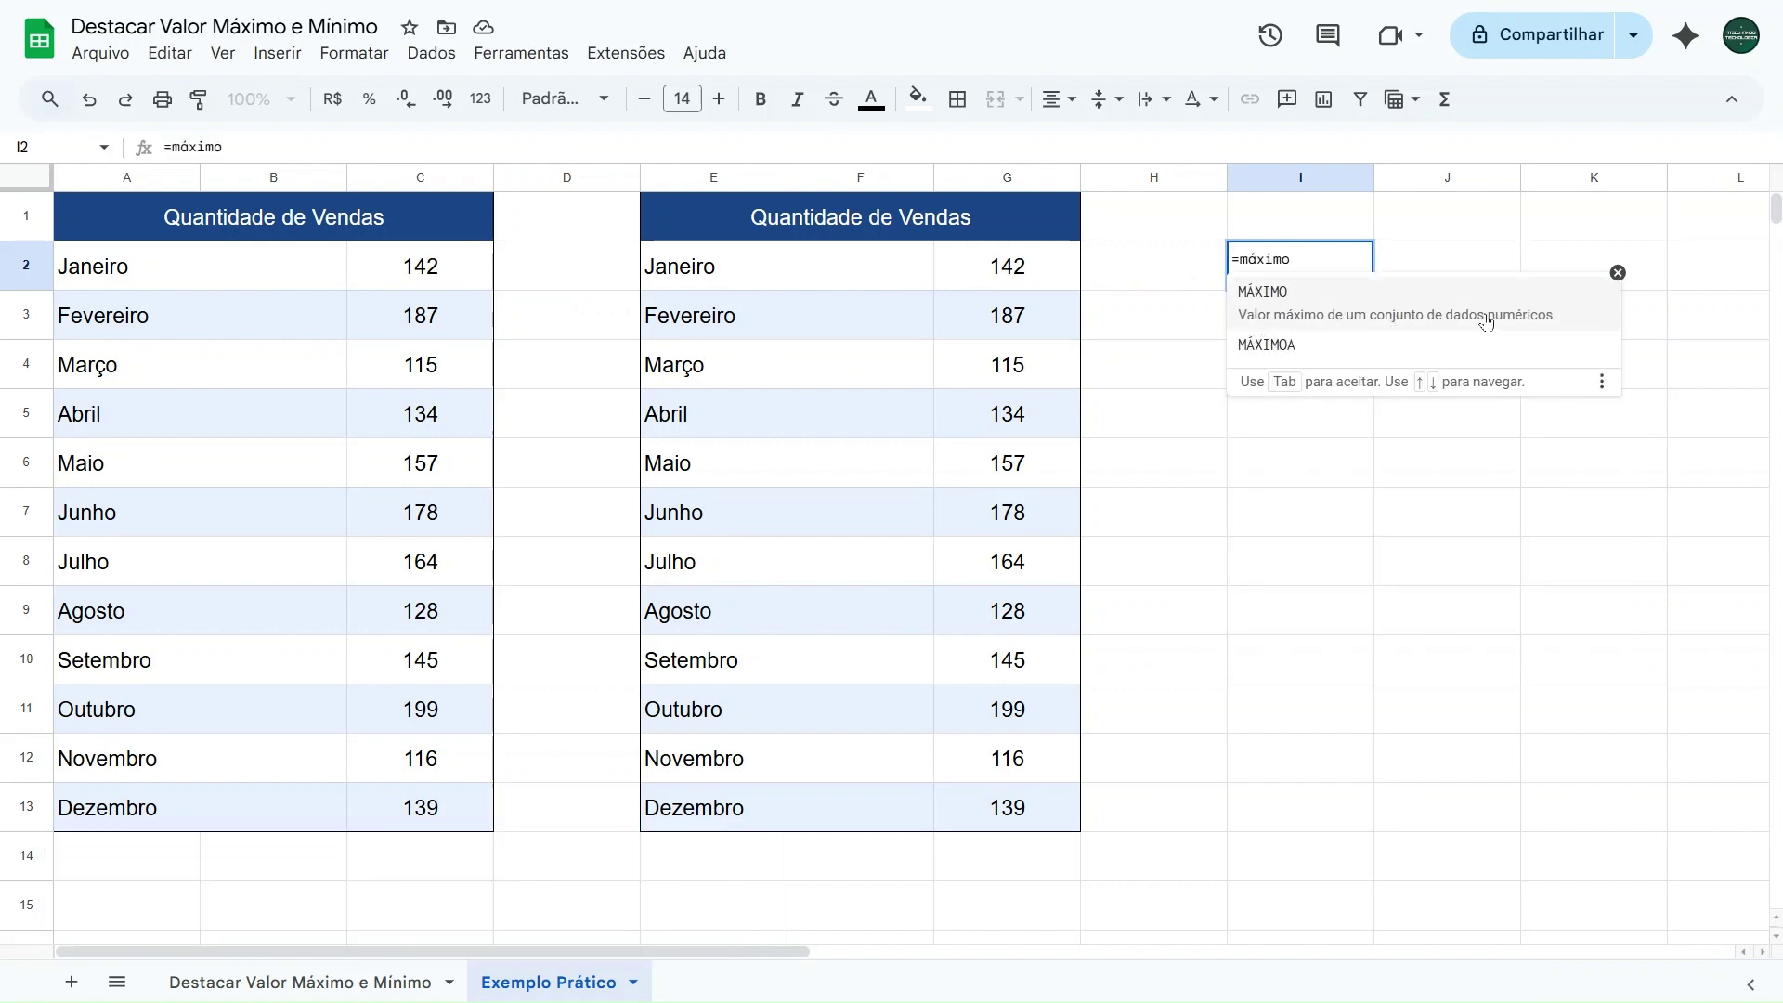
pyautogui.click(1320, 318)
pyautogui.click(424, 279)
pyautogui.moveTo(424, 278); pyautogui.dragTo(423, 789)
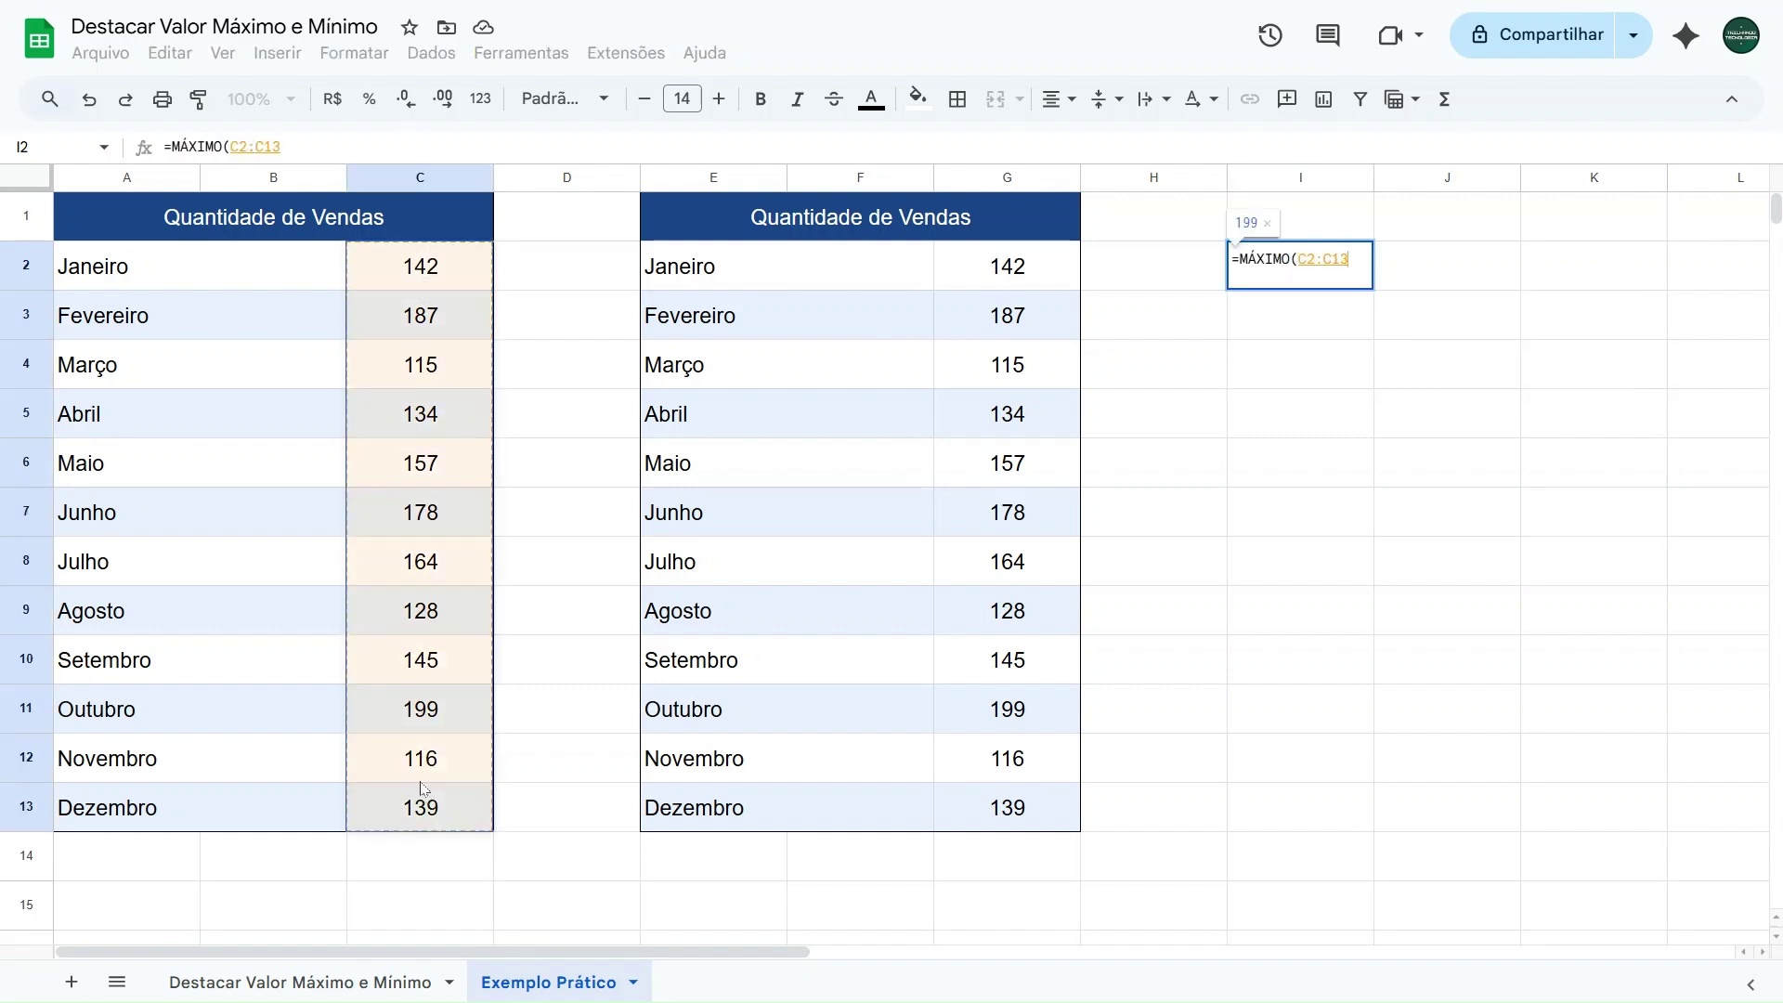
pyautogui.write(')')
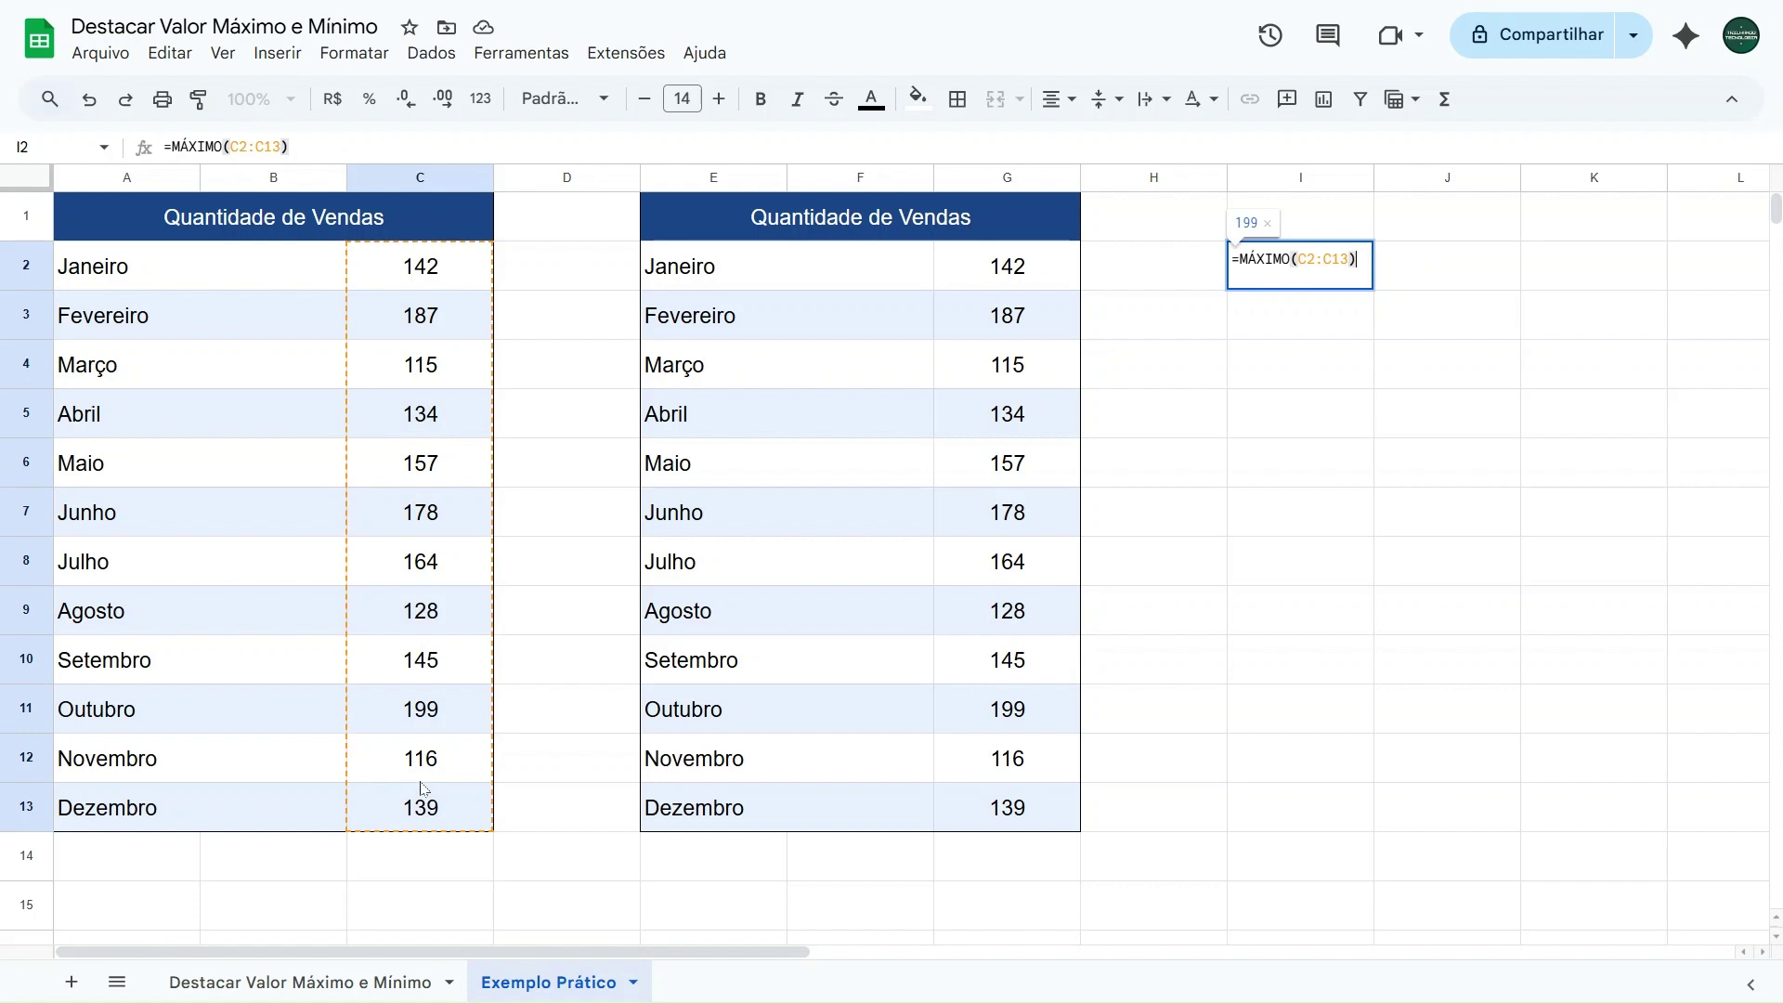
pyautogui.press('Return')
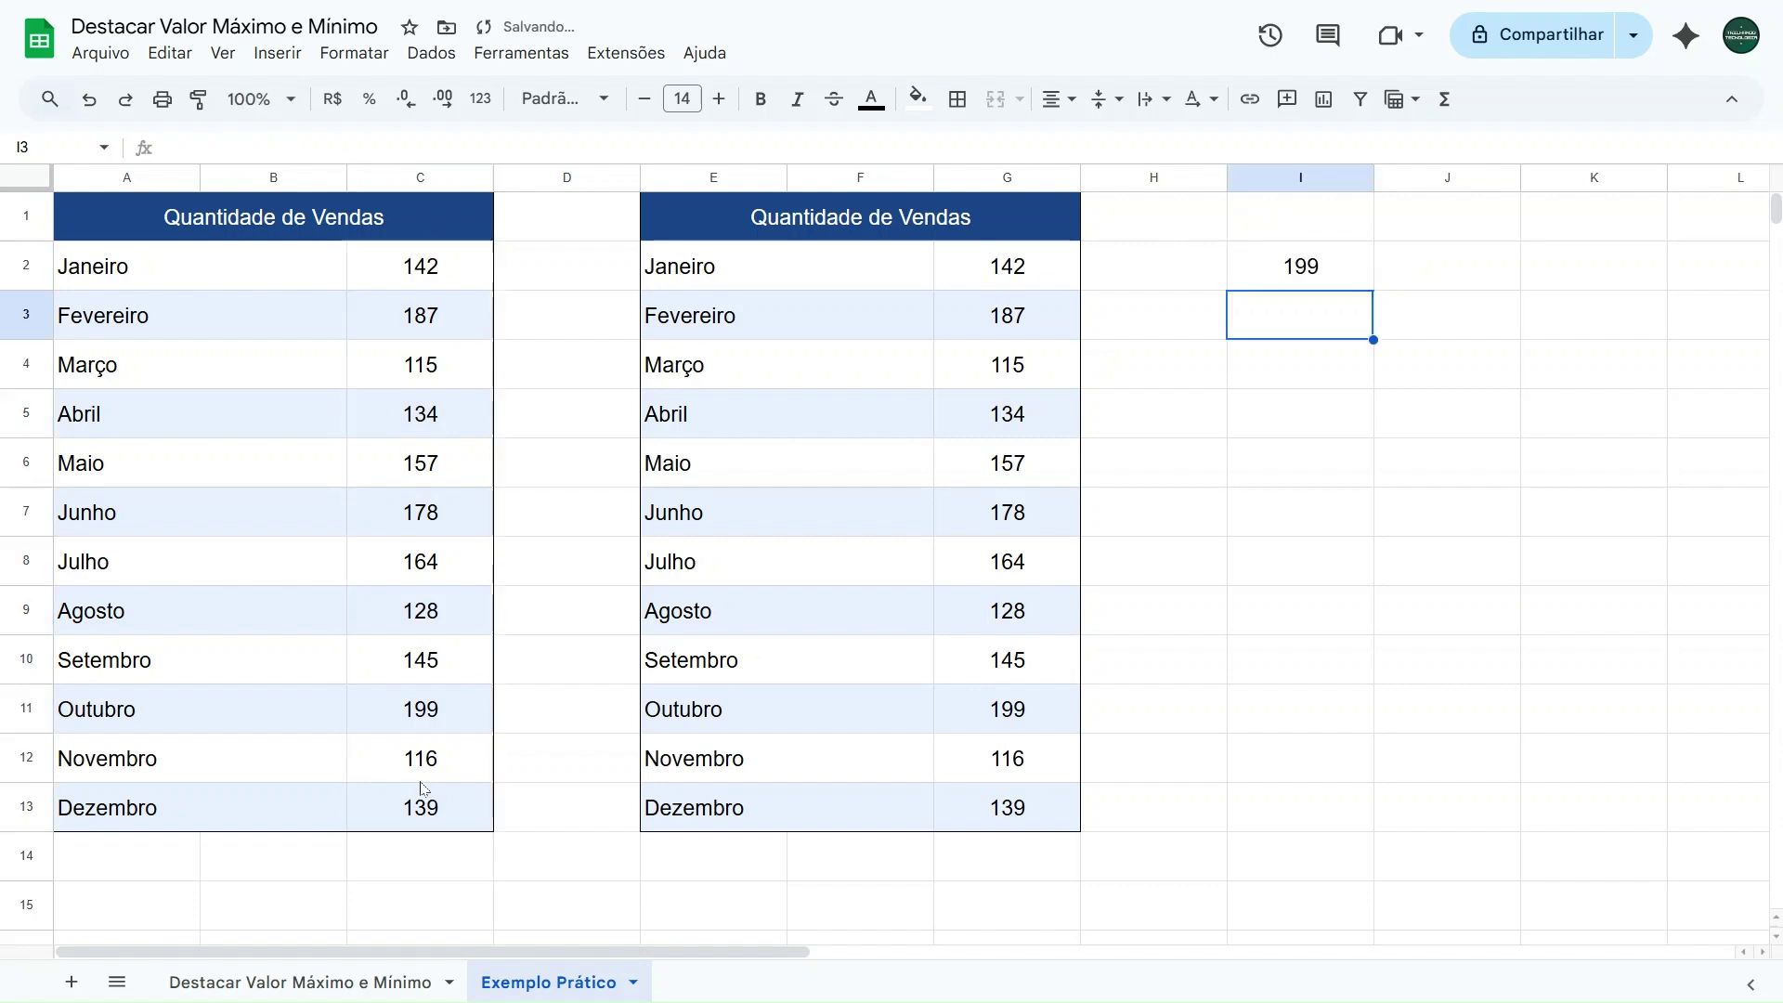
# Step: Test the maximum formula in I2 by setting Maio's value (C6) to 250, and undo that change
pyautogui.click(1291, 284)
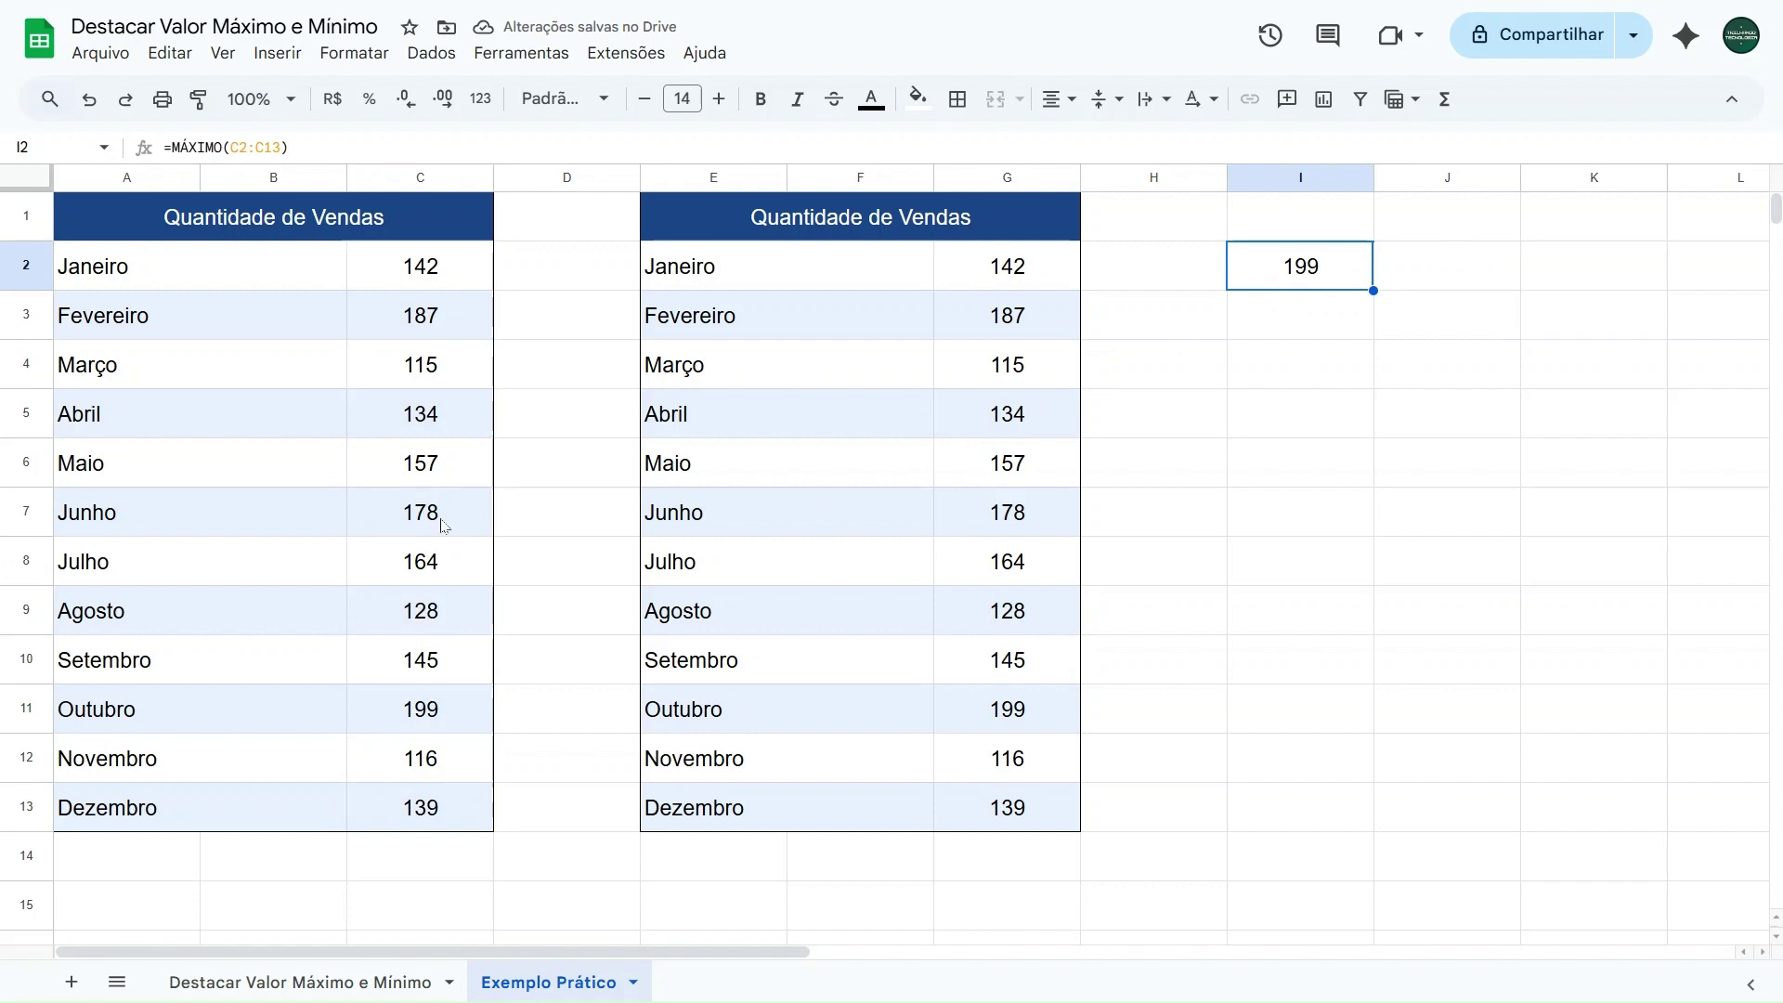
pyautogui.click(433, 472)
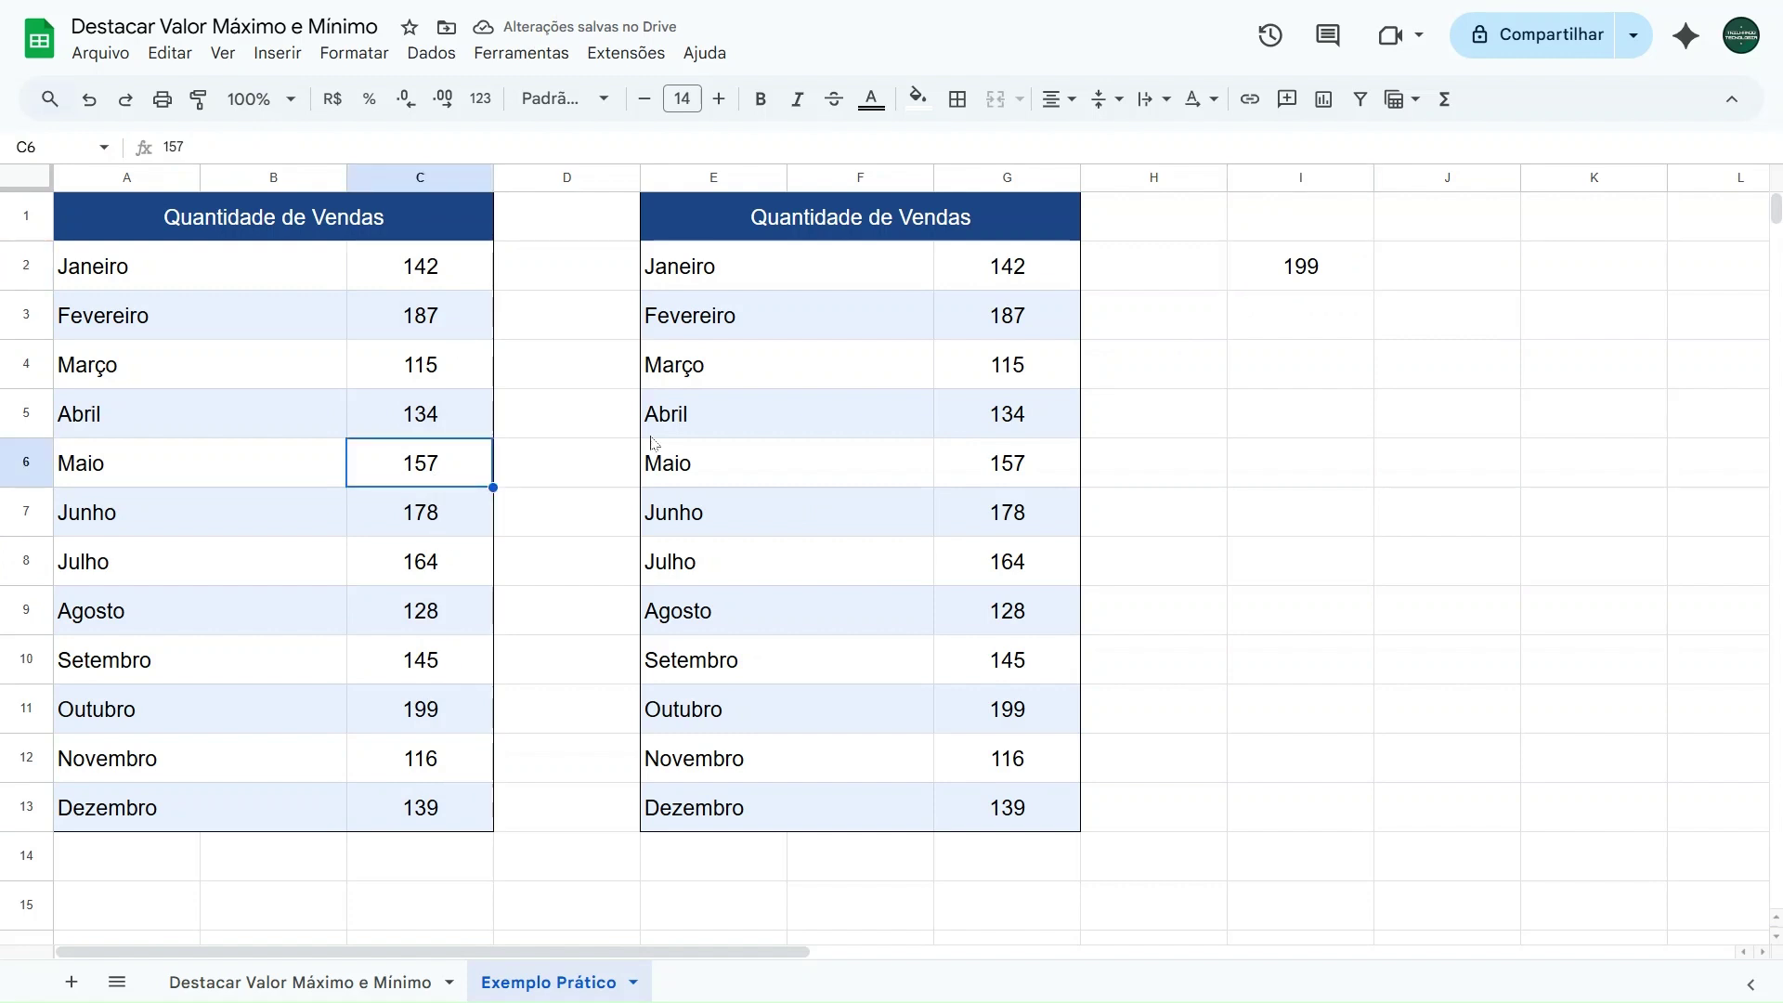
pyautogui.write('250')
pyautogui.press('Tab')
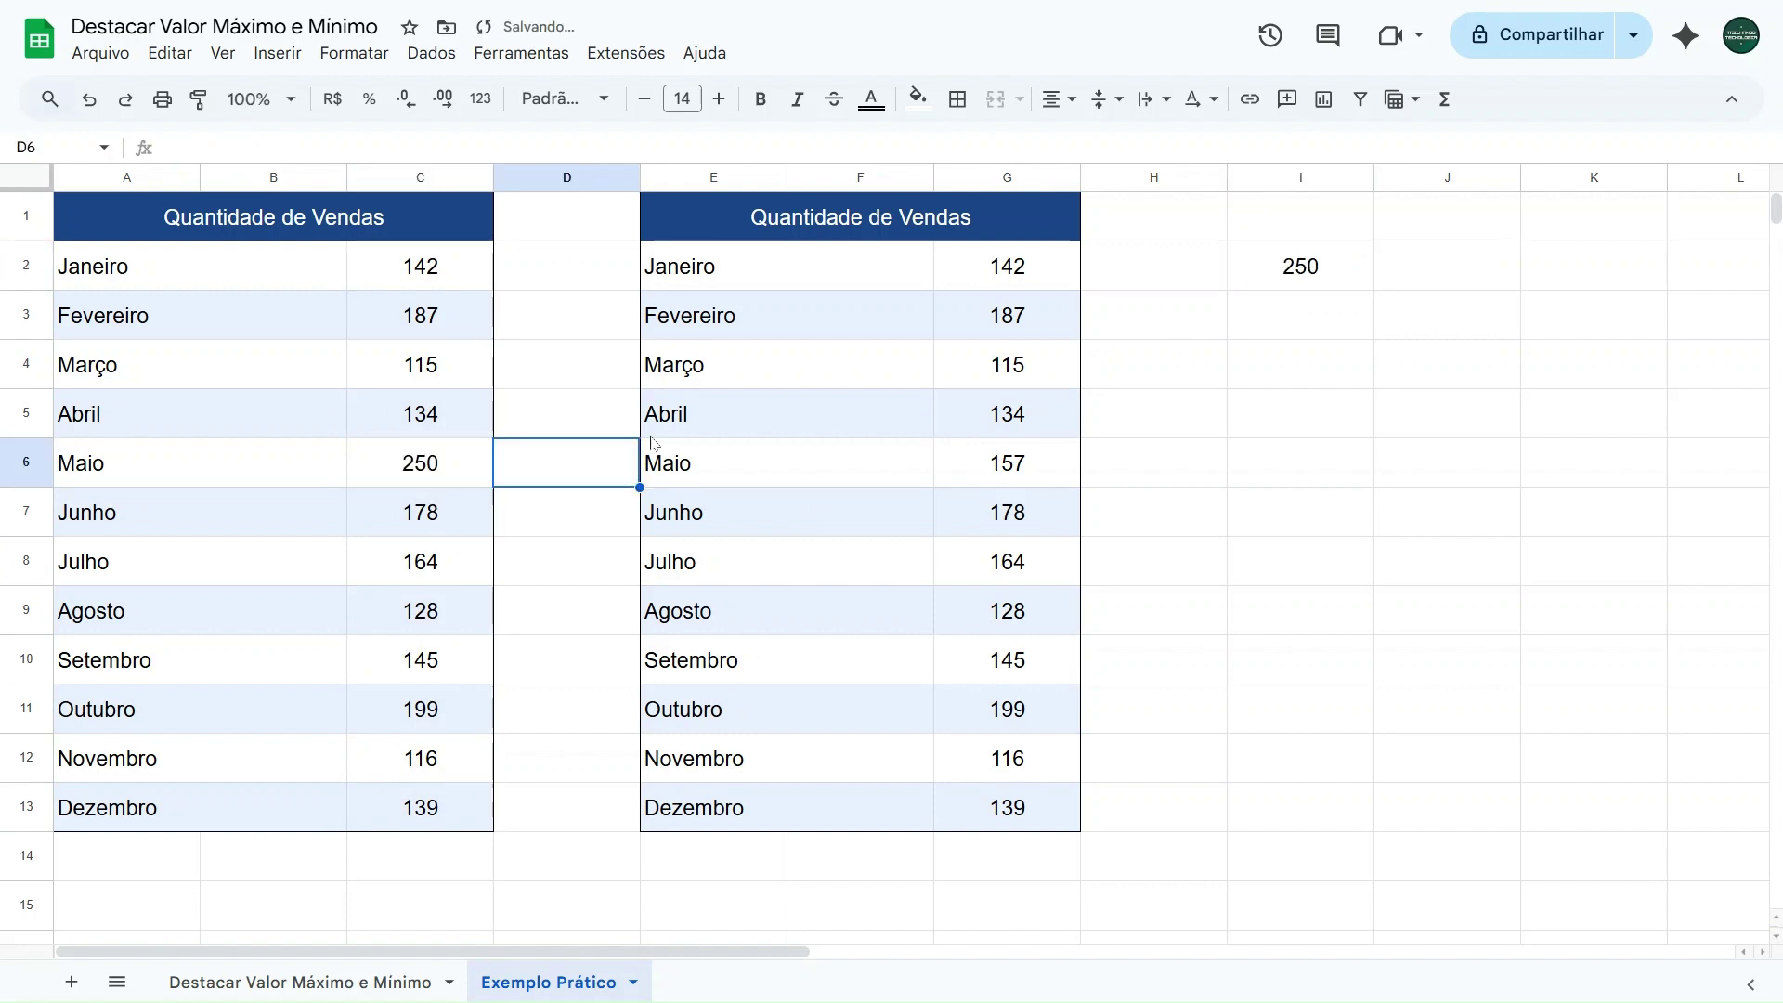
pyautogui.click(1308, 283)
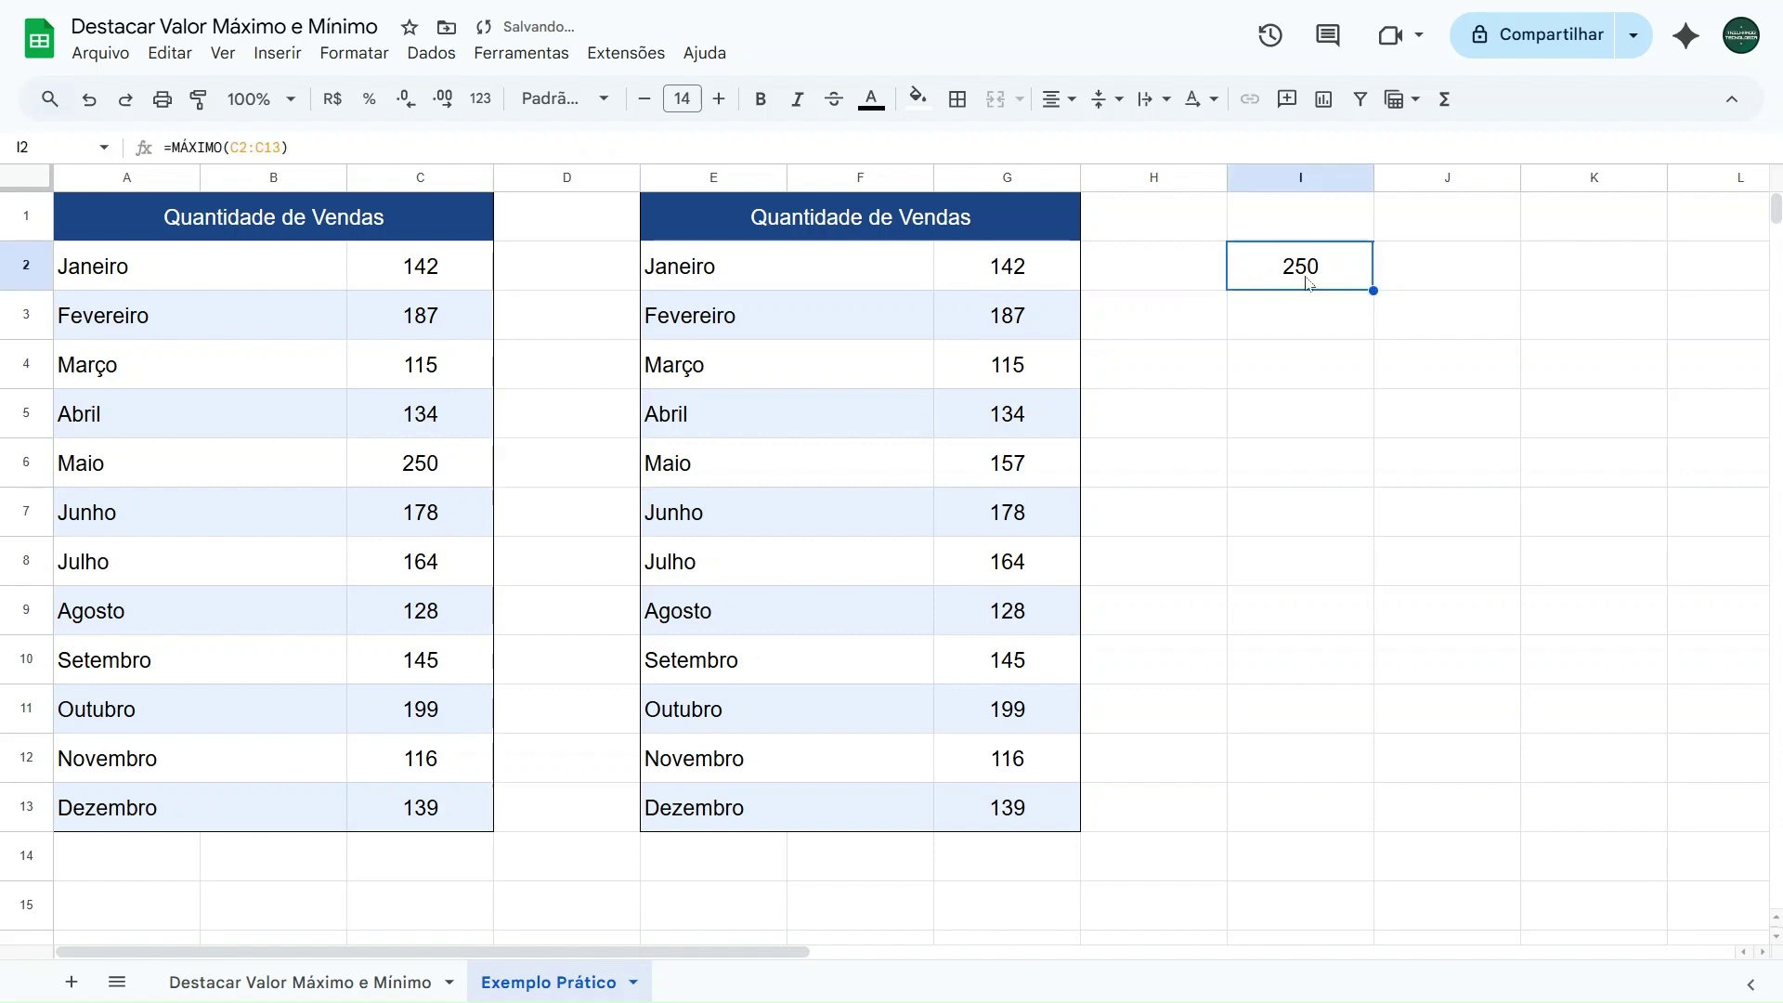
pyautogui.hotkey('ctrl', 'z')
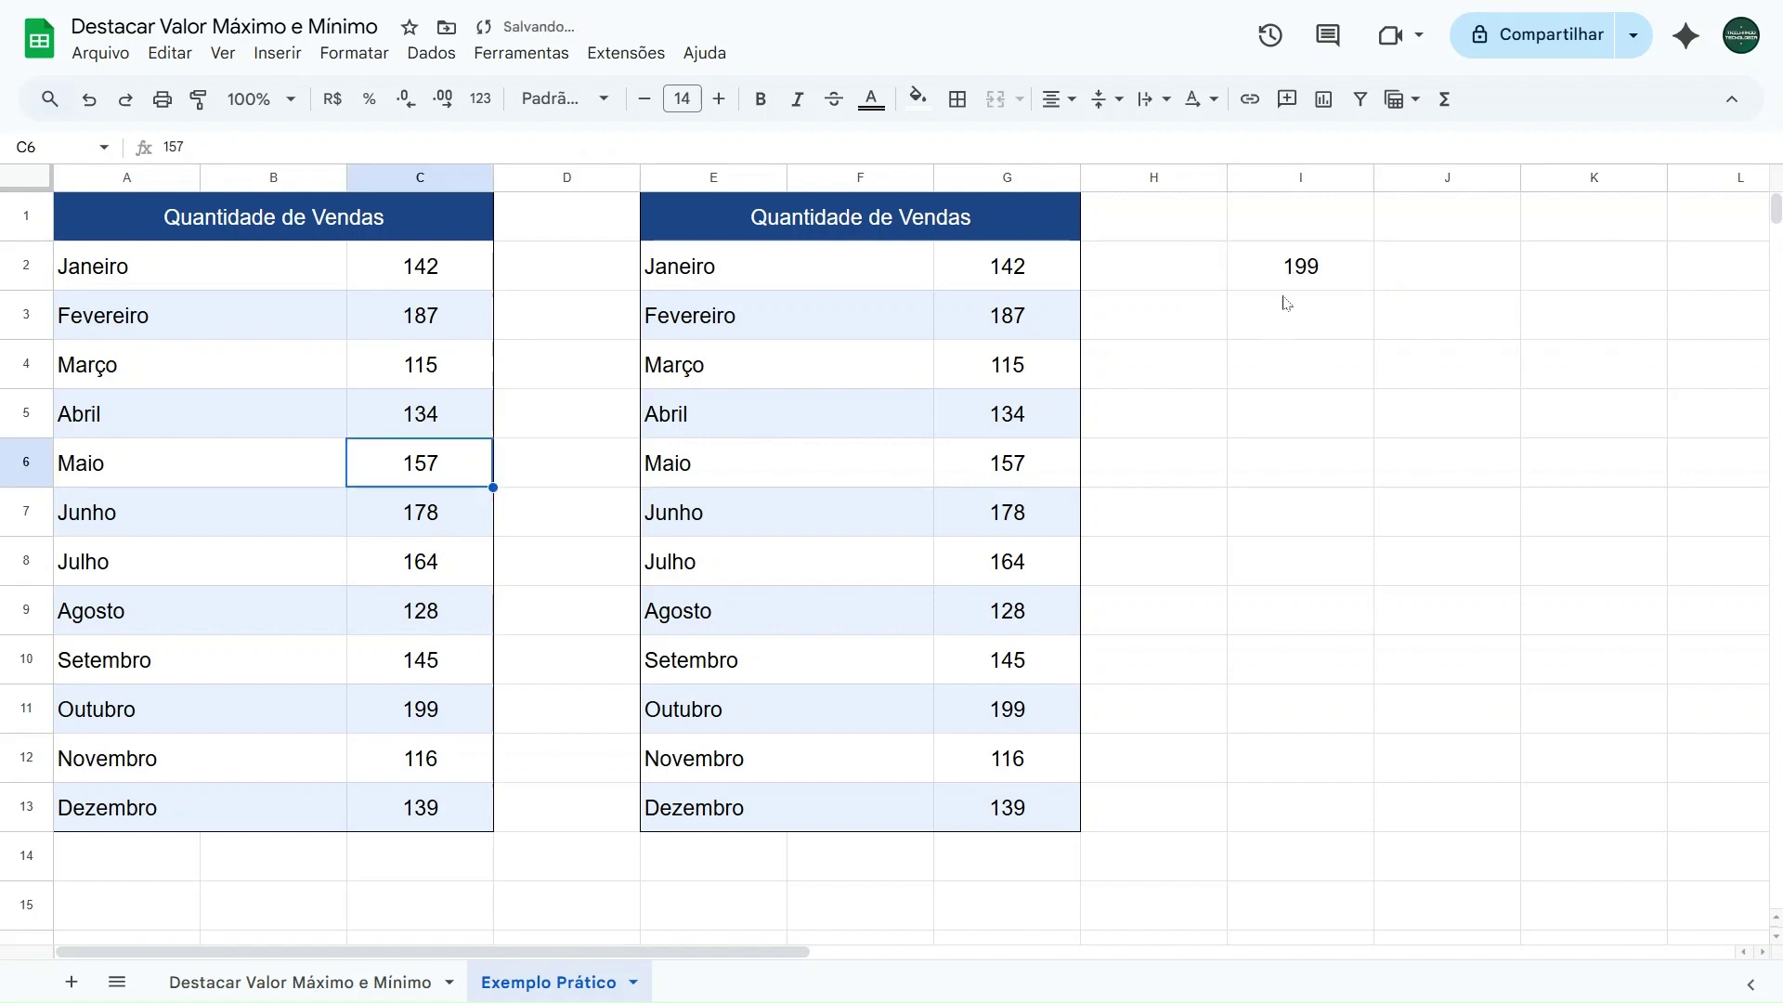
# Step: Enter the formula =MÍNIMO(C2:C13) in cell I4 to find the lowest sales value
pyautogui.click(1291, 376)
pyautogui.write('=mínimo')
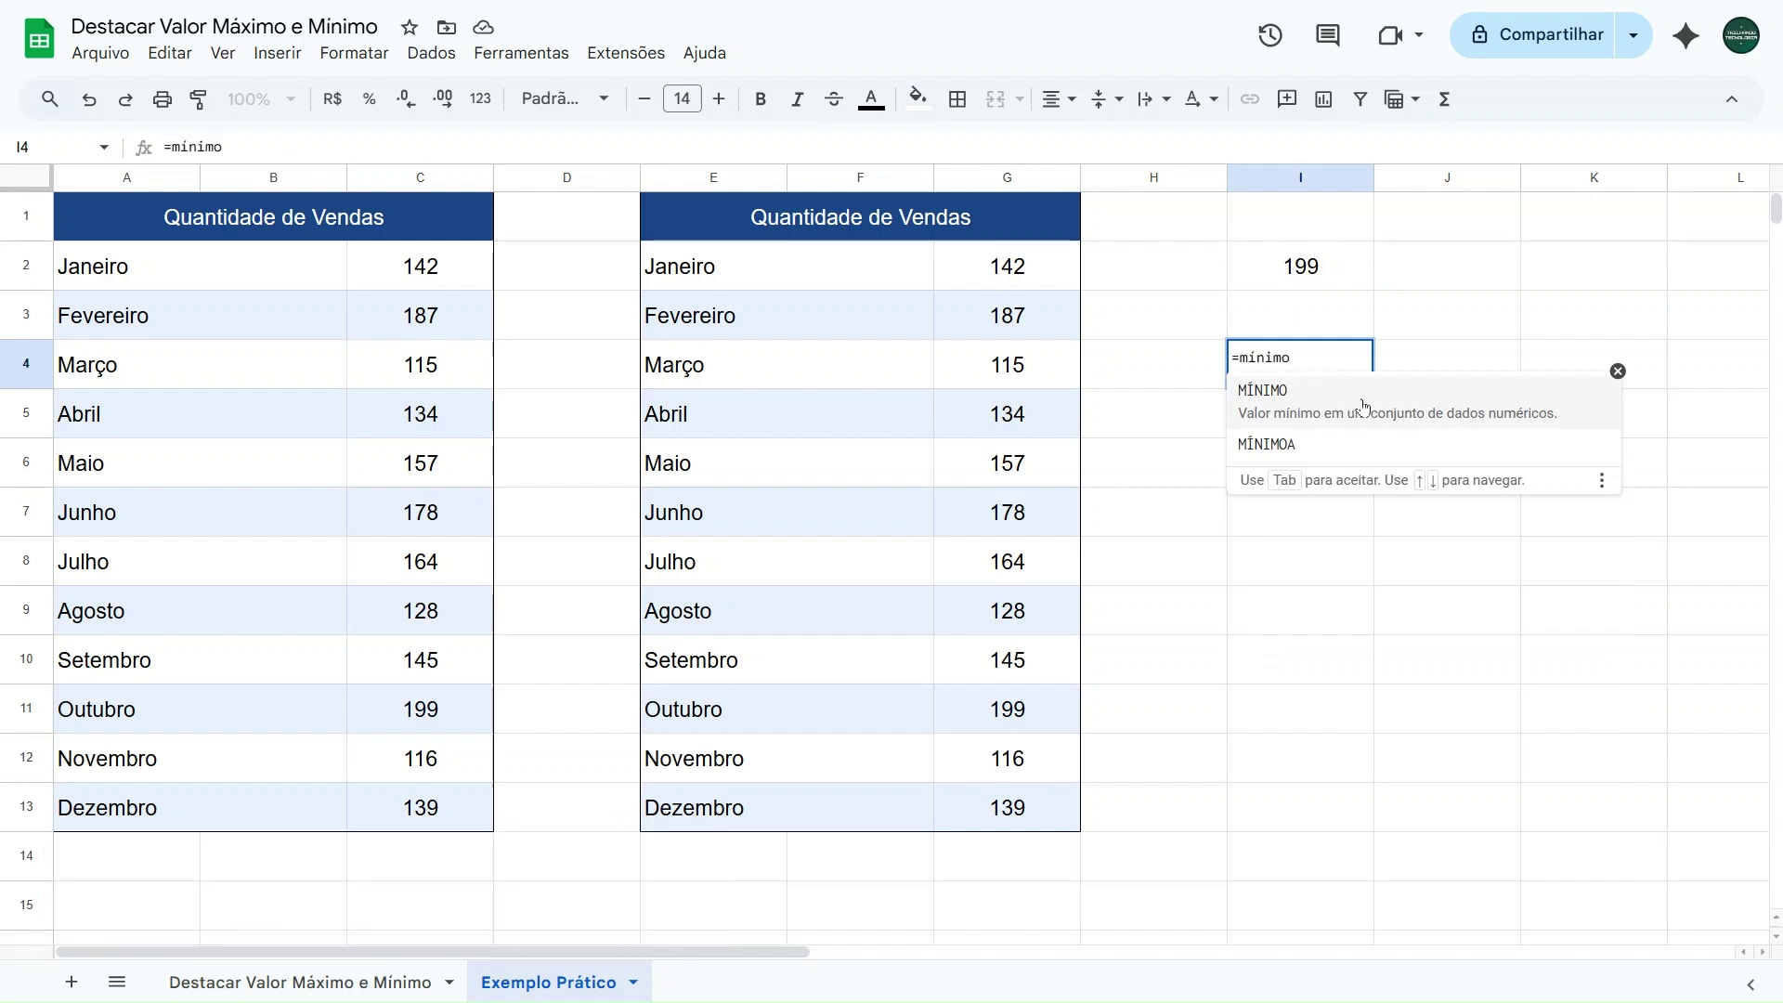
pyautogui.click(1362, 406)
pyautogui.moveTo(477, 277); pyautogui.dragTo(462, 804)
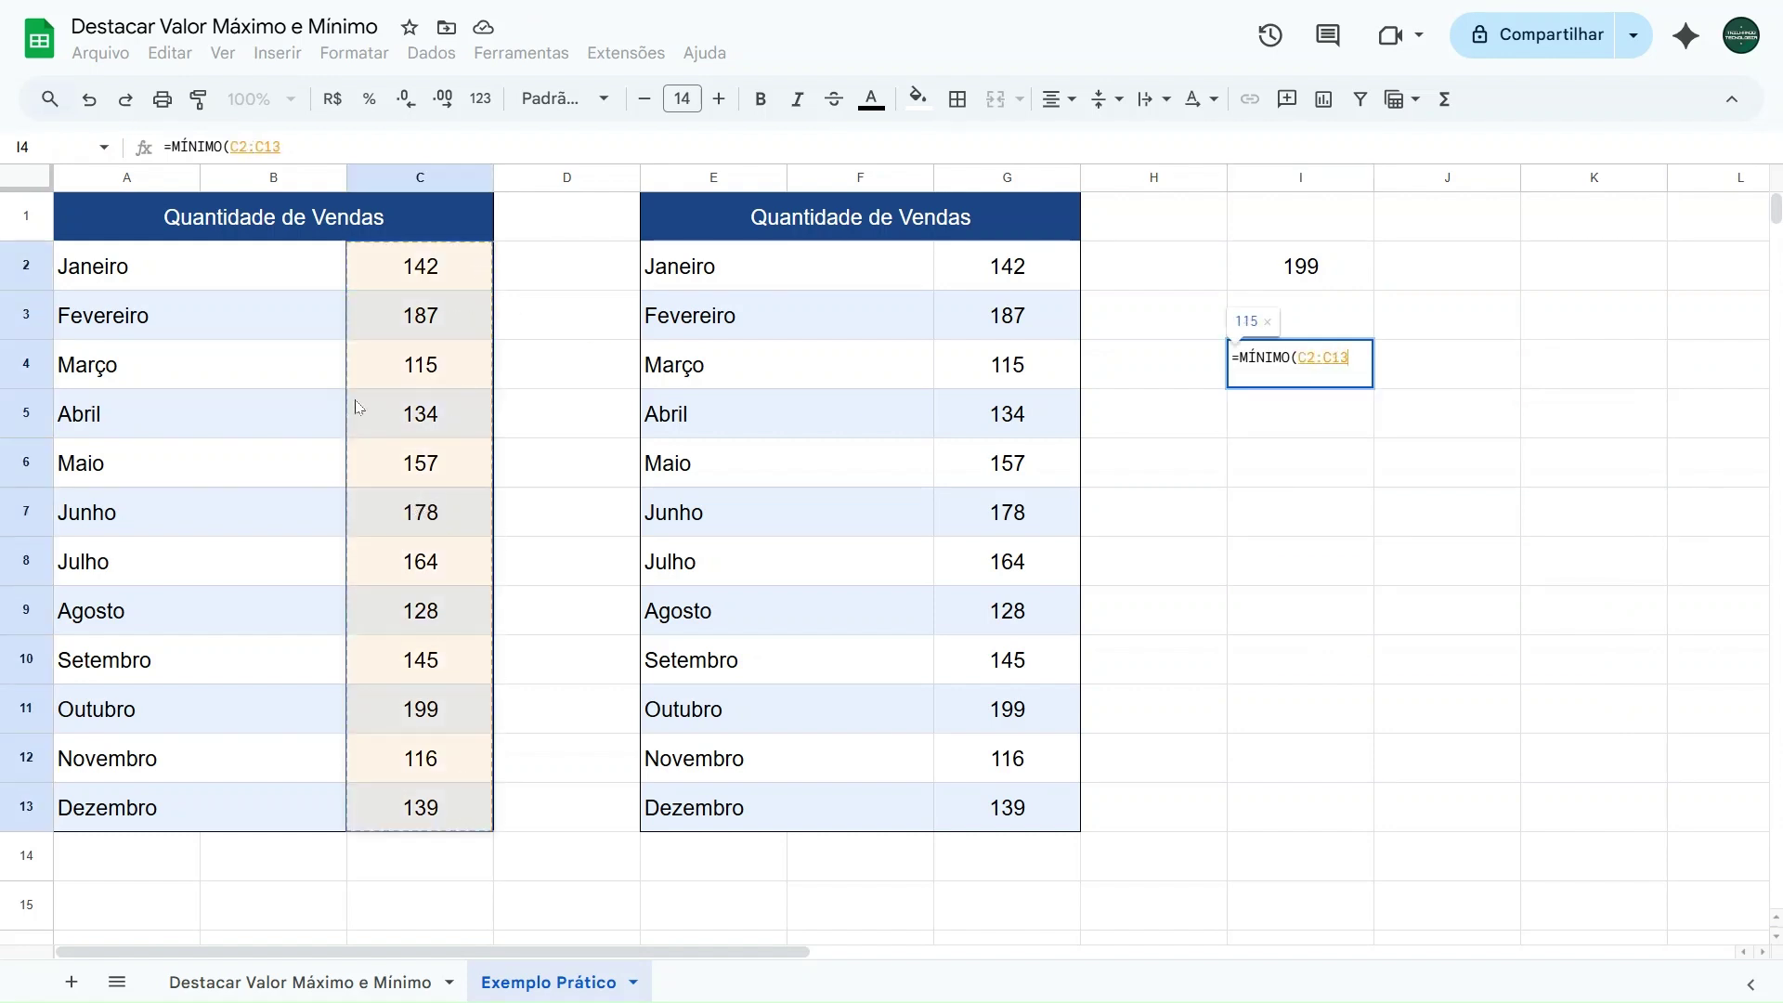
pyautogui.write(')')
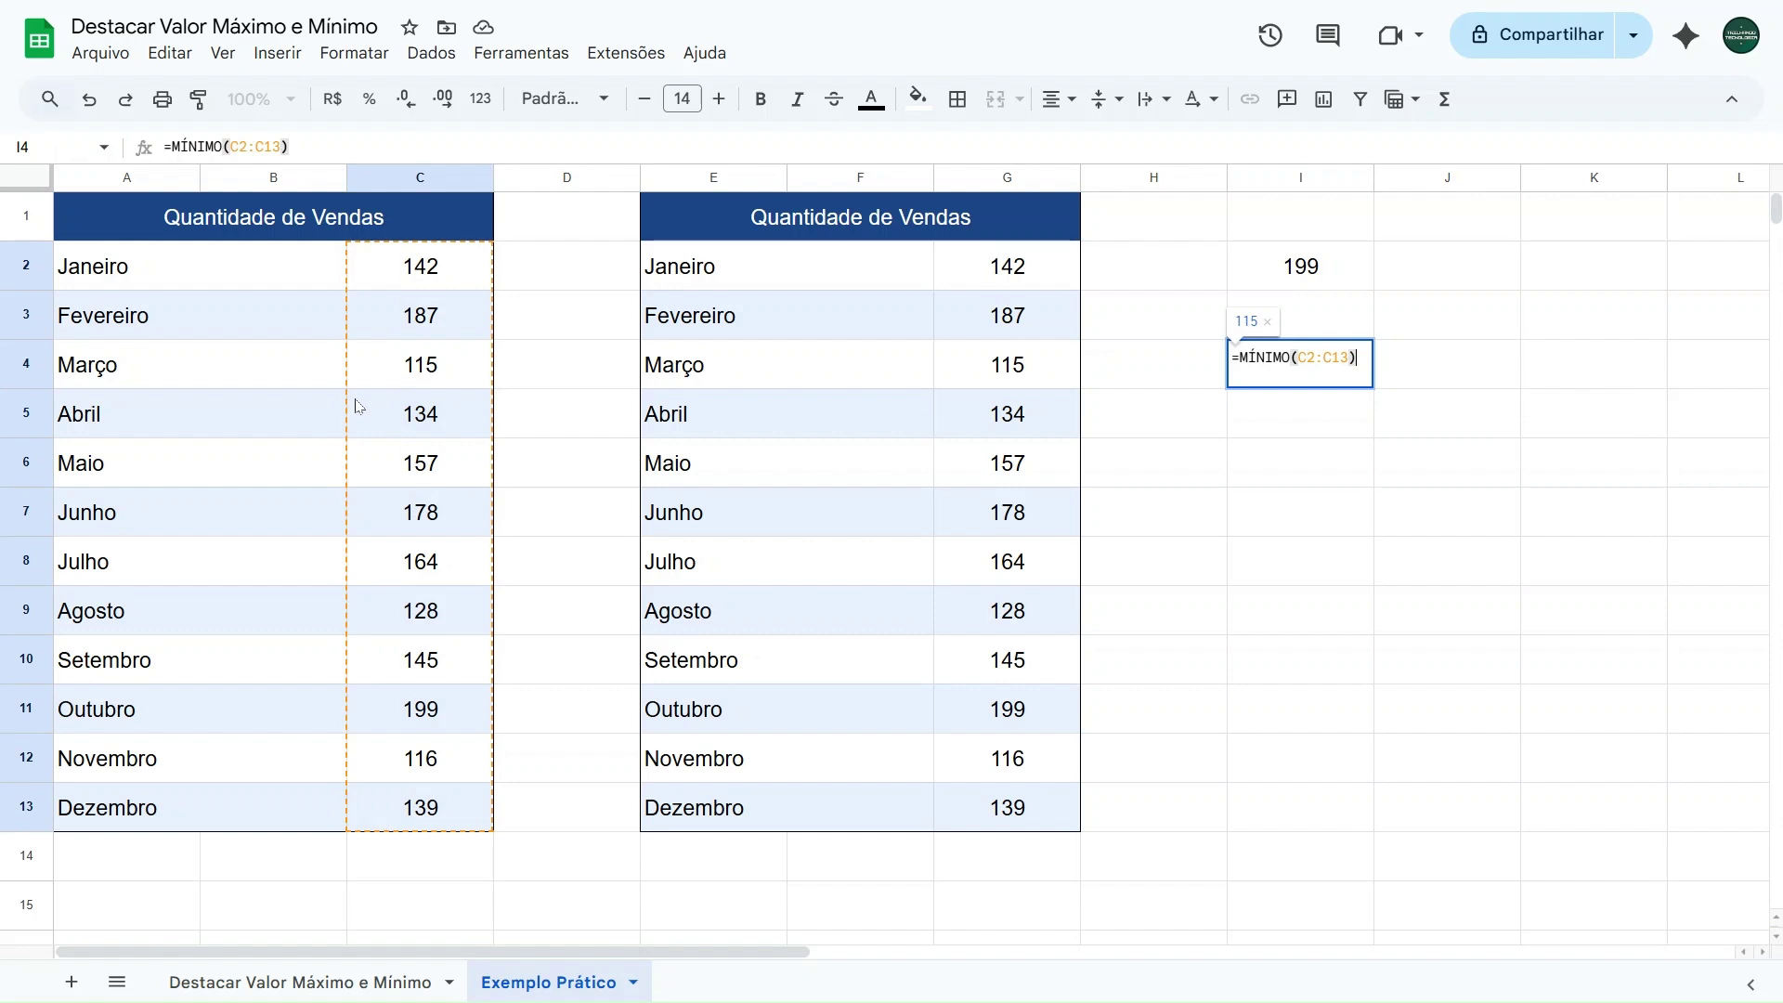
pyautogui.press('Return')
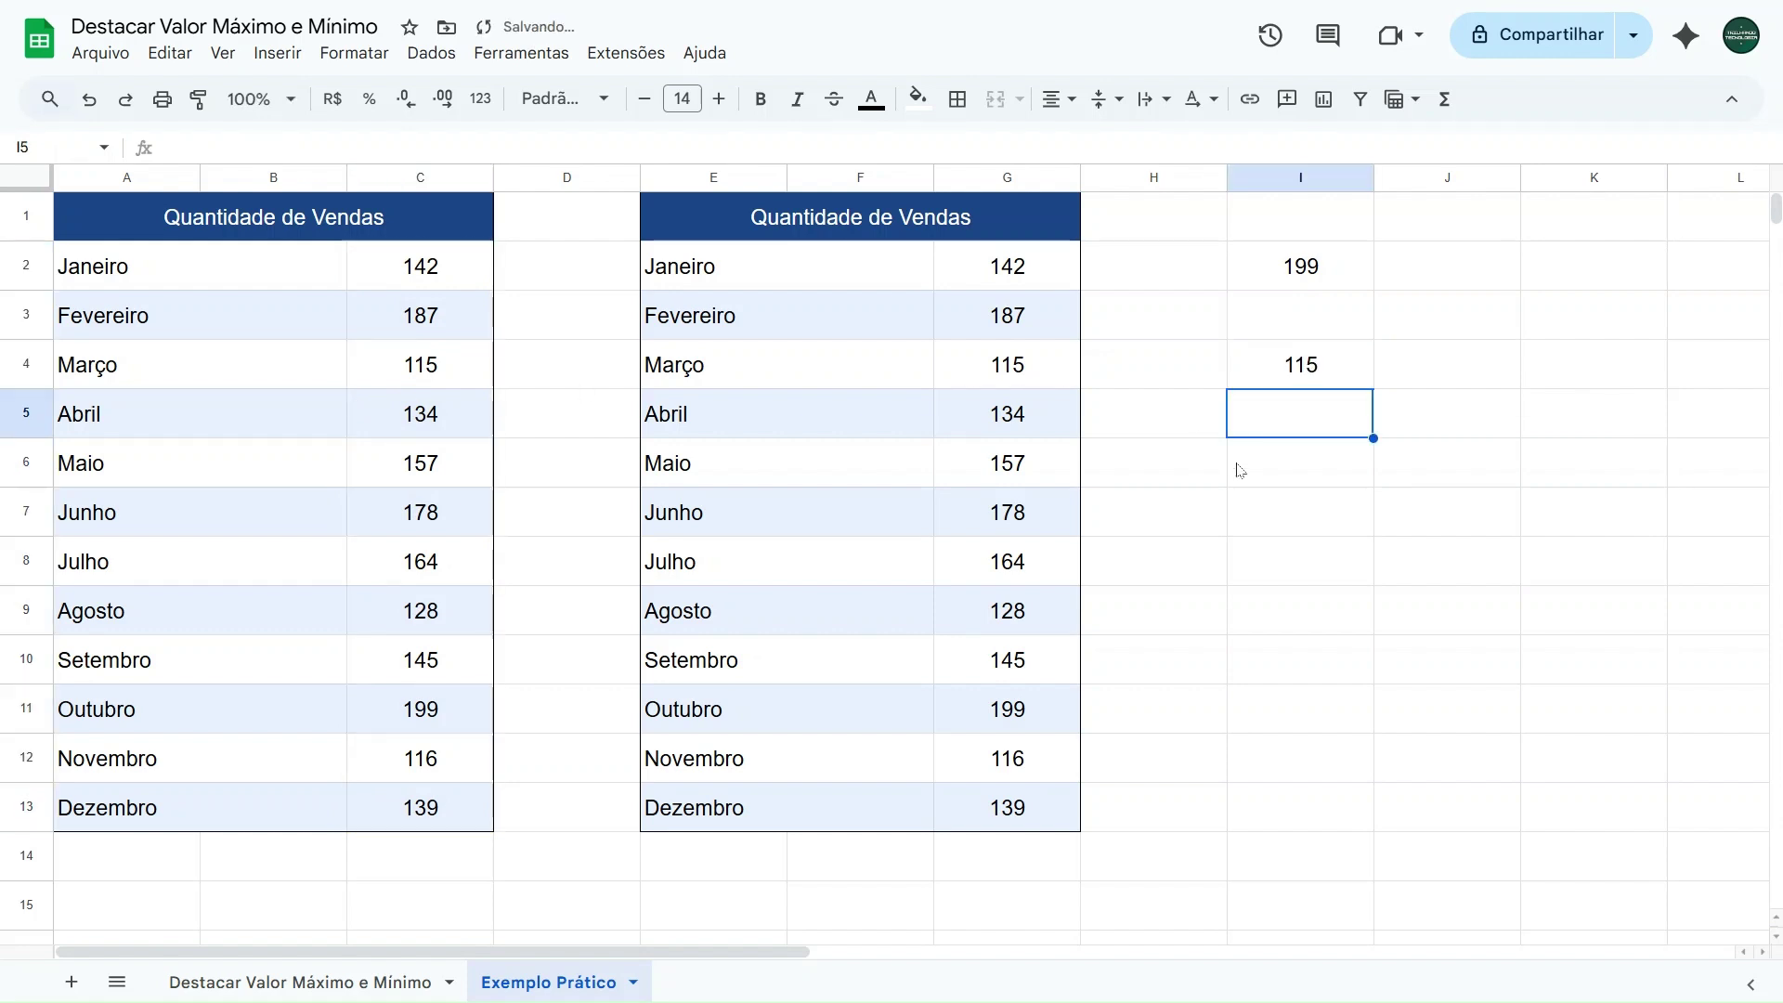
# Step: Test the minimum formula in I4 by setting Agosto's value (C9) to 40, and undo that change
pyautogui.click(1330, 362)
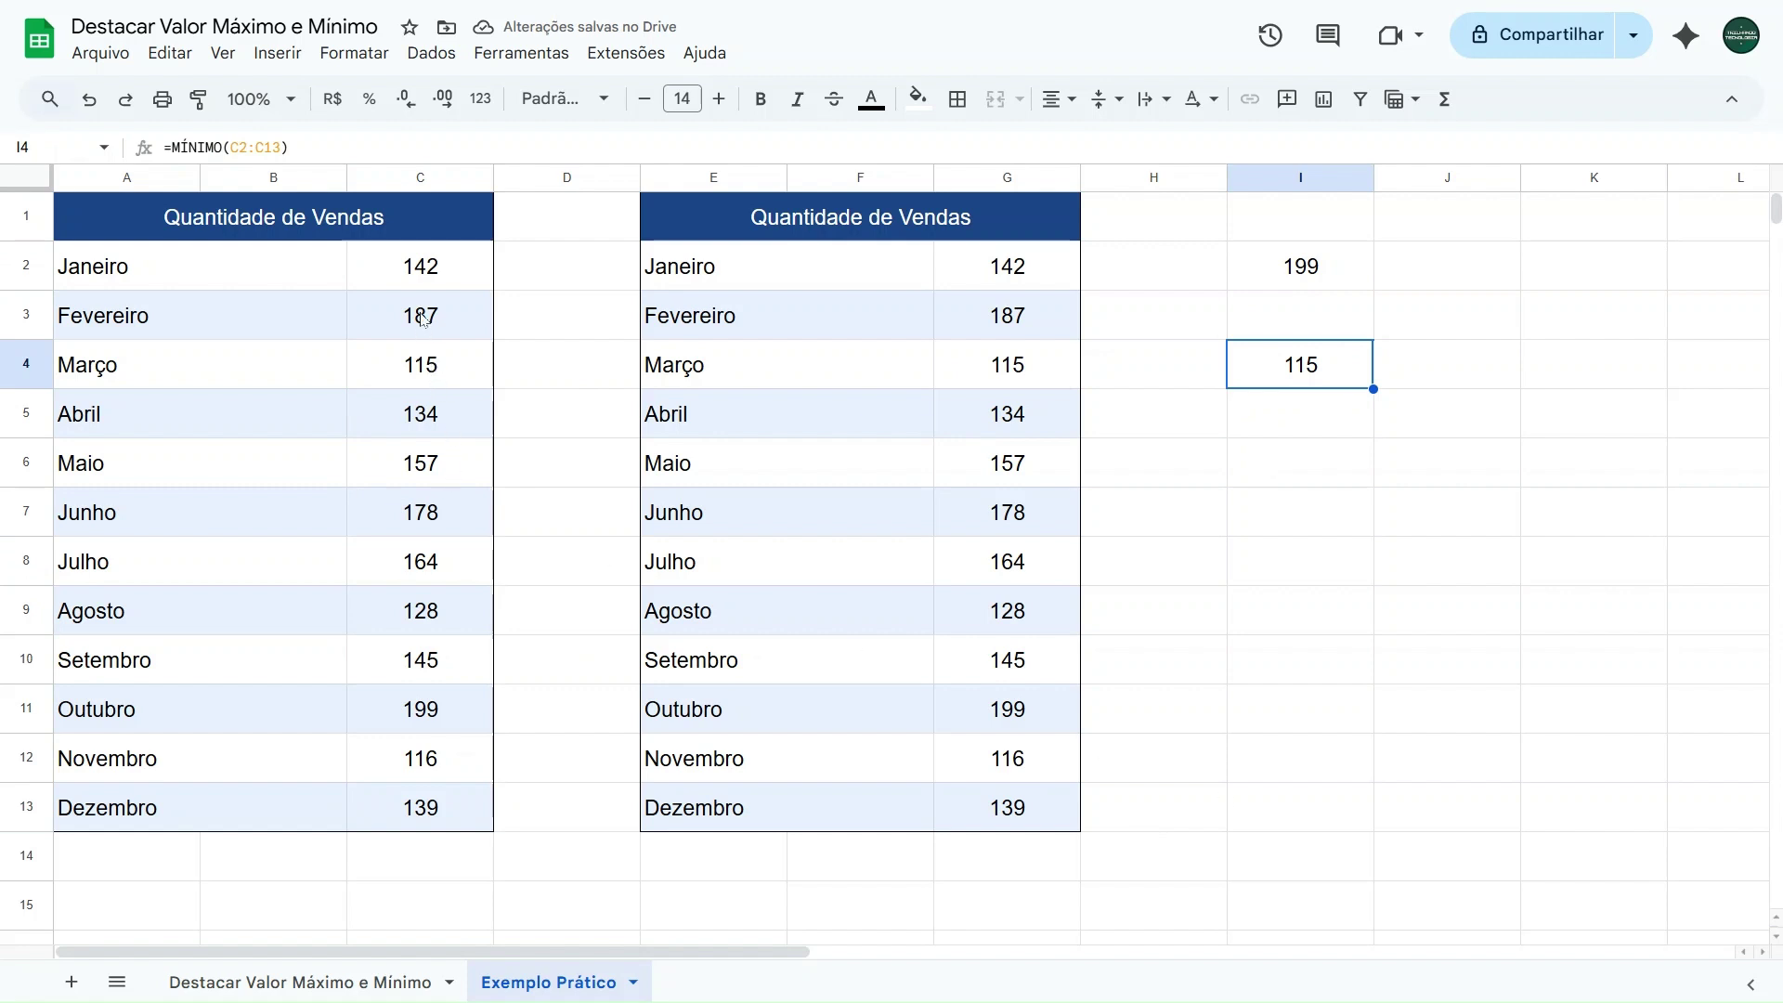
pyautogui.click(423, 613)
pyautogui.write('40')
pyautogui.press('Tab')
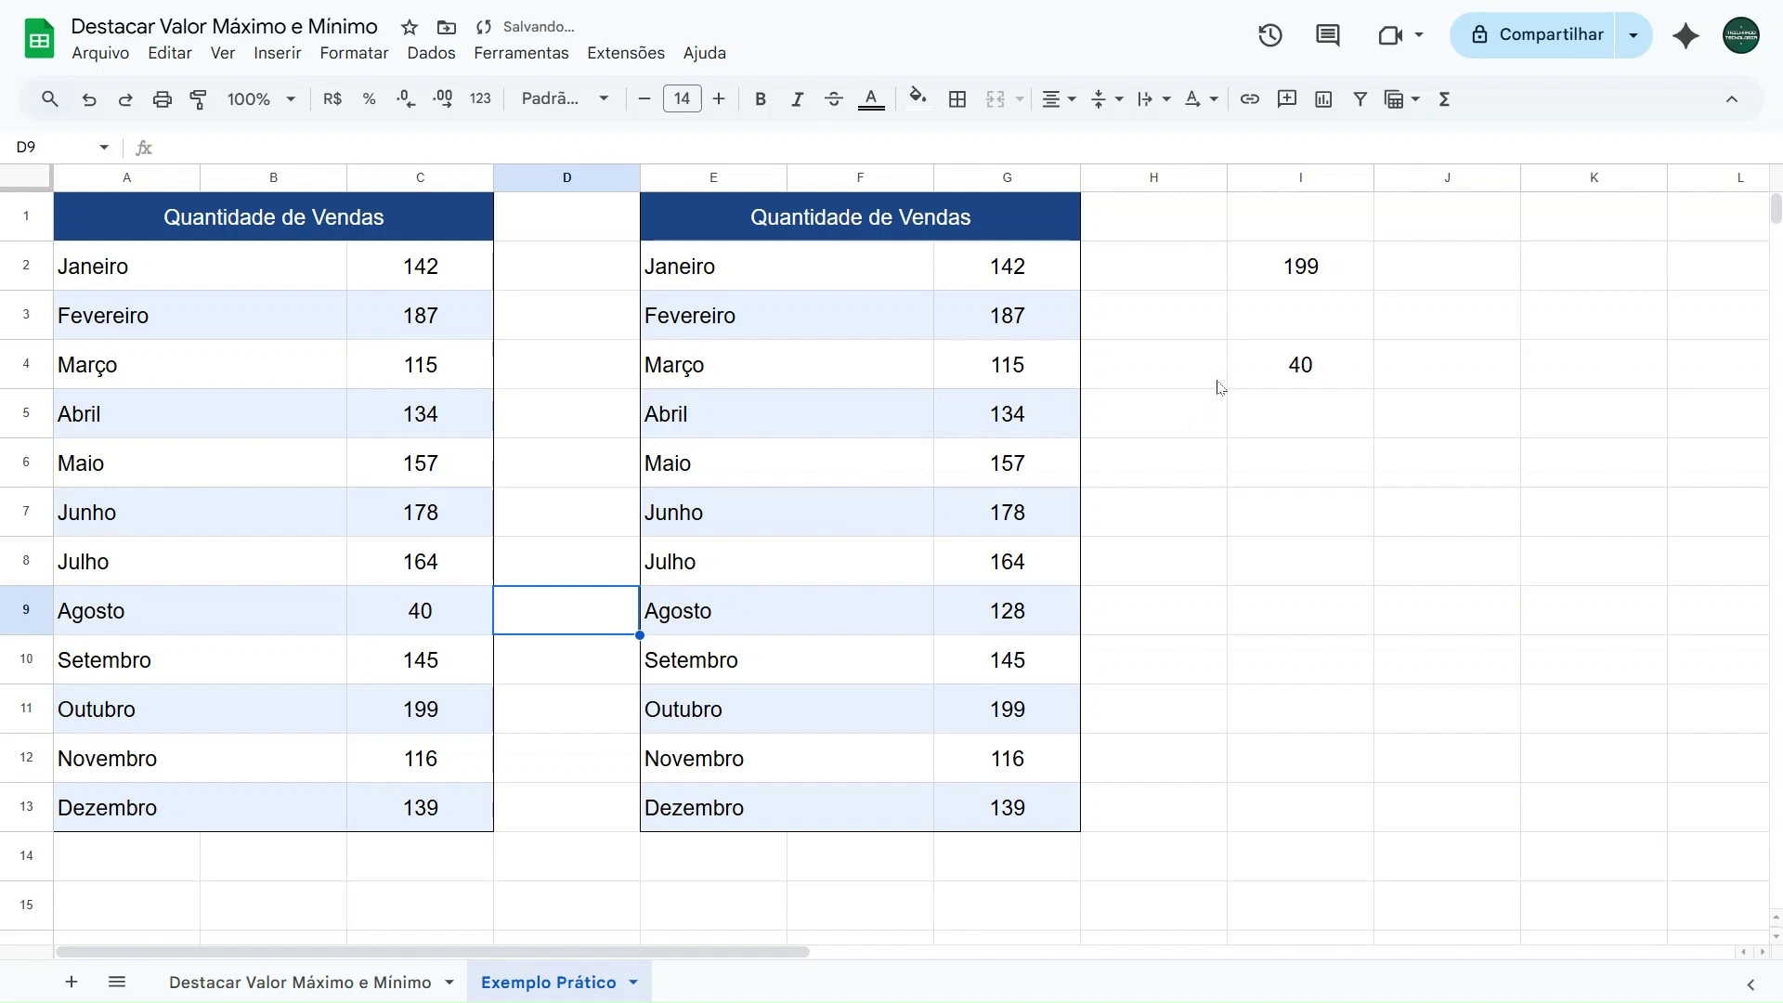
pyautogui.click(1251, 378)
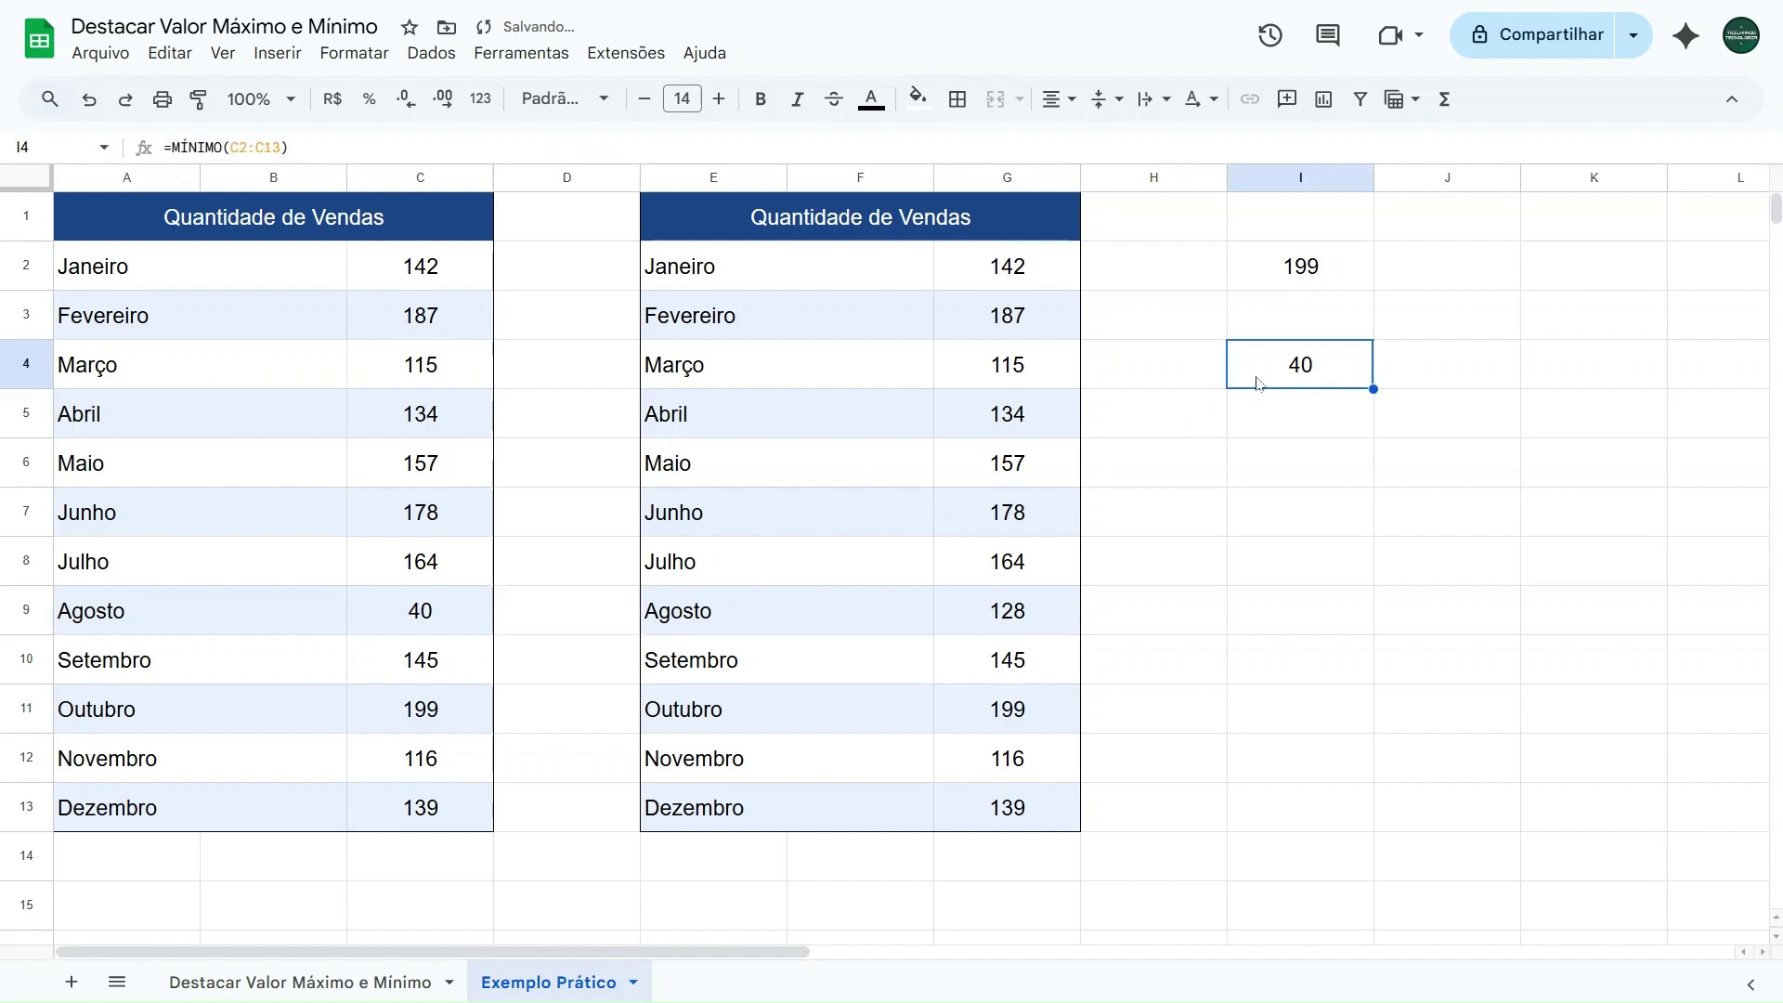
pyautogui.hotkey('ctrl', 'z')
# Step: Delete the MÍNIMO formula from I4 and the MÁXIMO formula from I2
pyautogui.click(1303, 371)
pyautogui.press('Delete')
pyautogui.click(1310, 274)
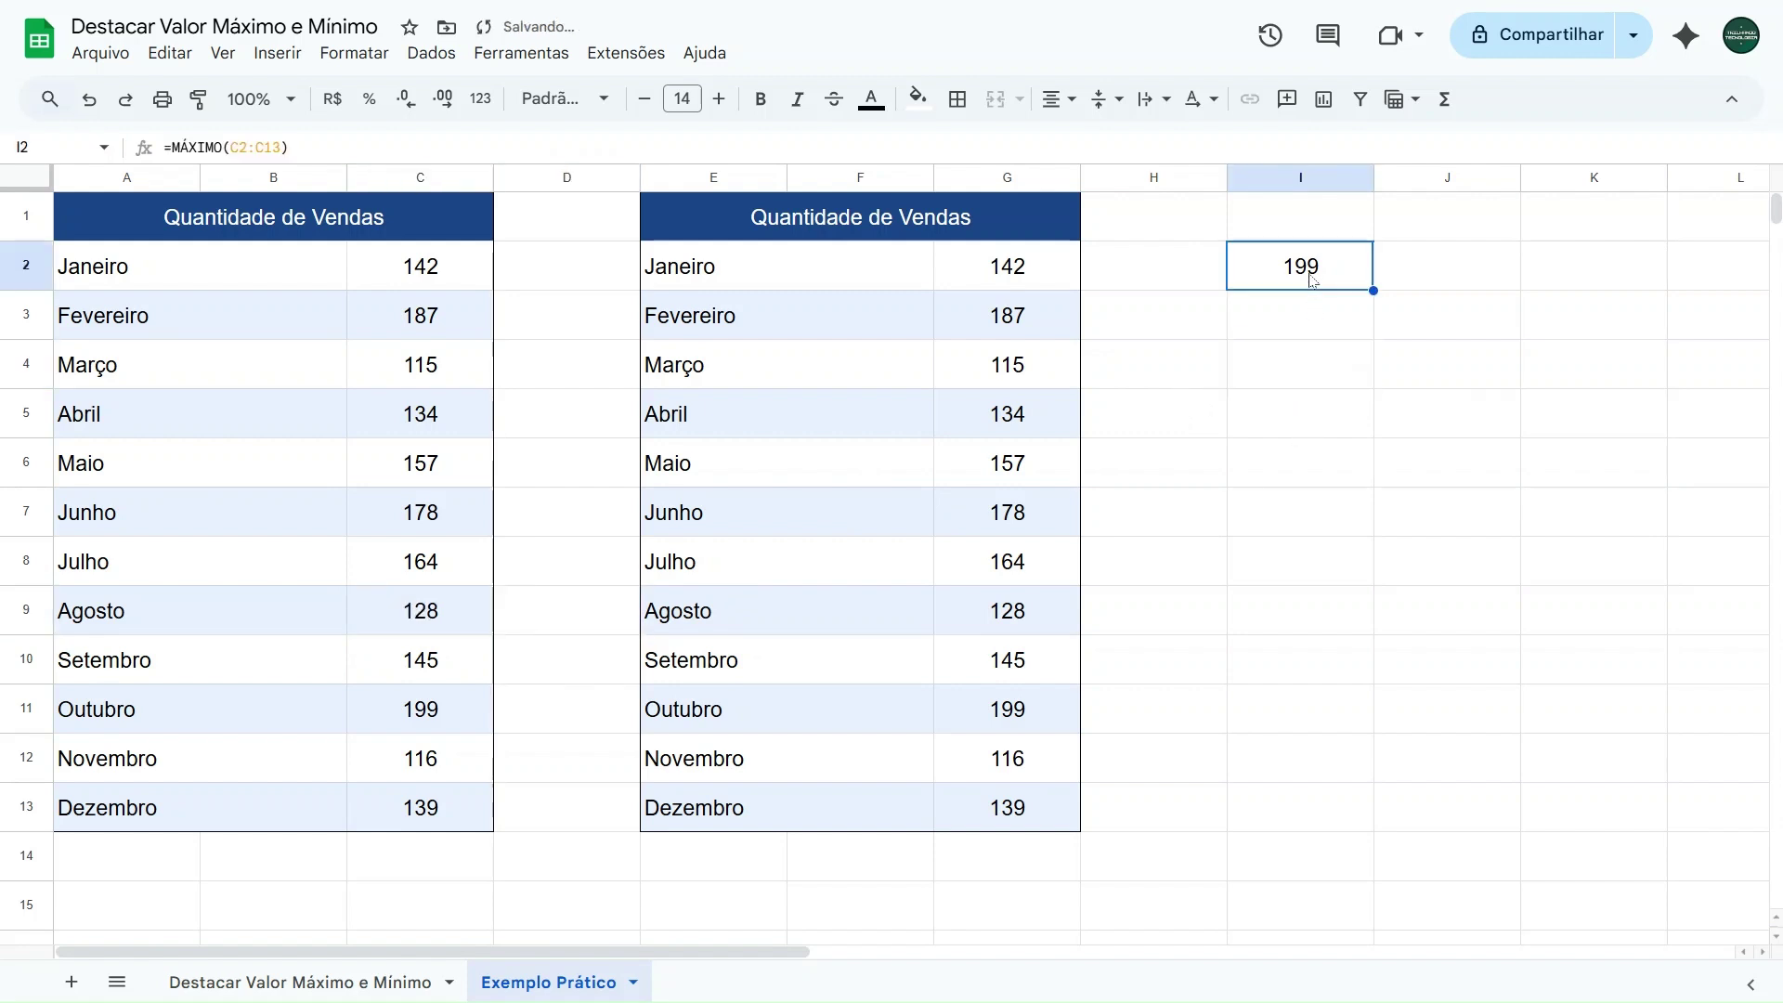
pyautogui.press('Delete')
# Step: Start a new conditional formatting rule for the sales values in C2:C13 of the first table
pyautogui.moveTo(413, 279); pyautogui.dragTo(402, 811)
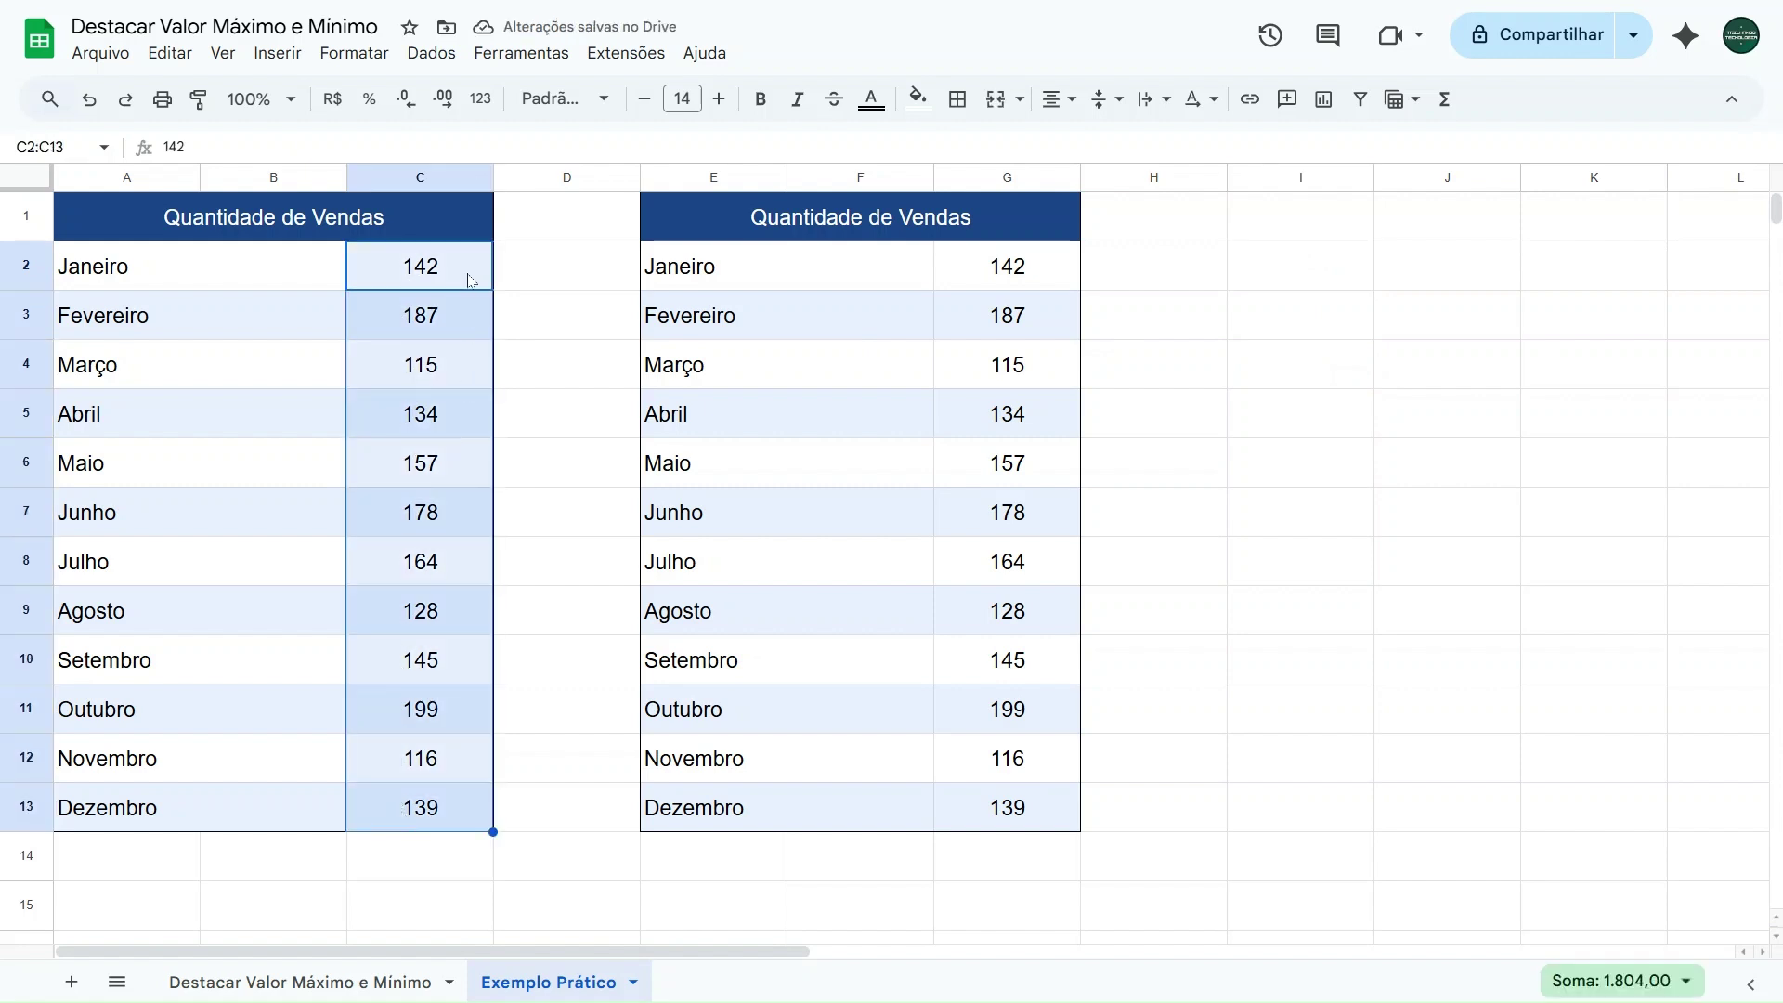
pyautogui.click(617, 275)
pyautogui.moveTo(458, 279); pyautogui.dragTo(427, 808)
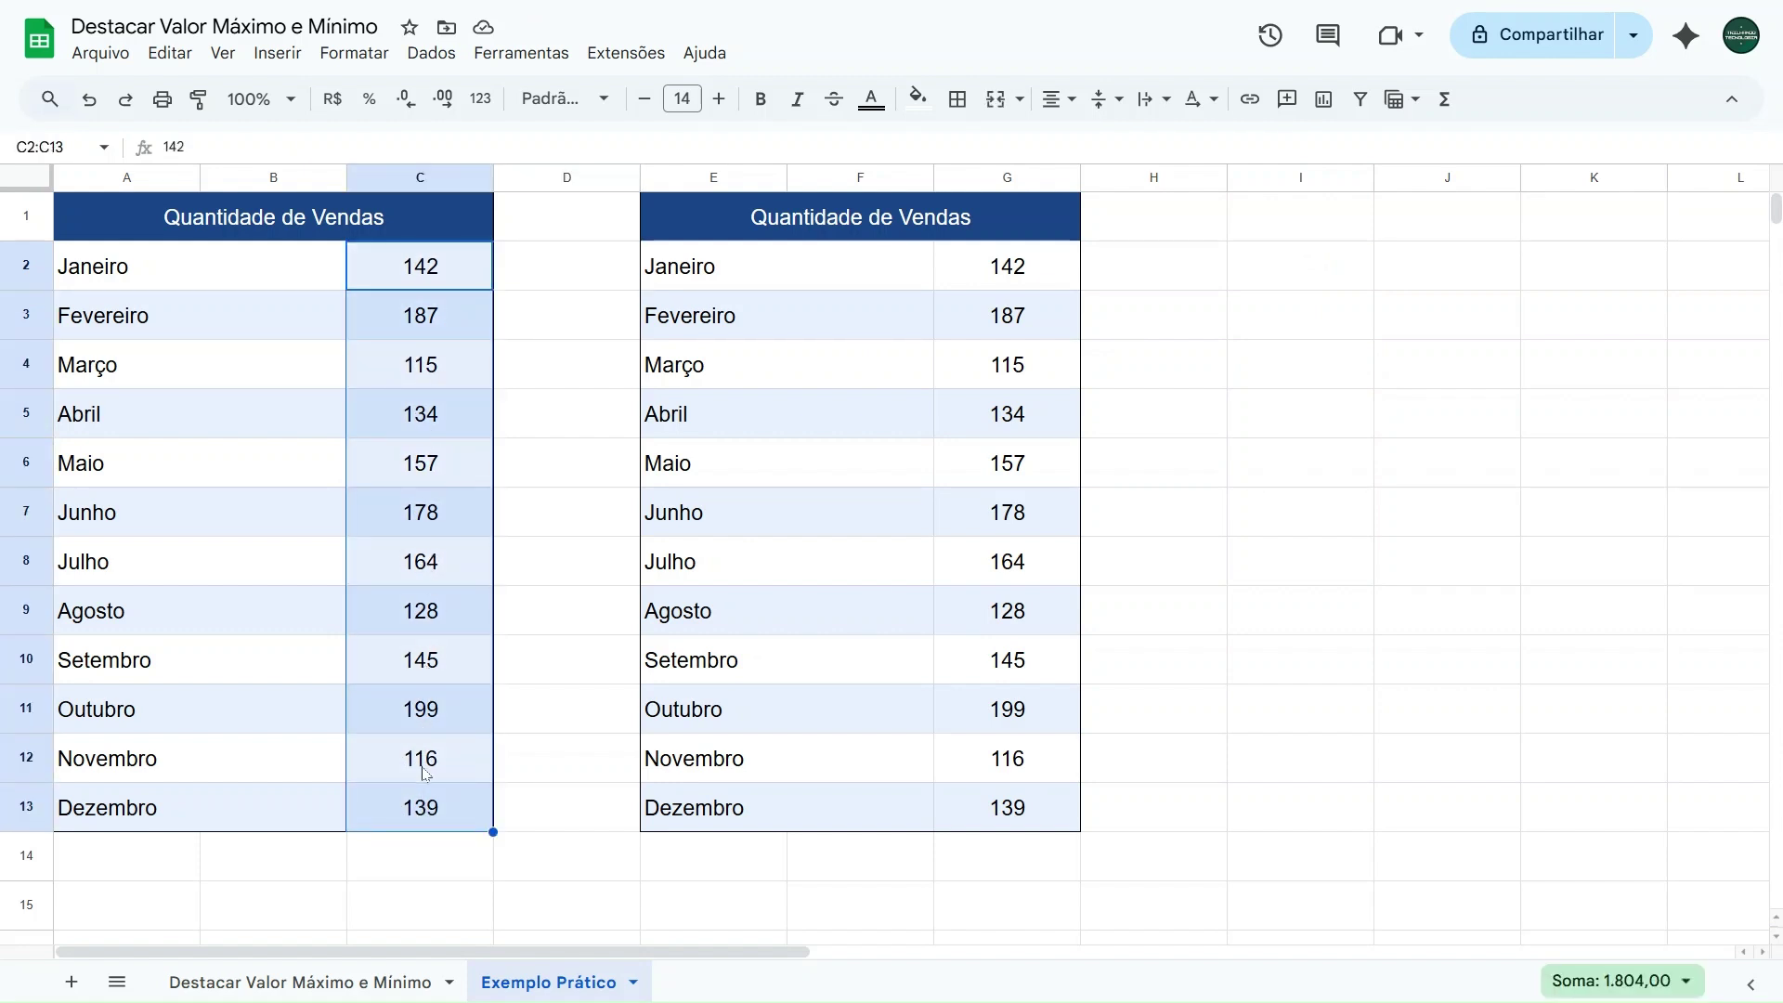
pyautogui.click(339, 55)
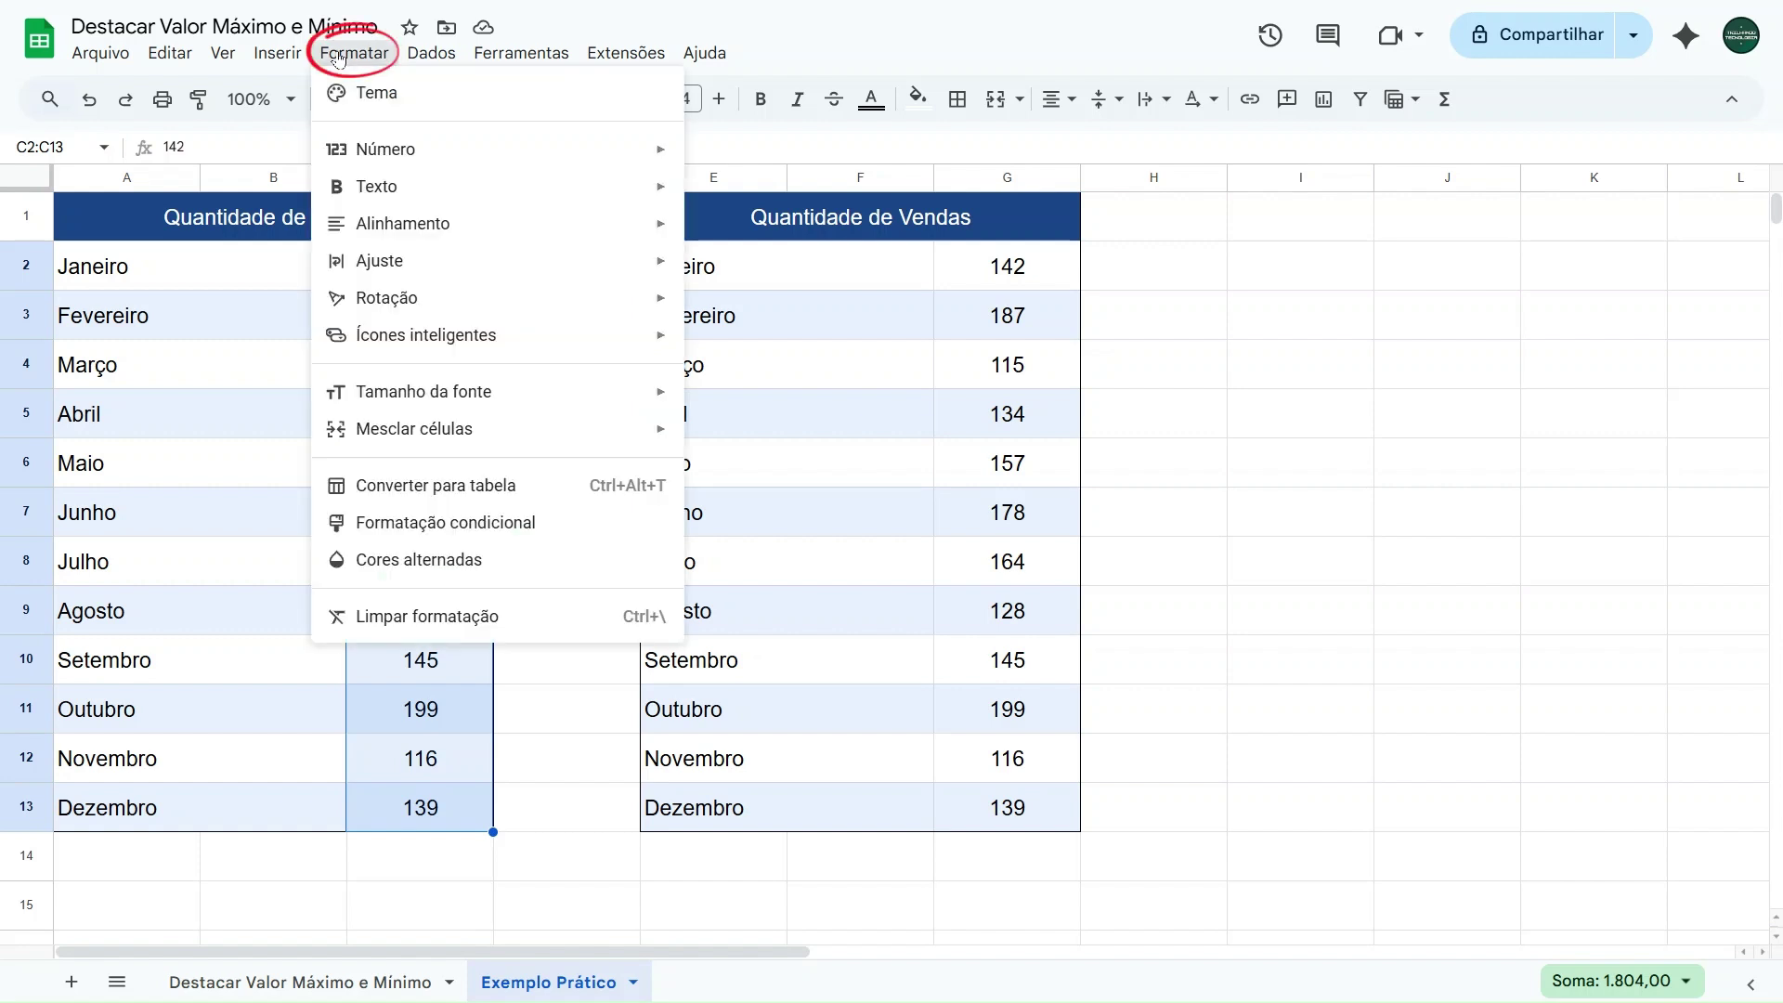
pyautogui.click(416, 526)
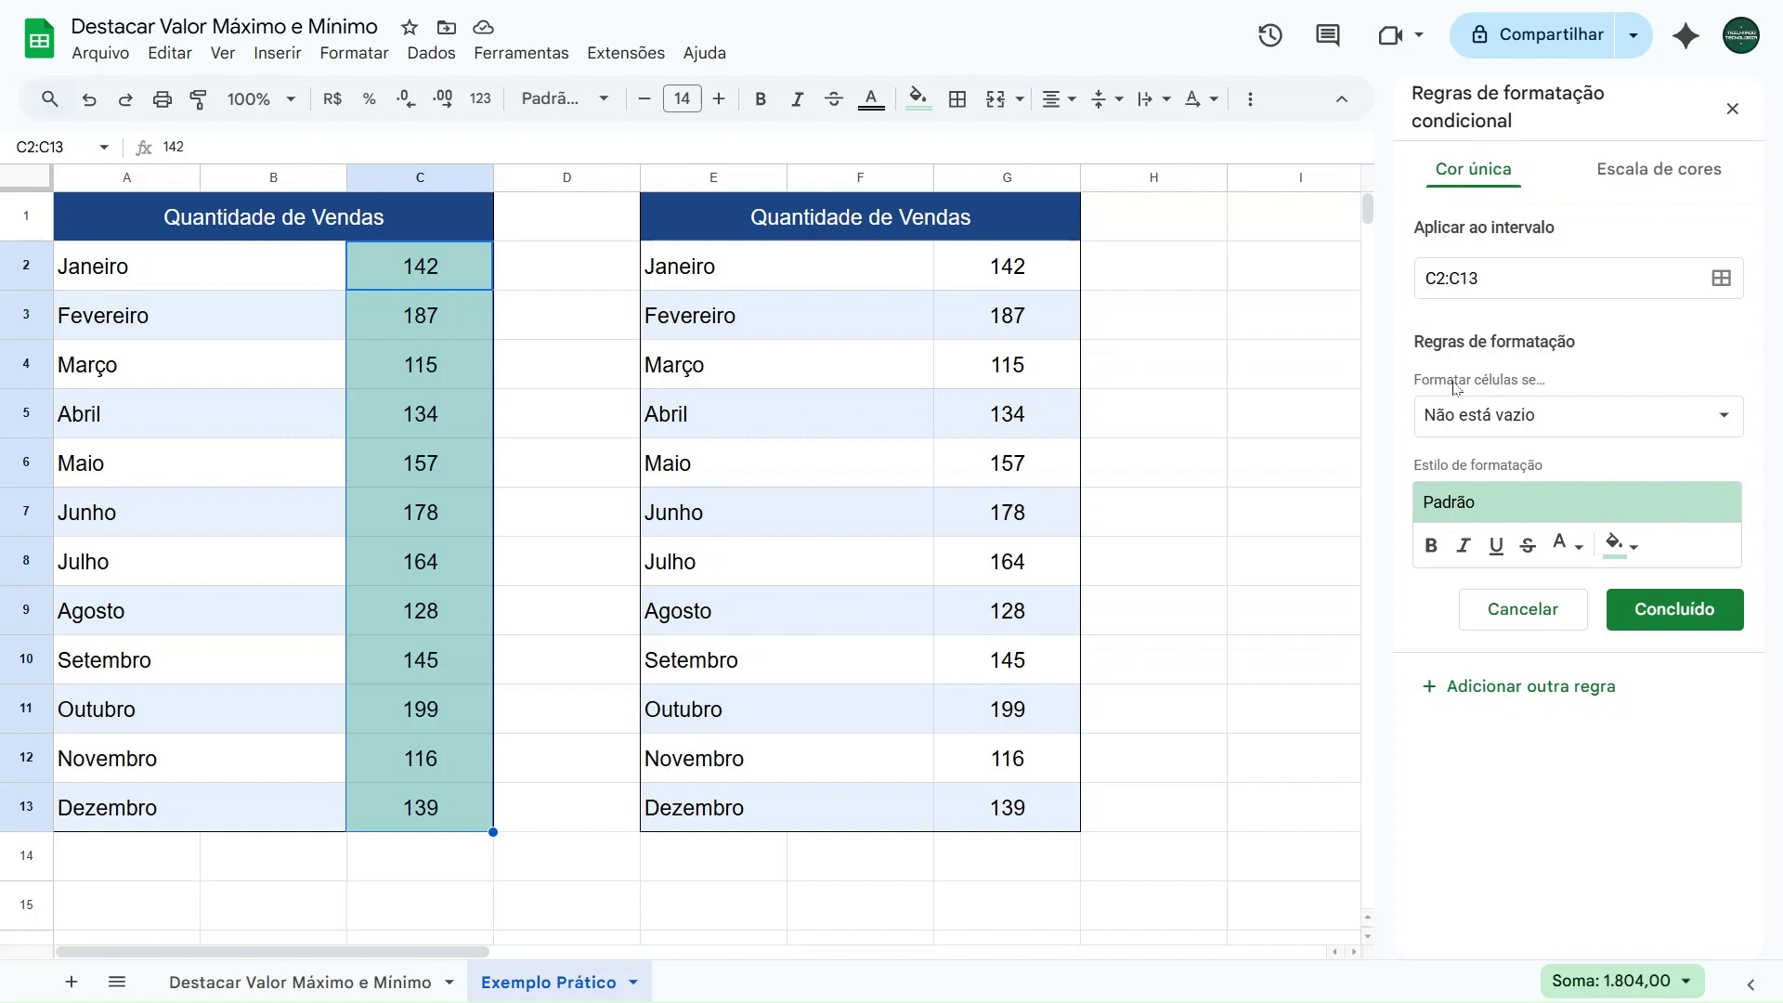
# Step: Set the rule's condition to a custom formula and enter =C2=MÍNIMO(C2:C13)
pyautogui.click(1532, 414)
pyautogui.scroll(-3, 1523, 557)
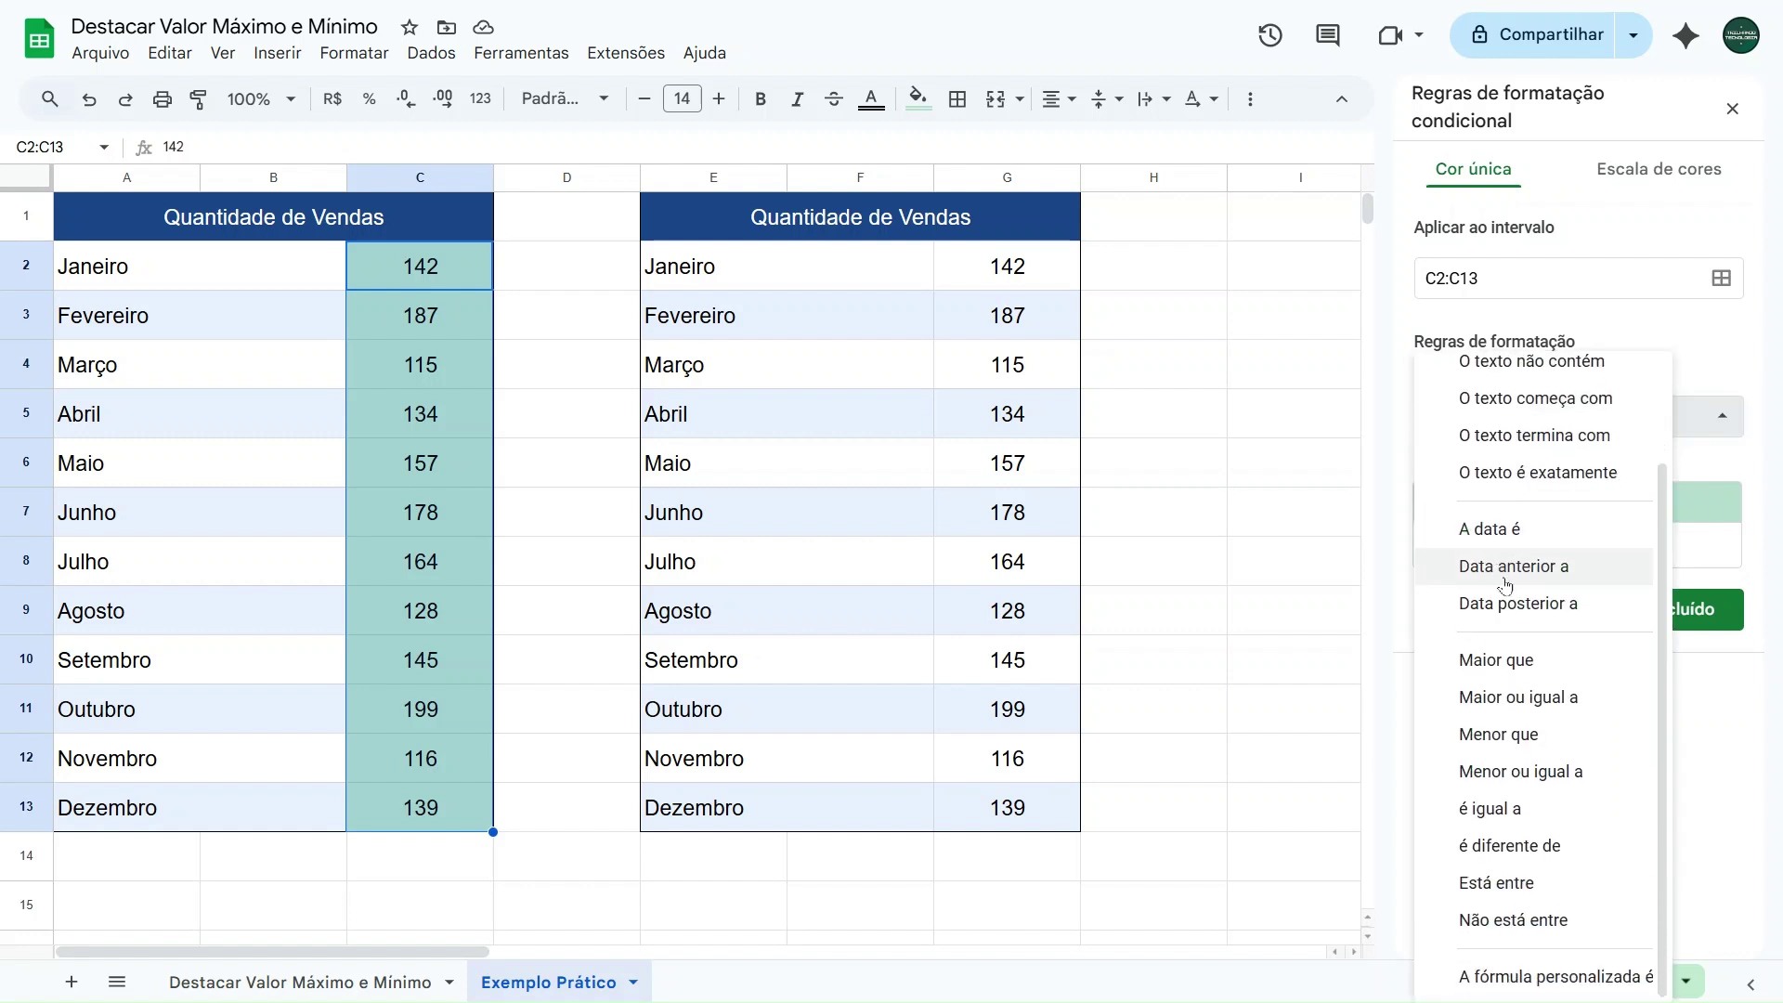
pyautogui.click(1577, 980)
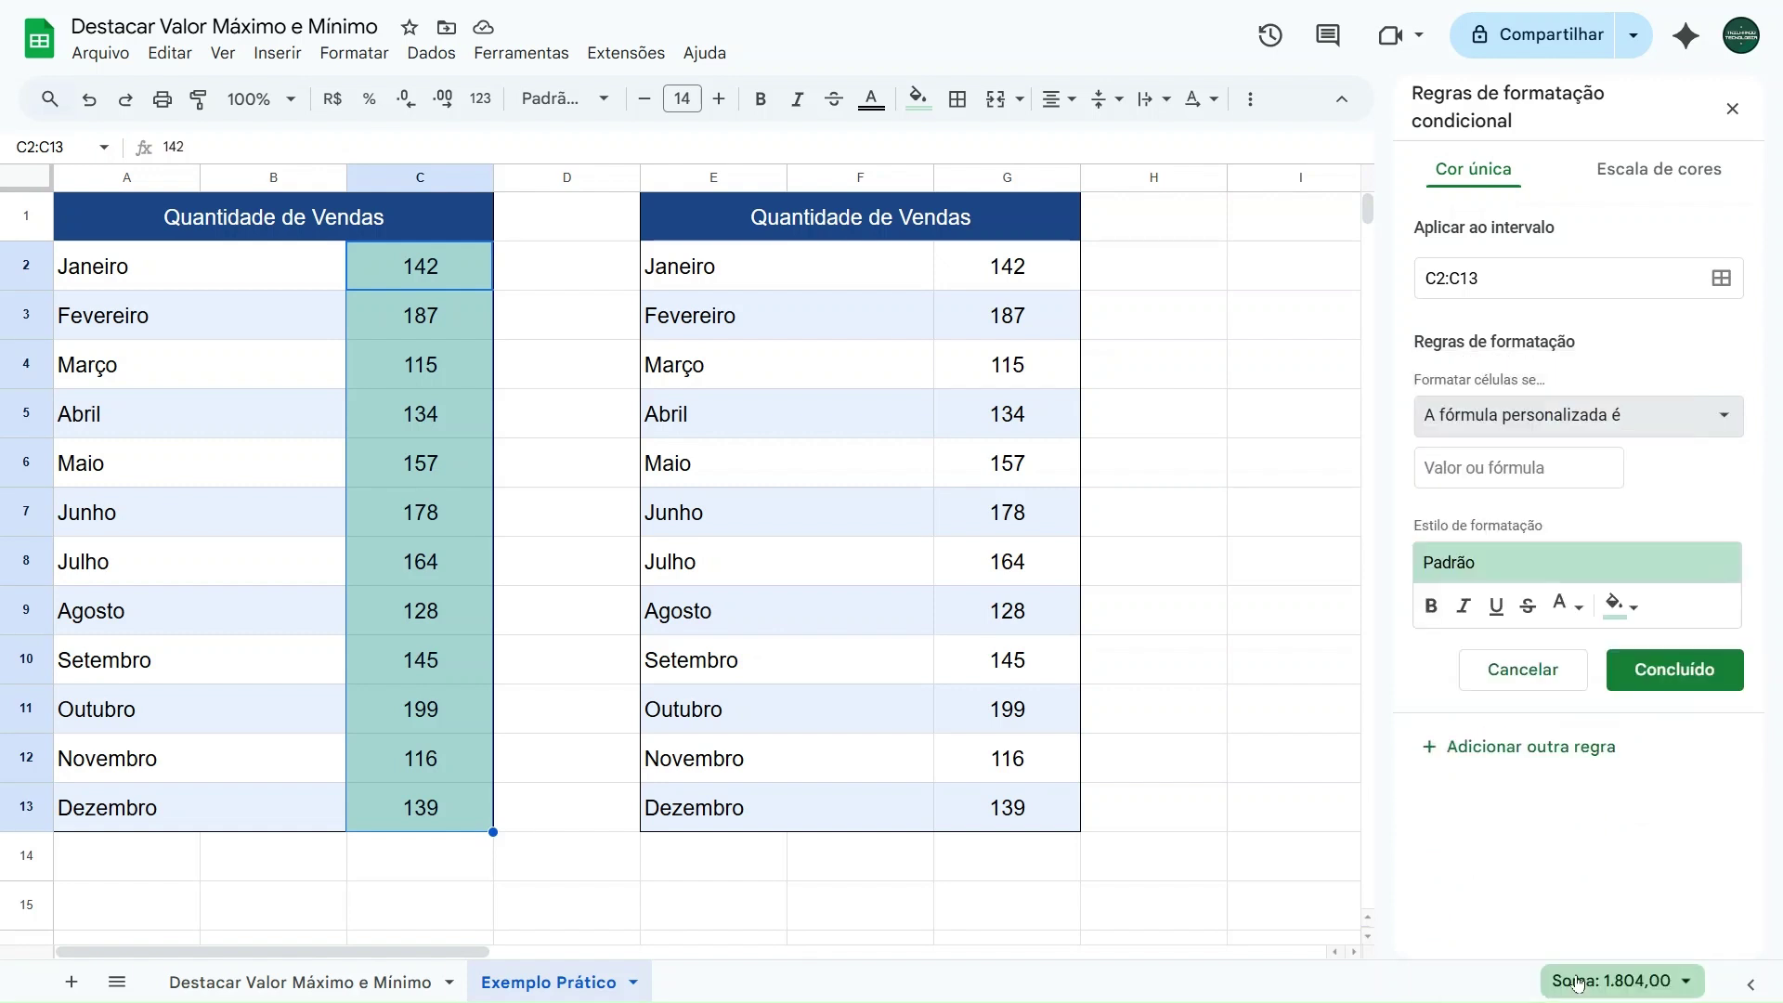
pyautogui.click(1456, 478)
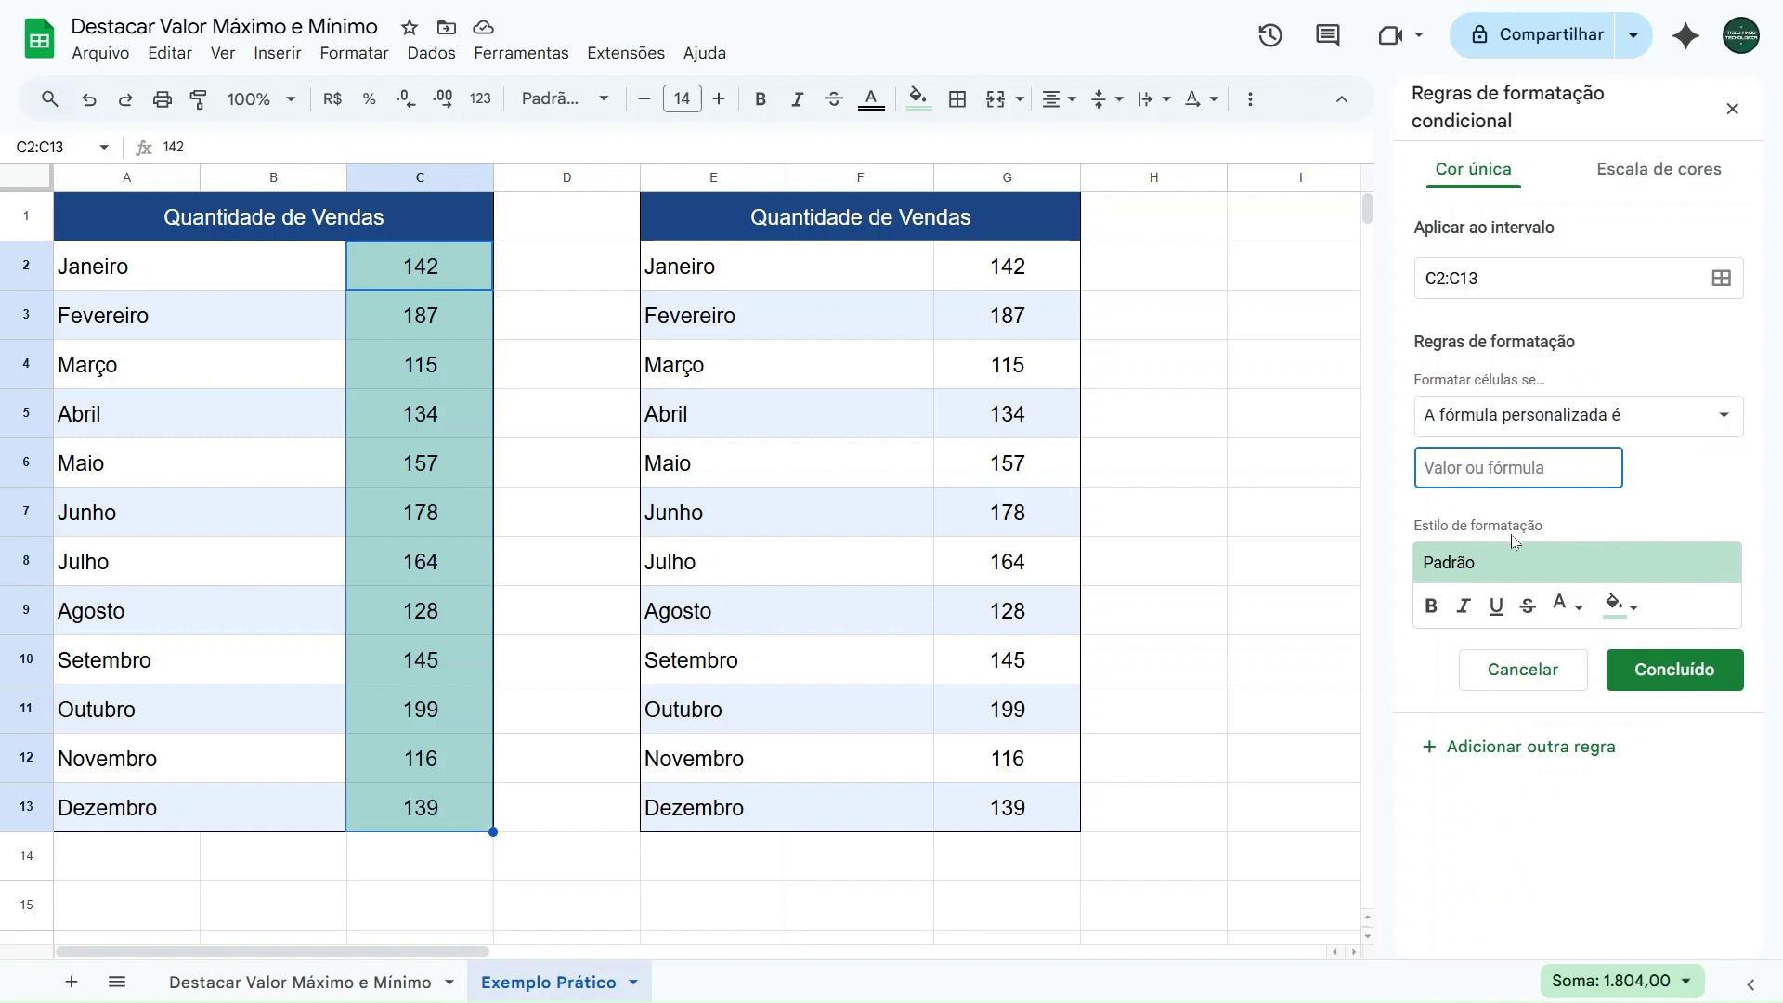
pyautogui.write('=C2=')
pyautogui.write('MÍNIMO')
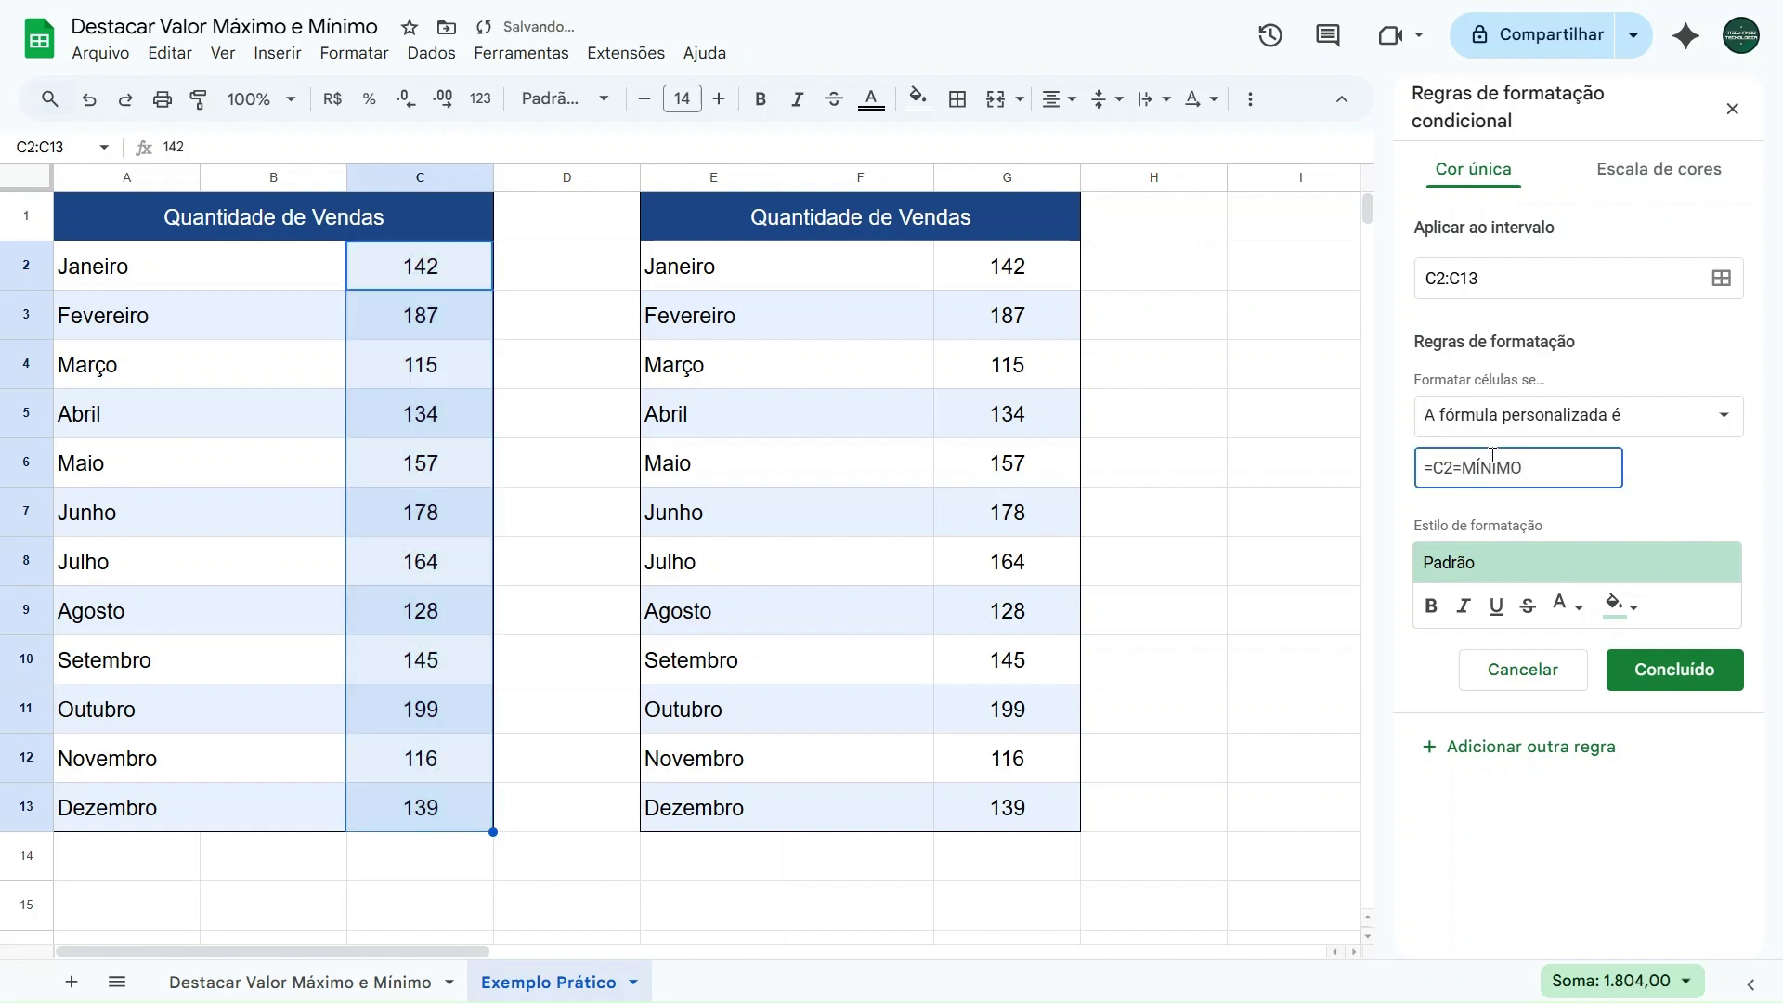
pyautogui.write('(')
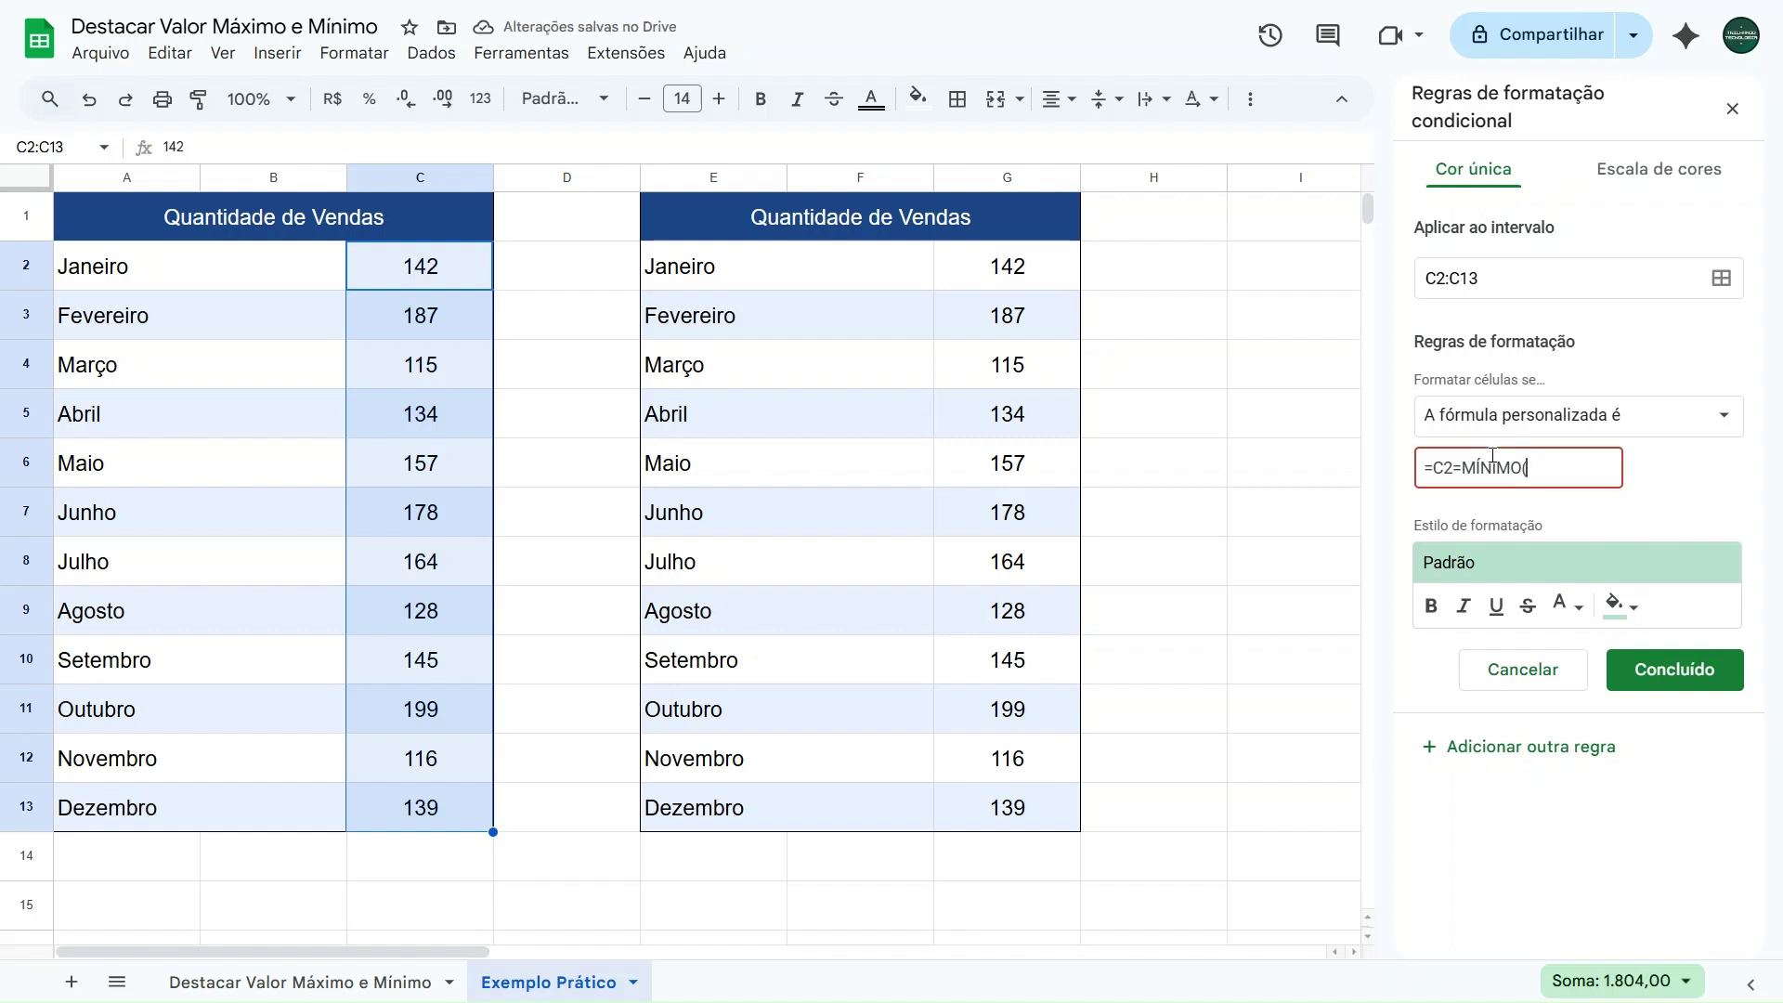
pyautogui.write('C2:C13')
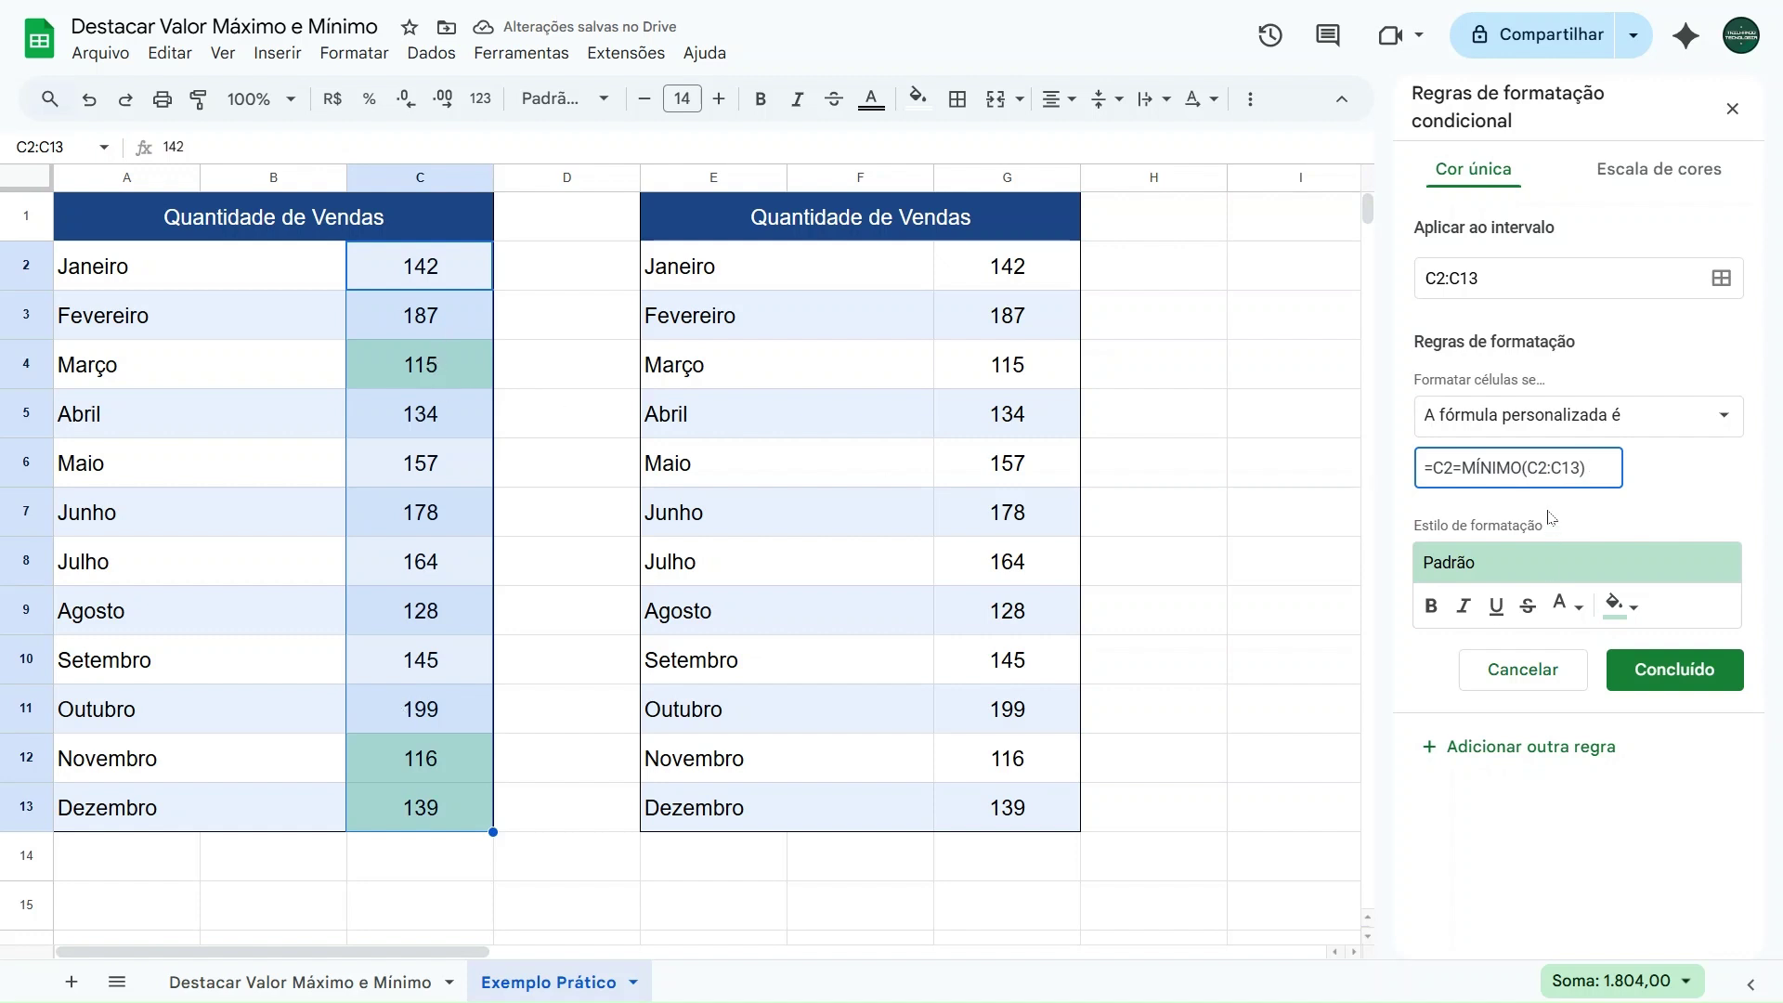
# Step: Make the range in the rule's MÍNIMO formula absolute, giving =C2=MÍNIMO($C$2:$C$13)
pyautogui.moveTo(1454, 466); pyautogui.dragTo(1437, 462)
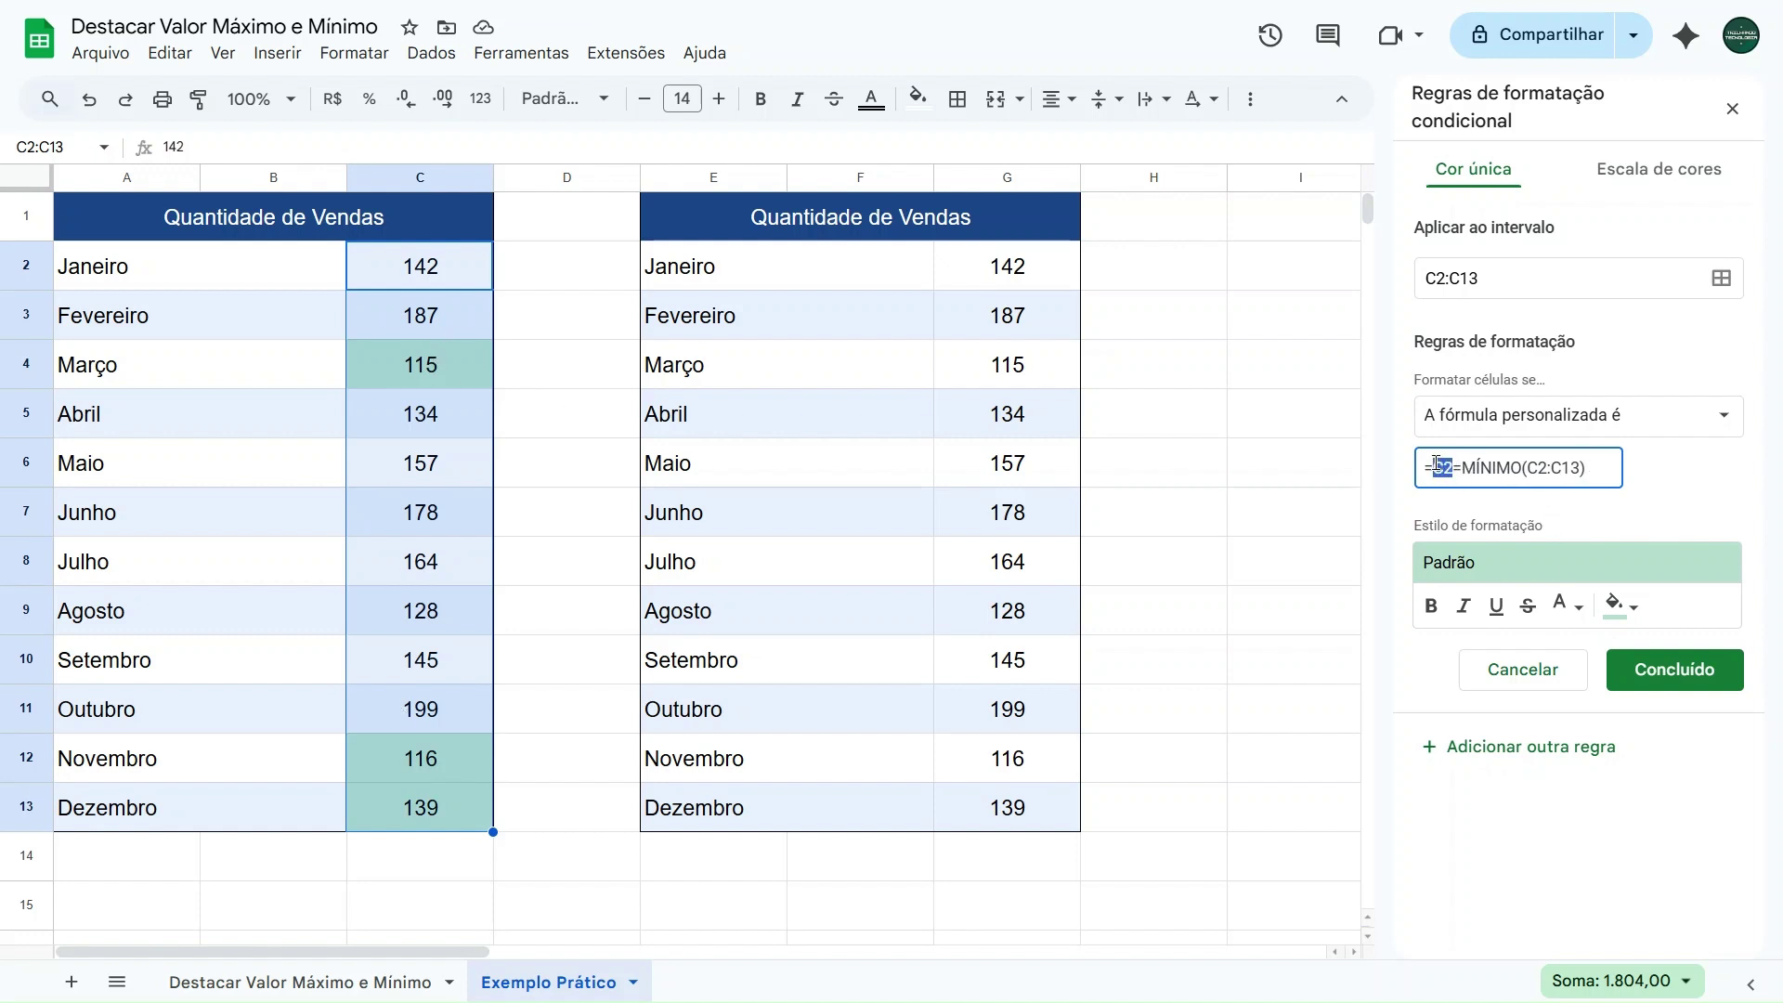
pyautogui.click(1454, 466)
pyautogui.moveTo(1532, 467); pyautogui.dragTo(1581, 469)
pyautogui.click(1581, 471)
pyautogui.click(1528, 474)
pyautogui.write('$C')
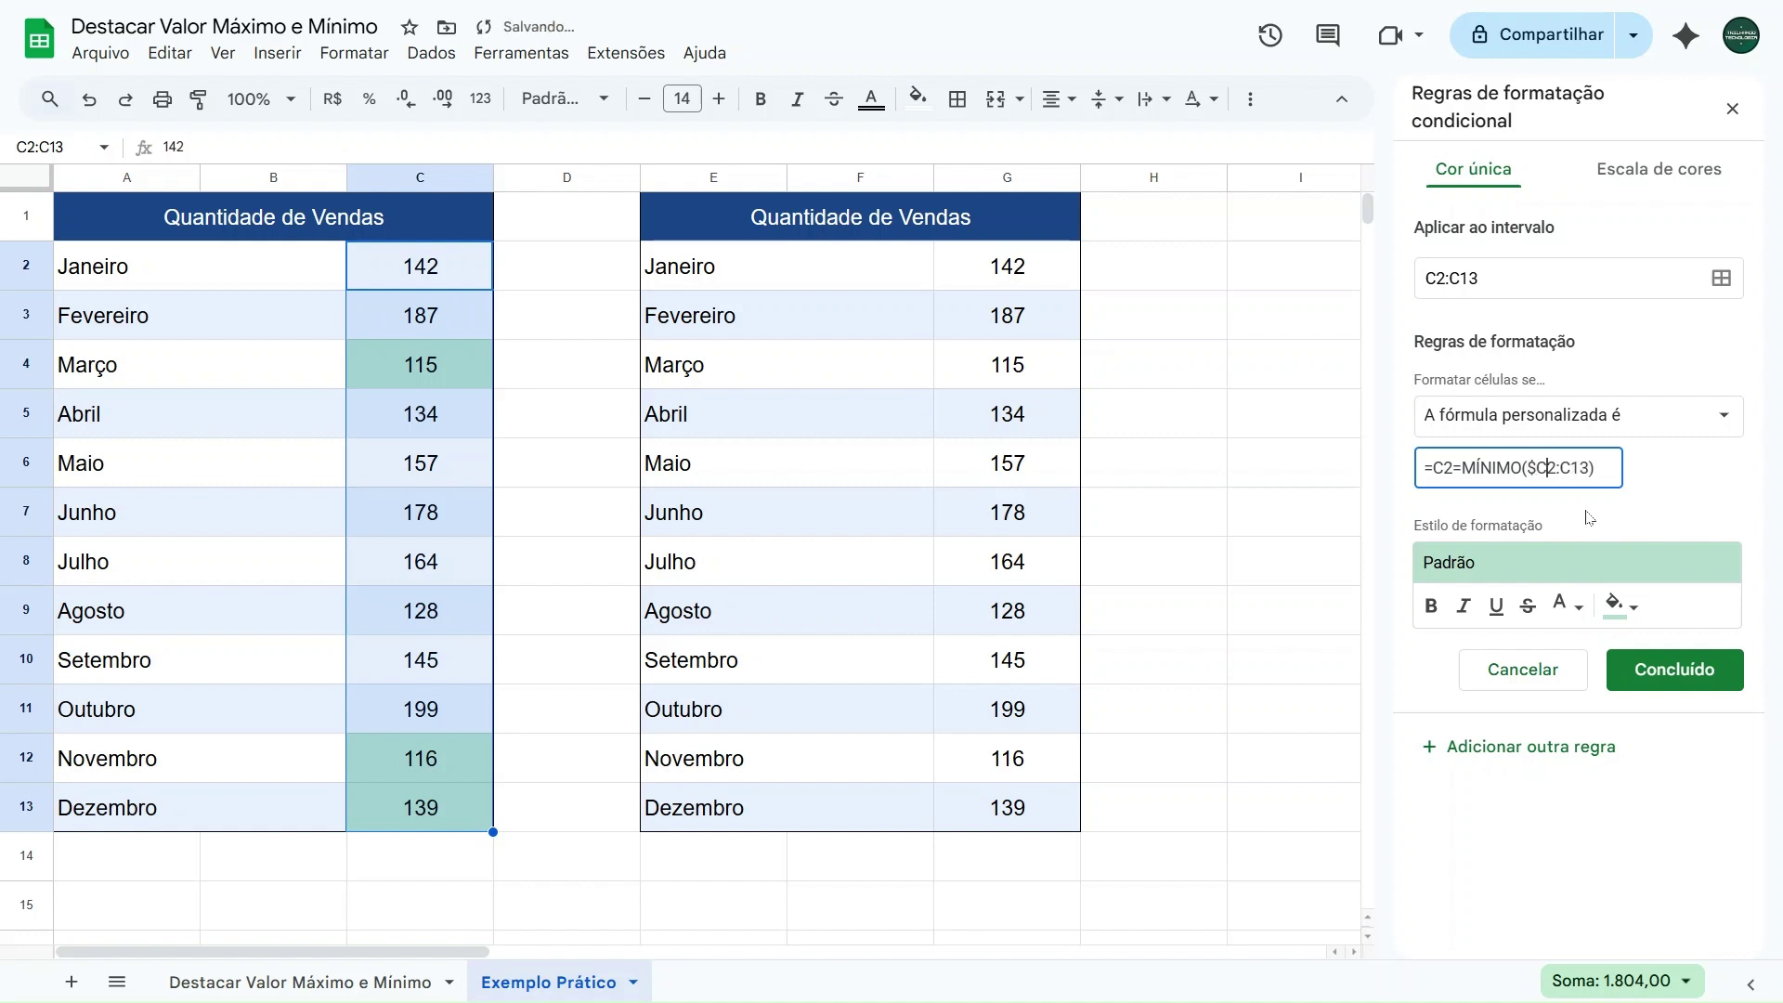
pyautogui.write('$')
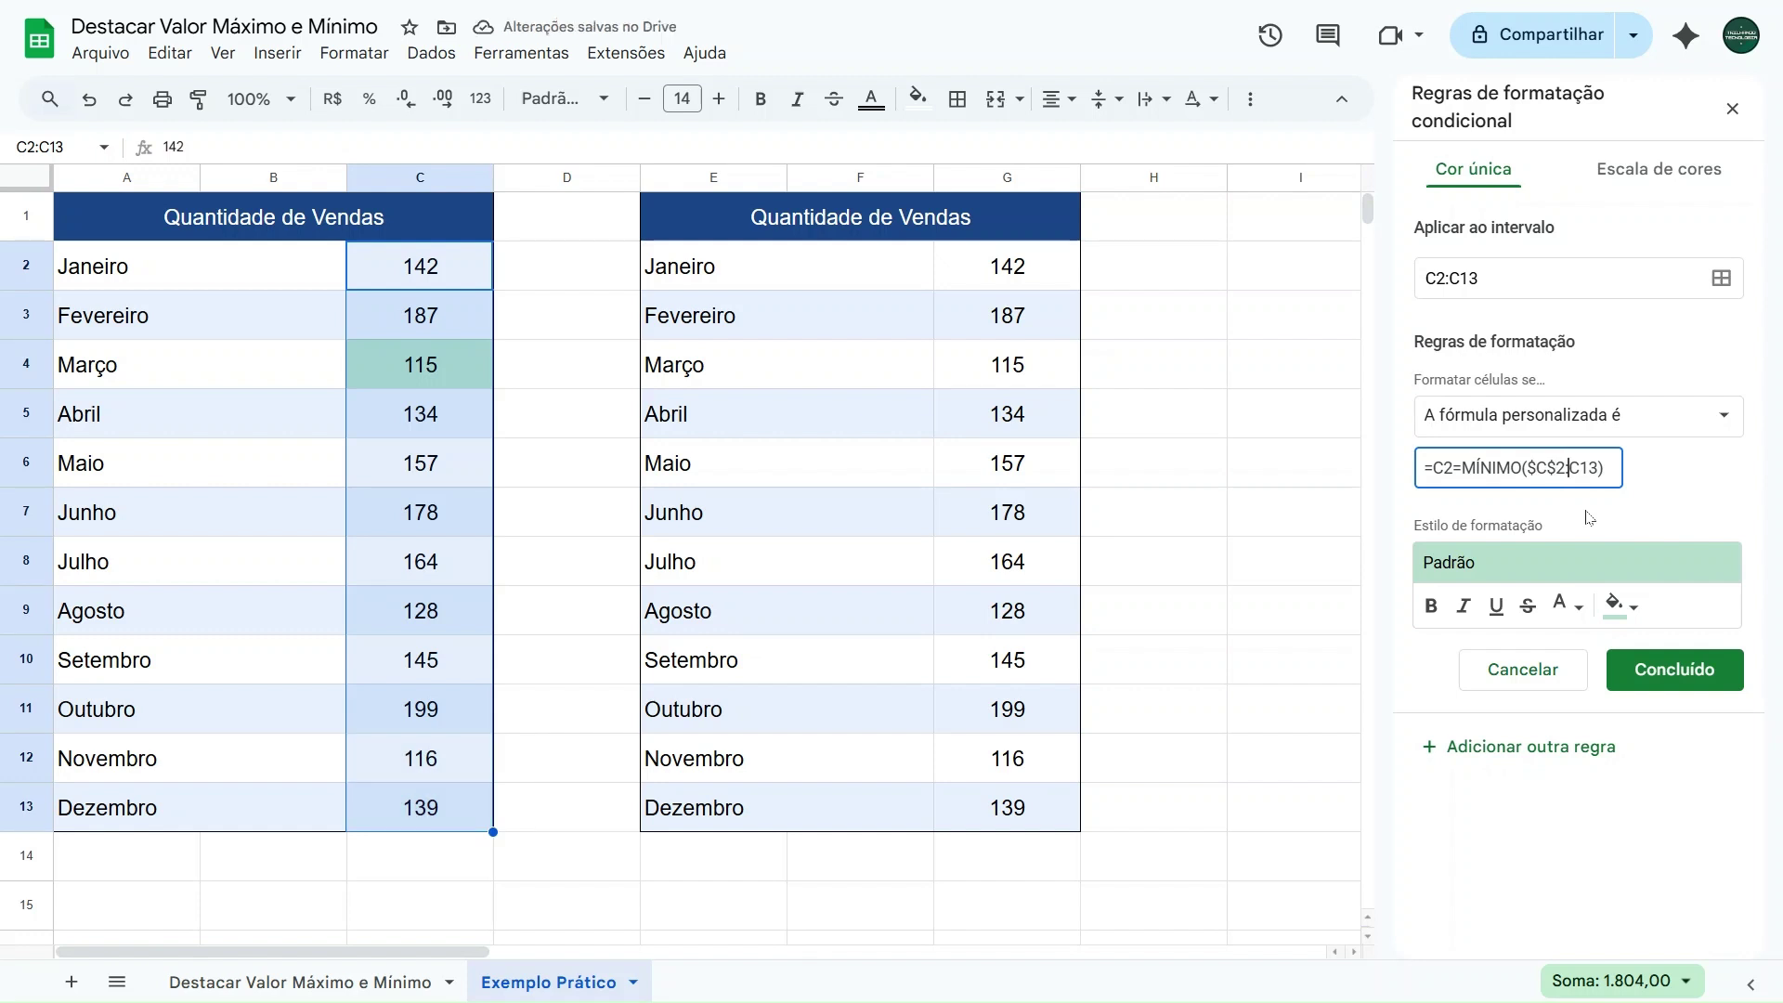
pyautogui.write('$')
pyautogui.press('Right')
pyautogui.write('$')
pyautogui.press('End')
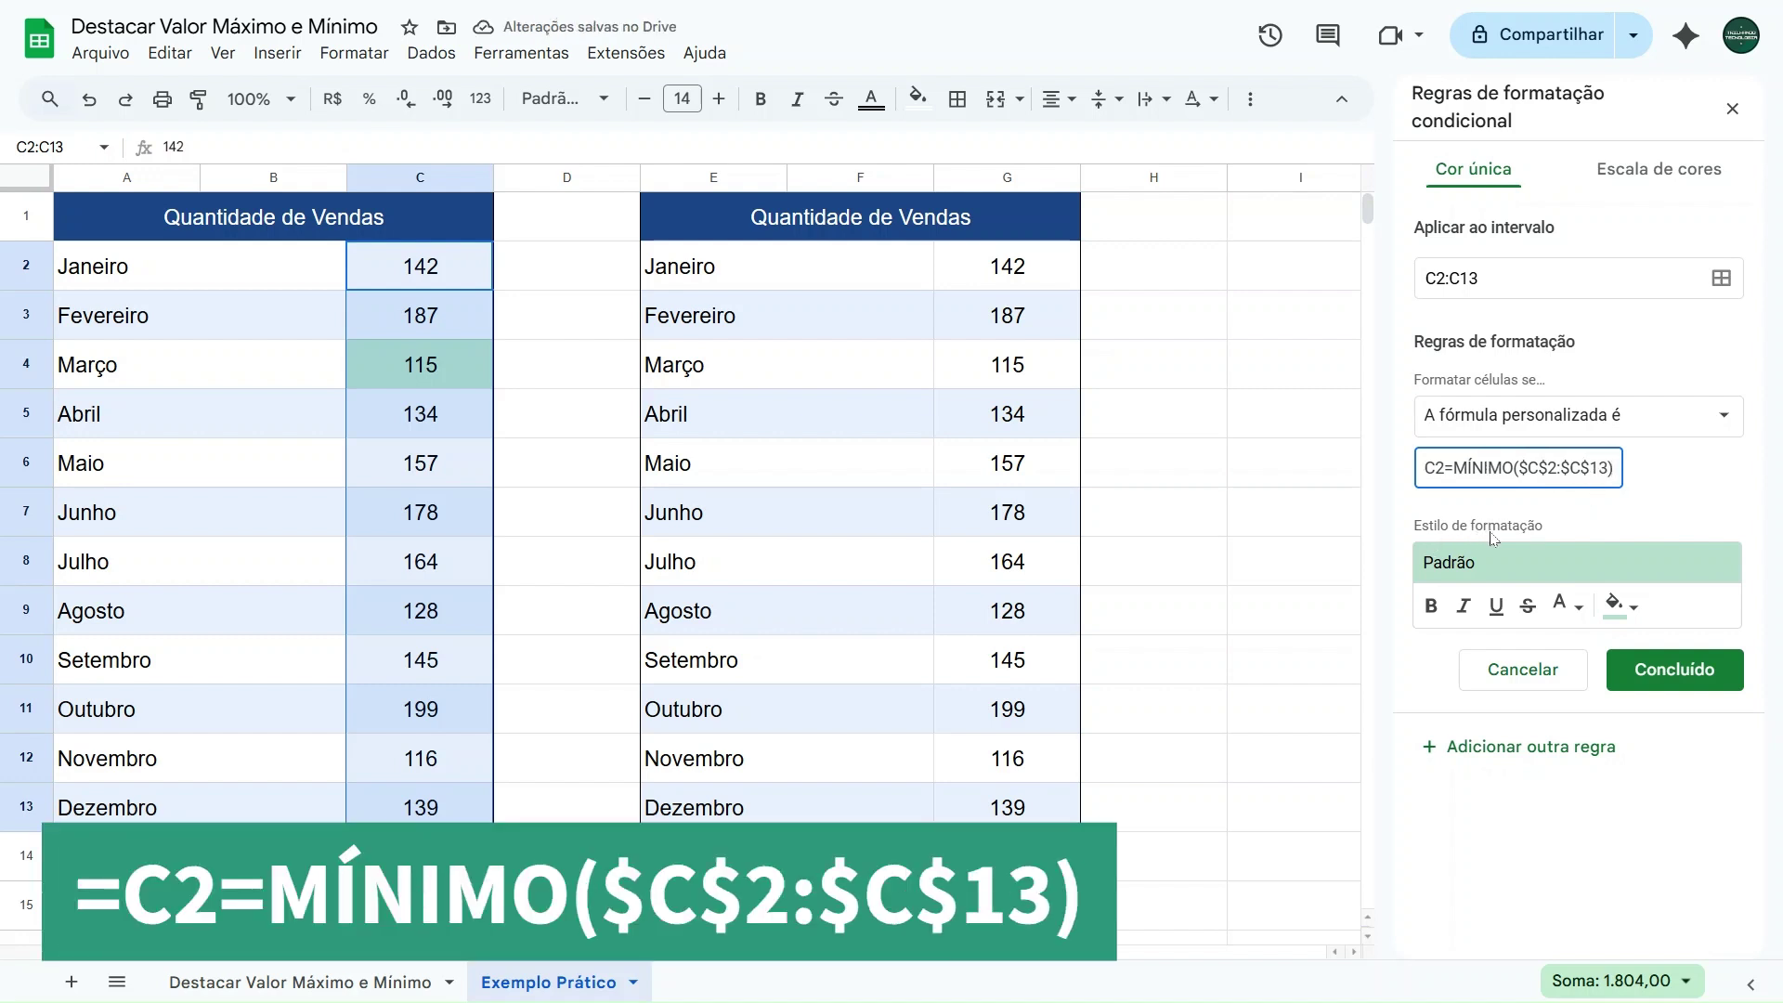
# Step: Format the minimum rule with a very dark red fill and white text, and save the rule
pyautogui.click(1617, 608)
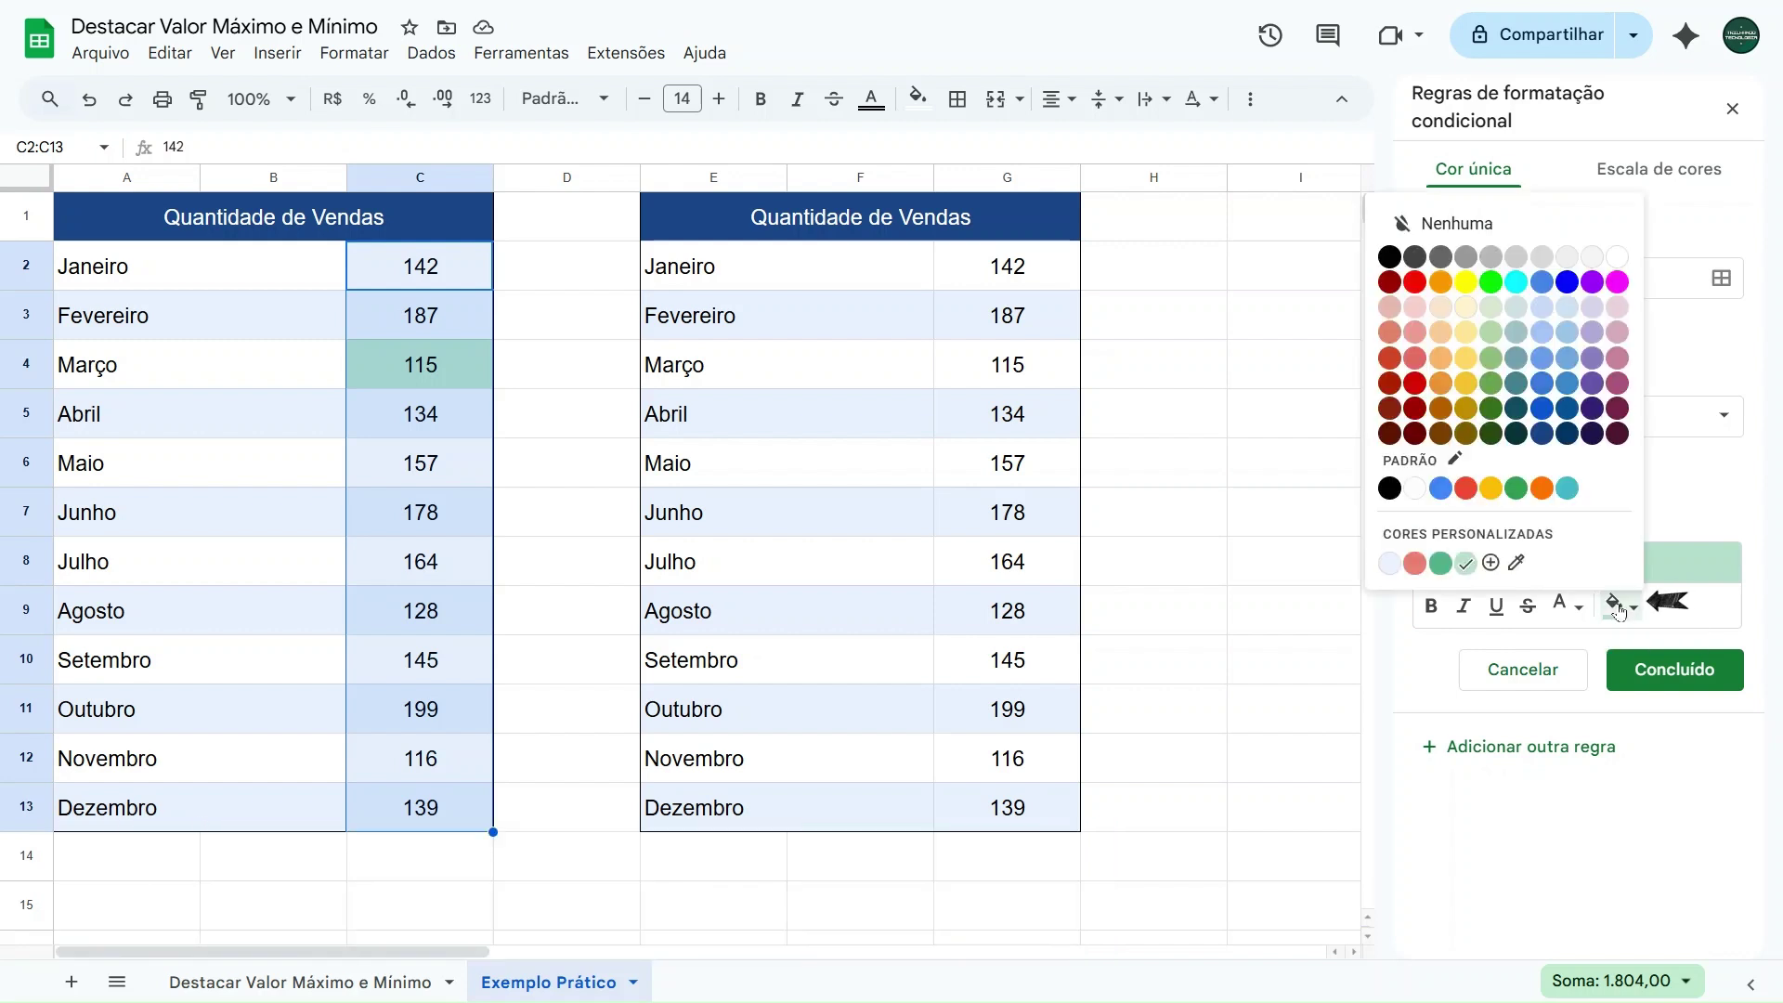
pyautogui.click(1416, 433)
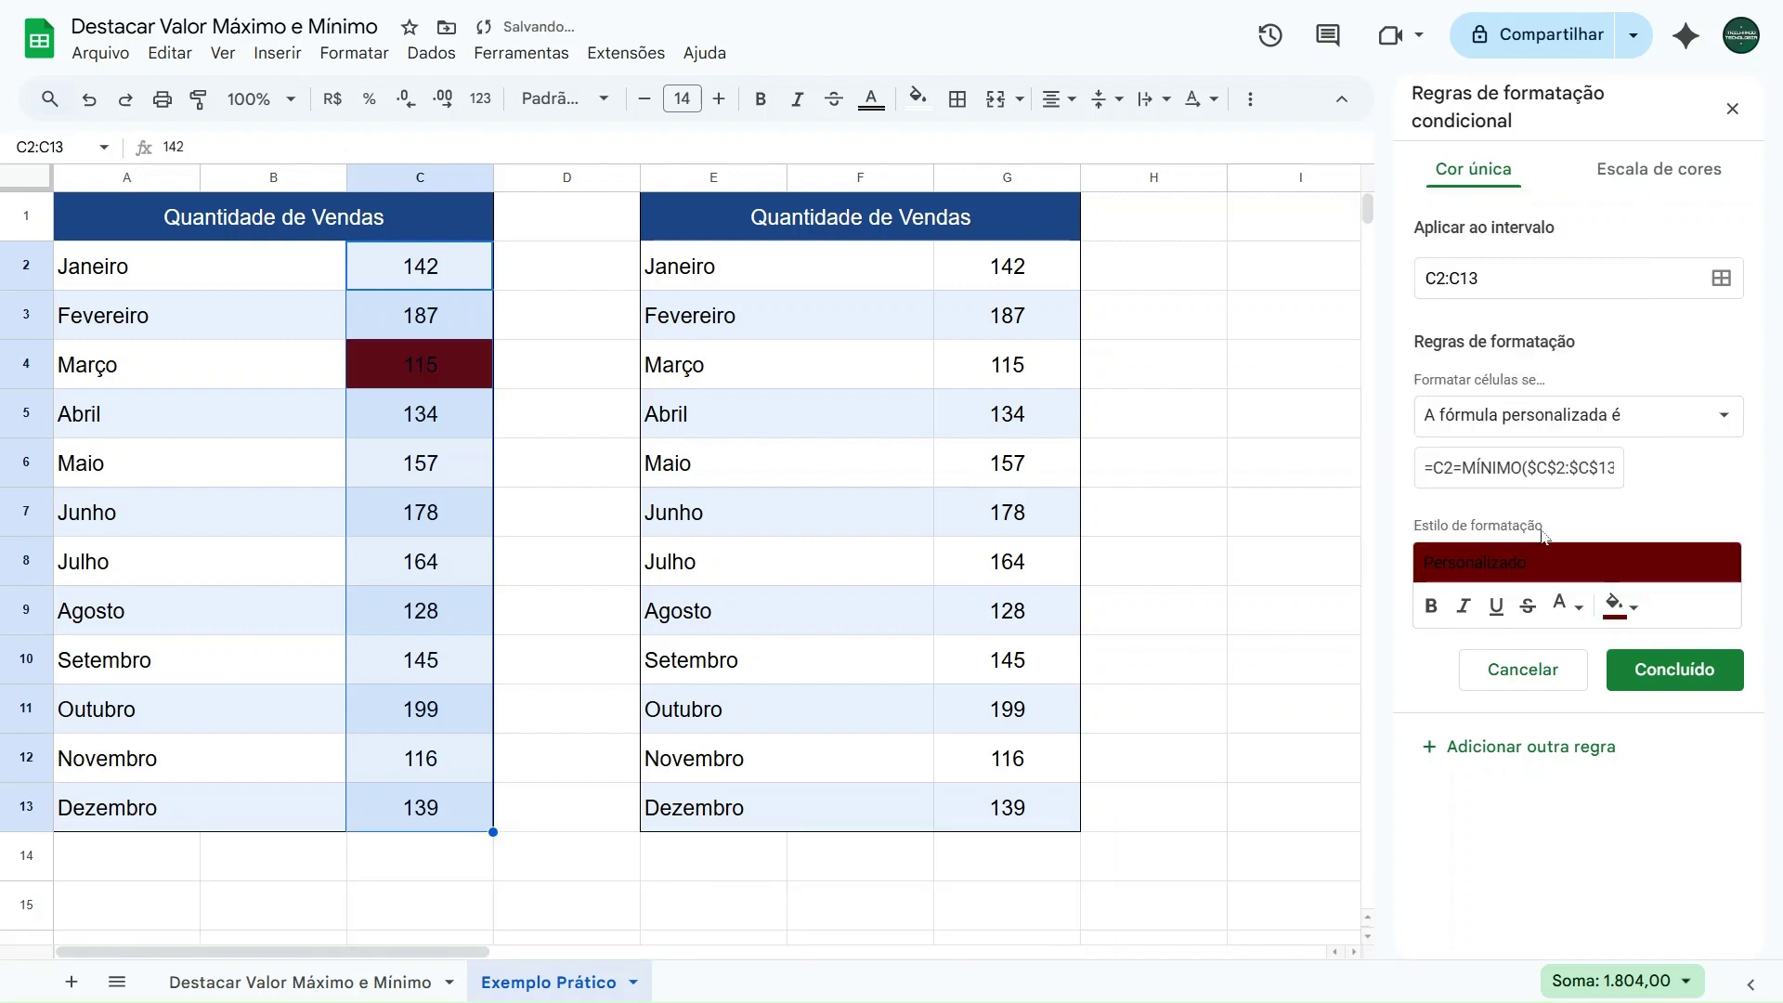
pyautogui.click(1561, 608)
pyautogui.click(1563, 265)
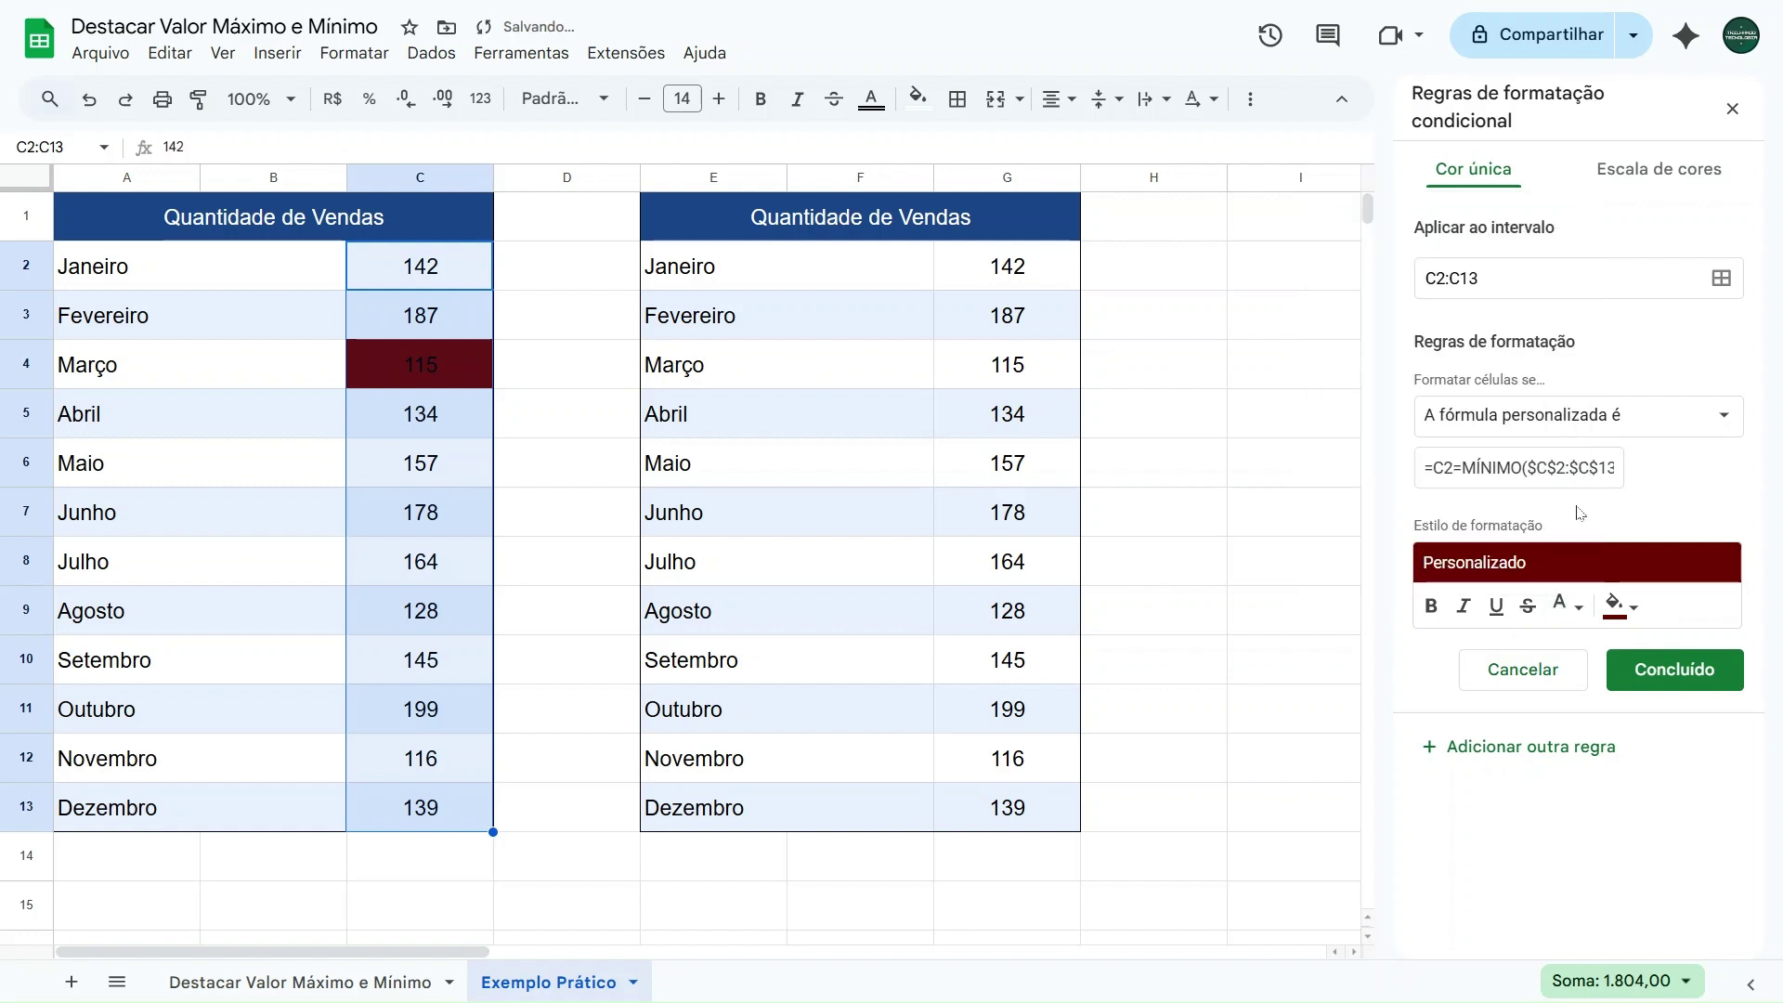
pyautogui.moveTo(1421, 467); pyautogui.dragTo(1616, 467)
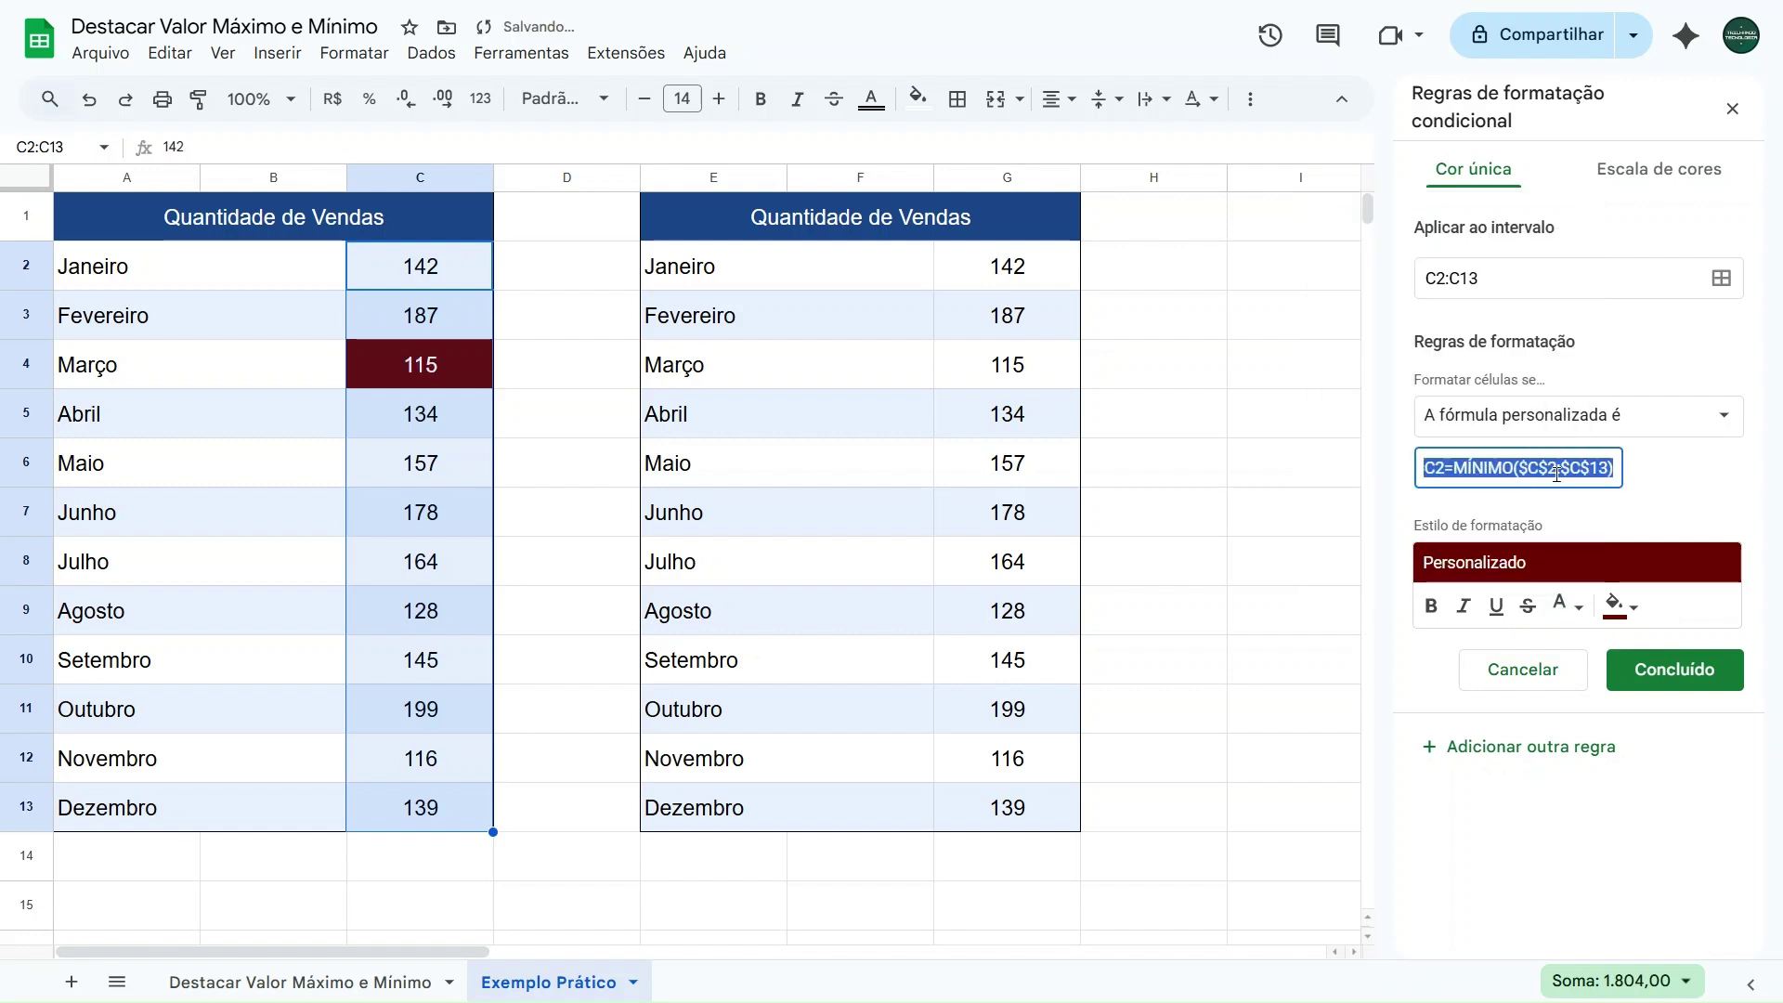
pyautogui.click(1461, 464)
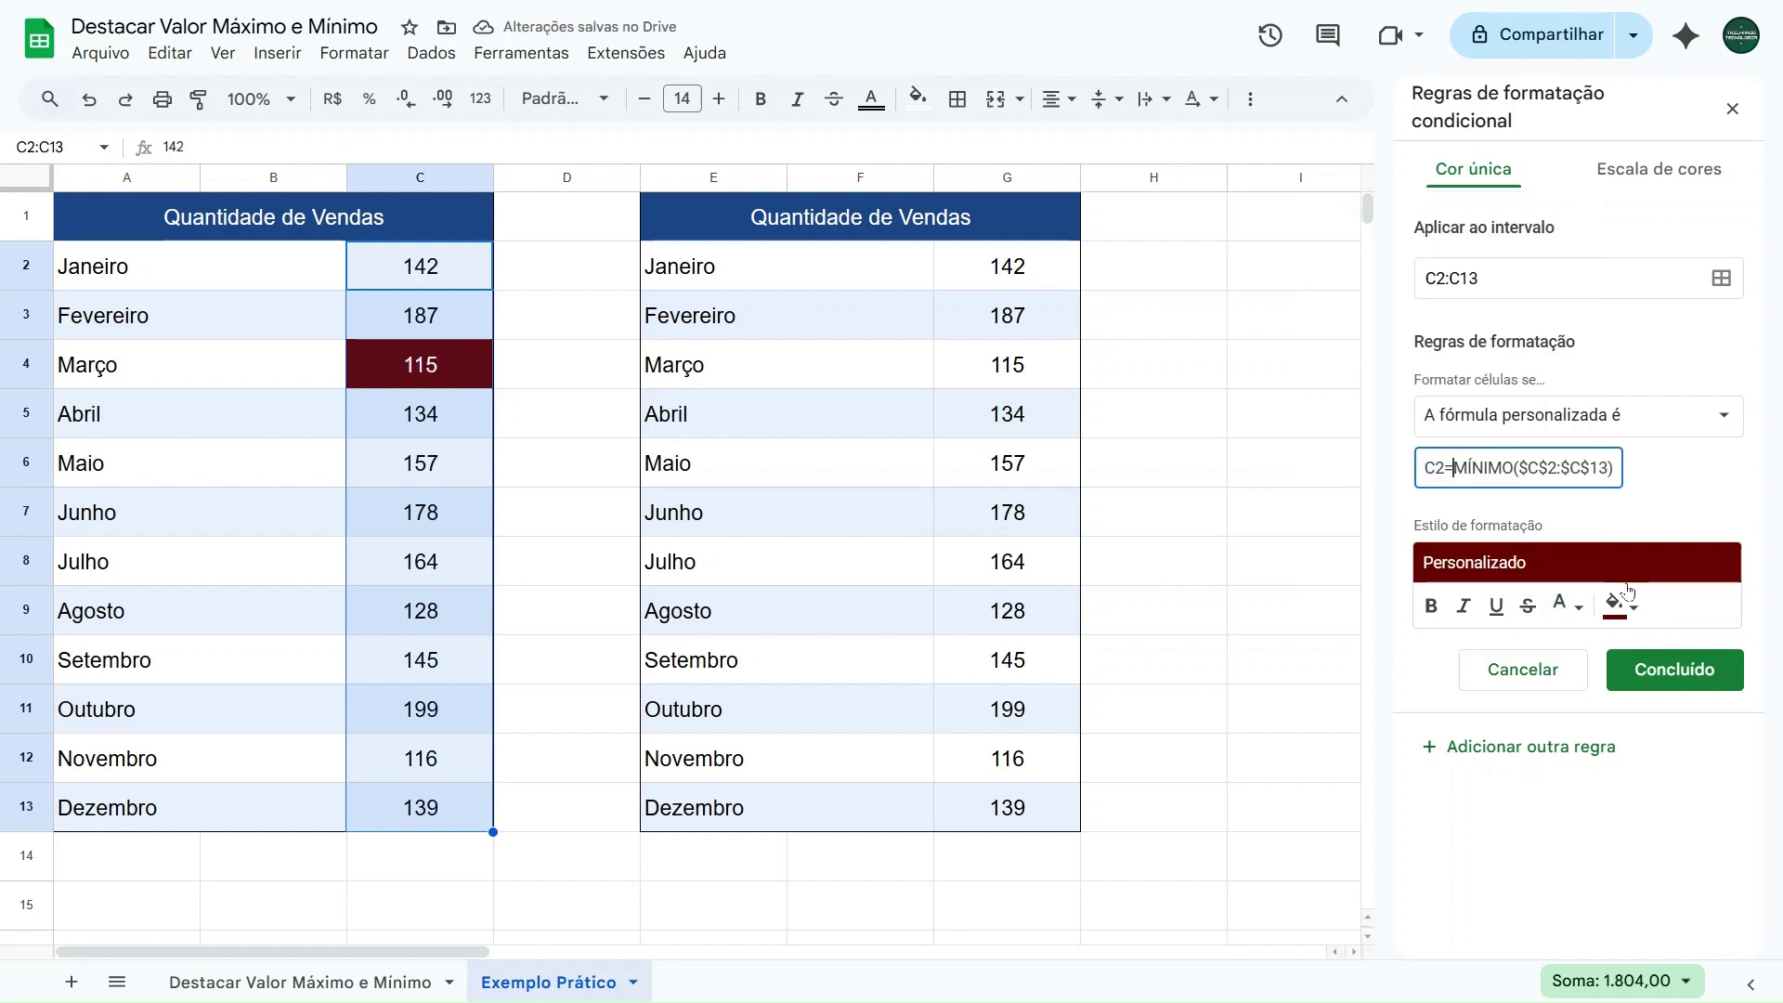
pyautogui.click(1634, 671)
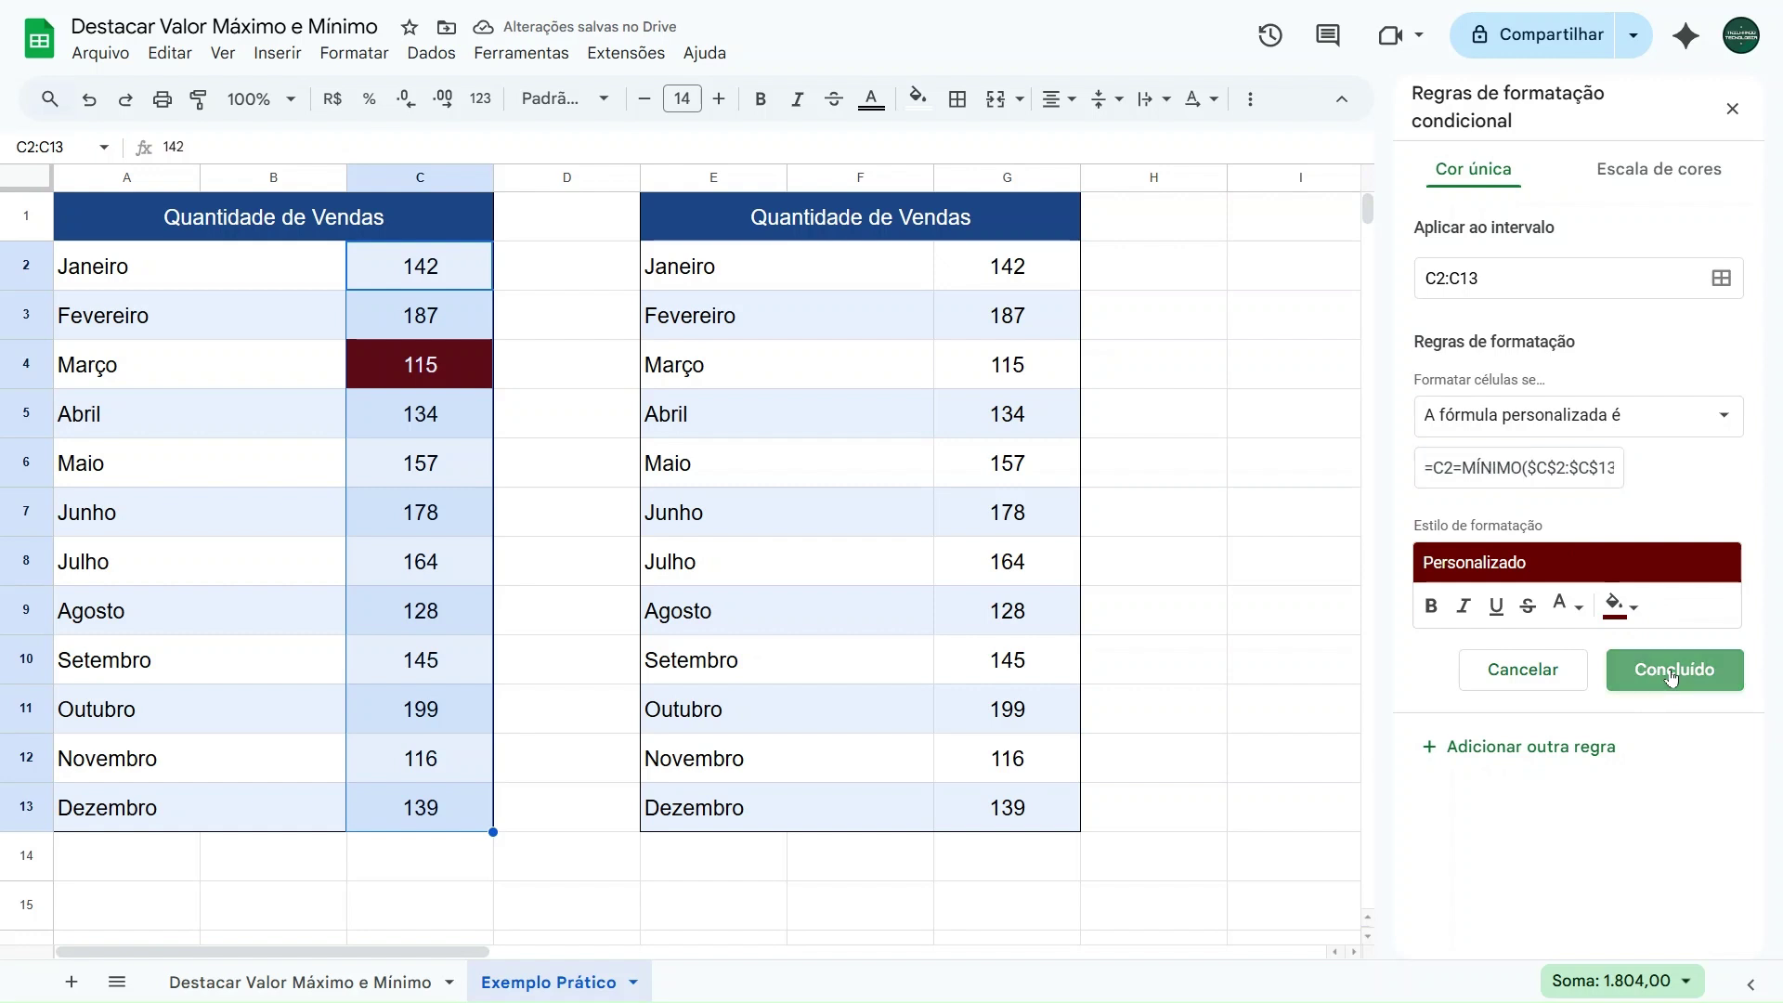
pyautogui.click(1733, 112)
pyautogui.click(545, 362)
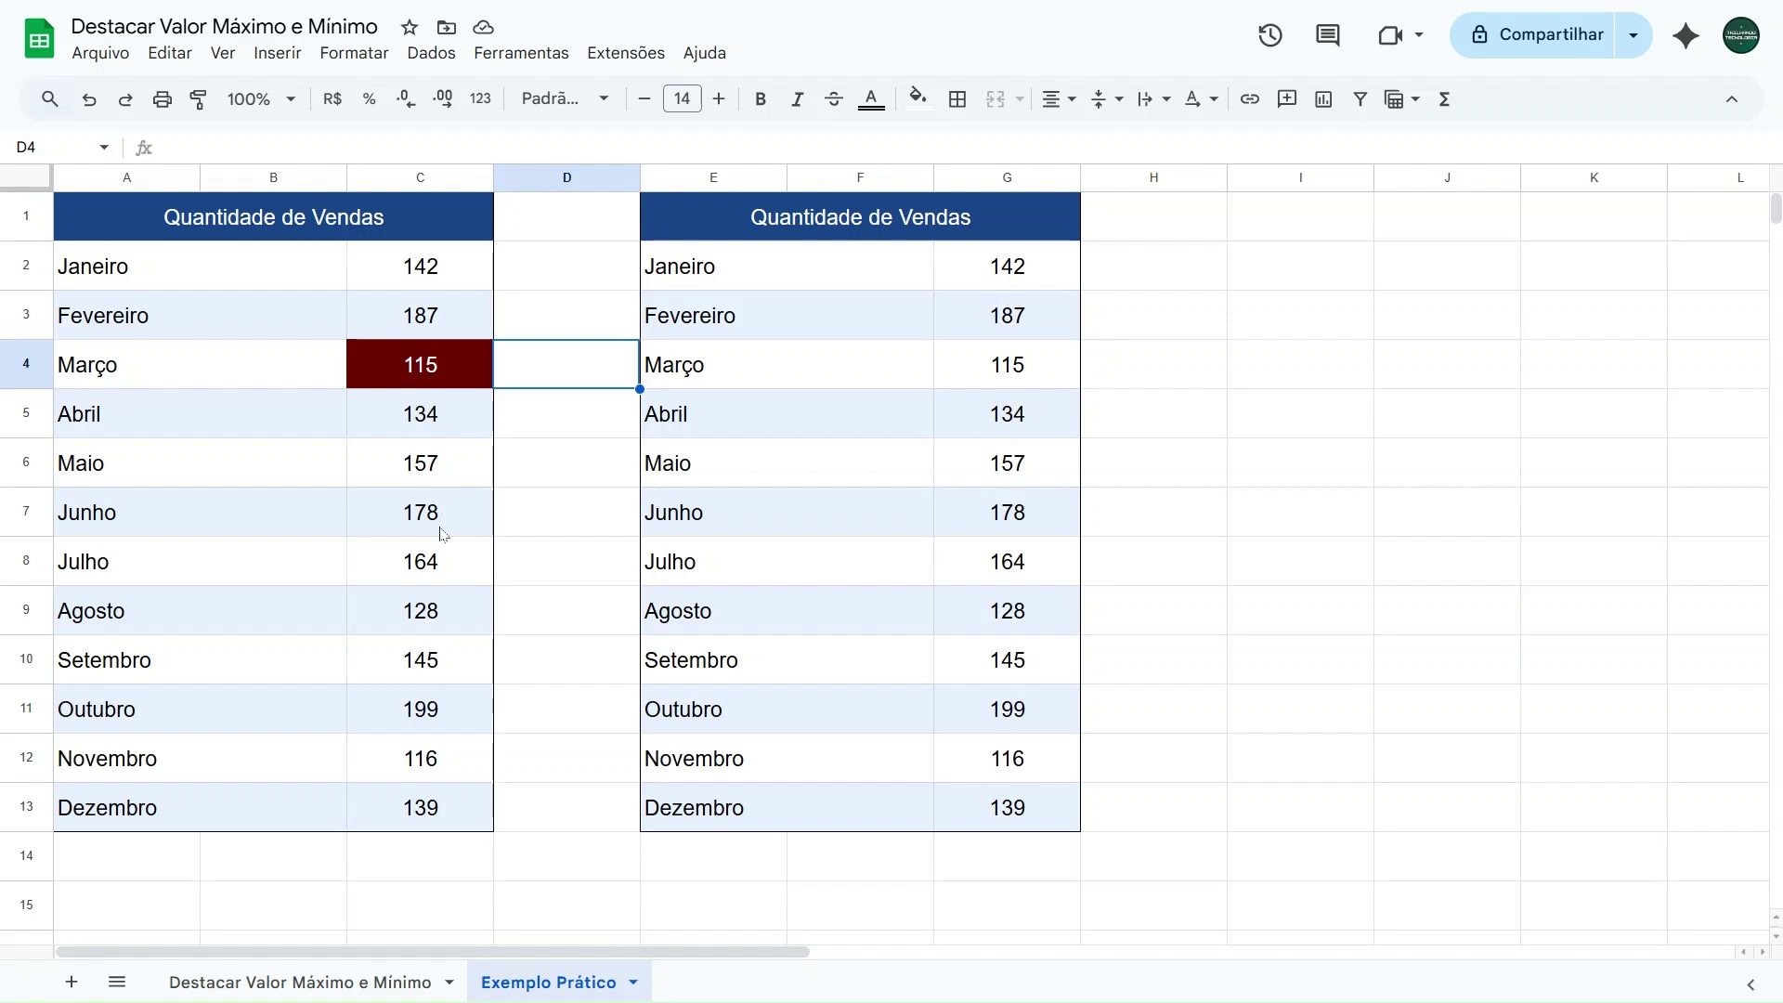
# Step: Test the minimum rule by setting Outubro's value (C11) to 110, and undo that change
pyautogui.click(411, 723)
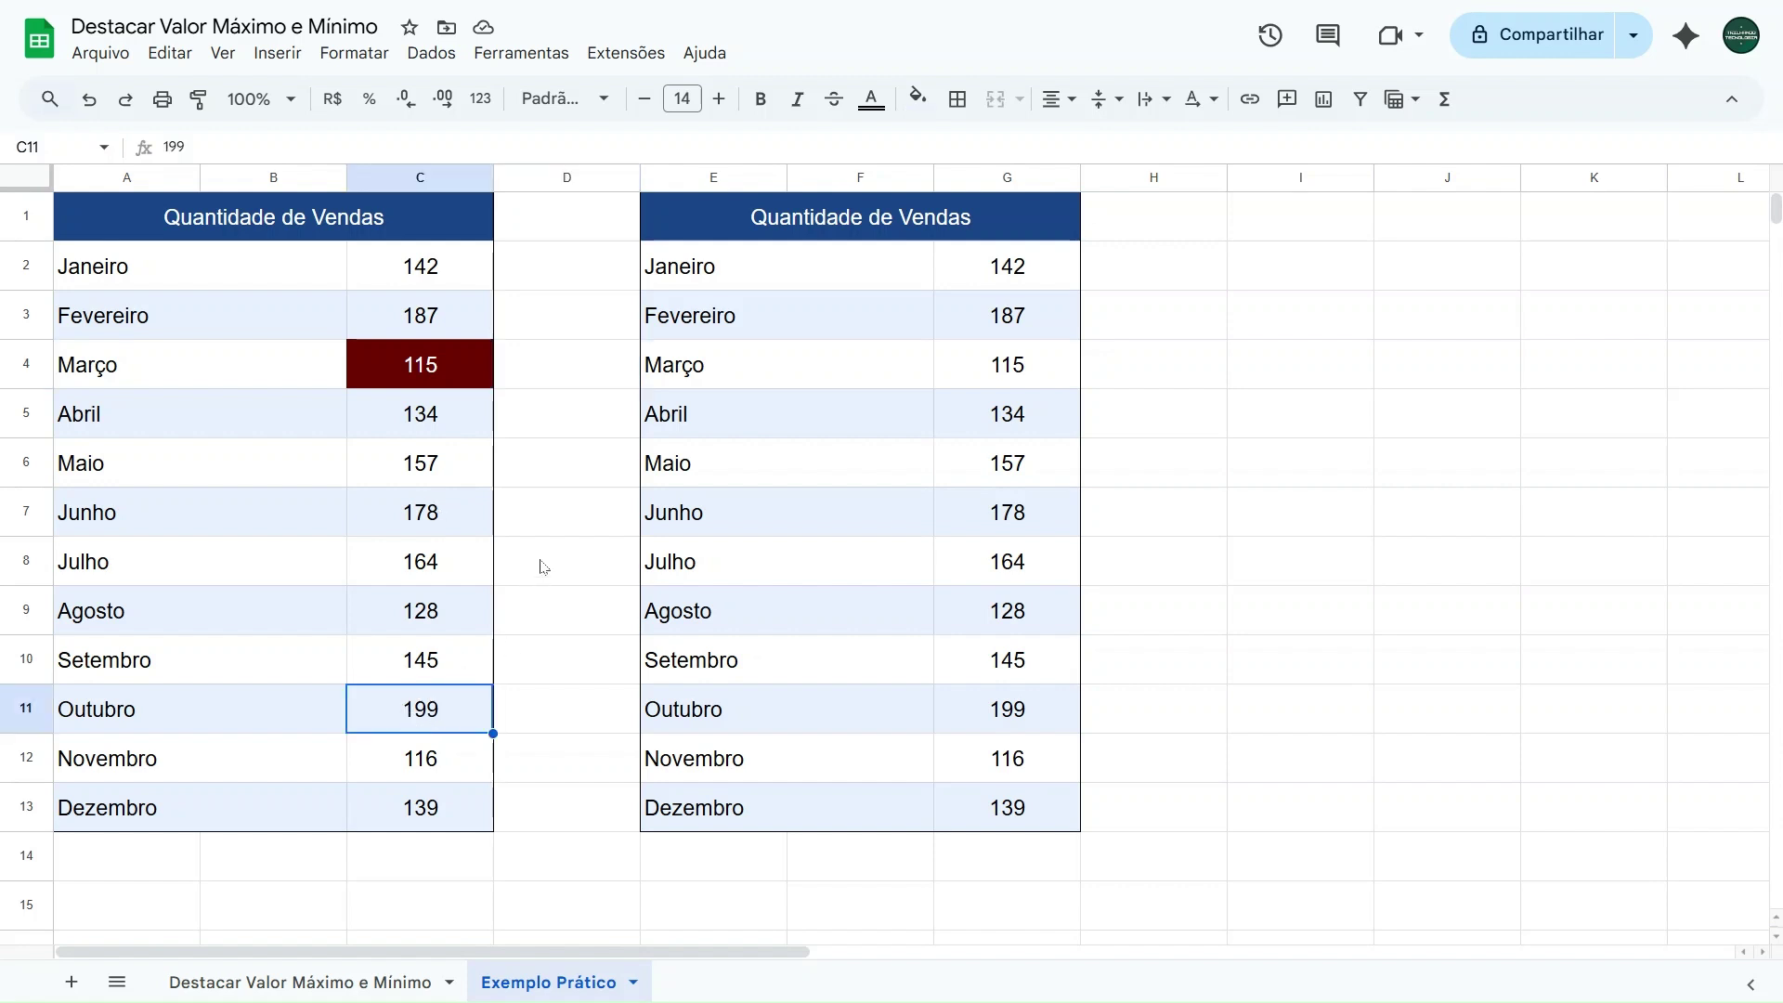
pyautogui.write('110')
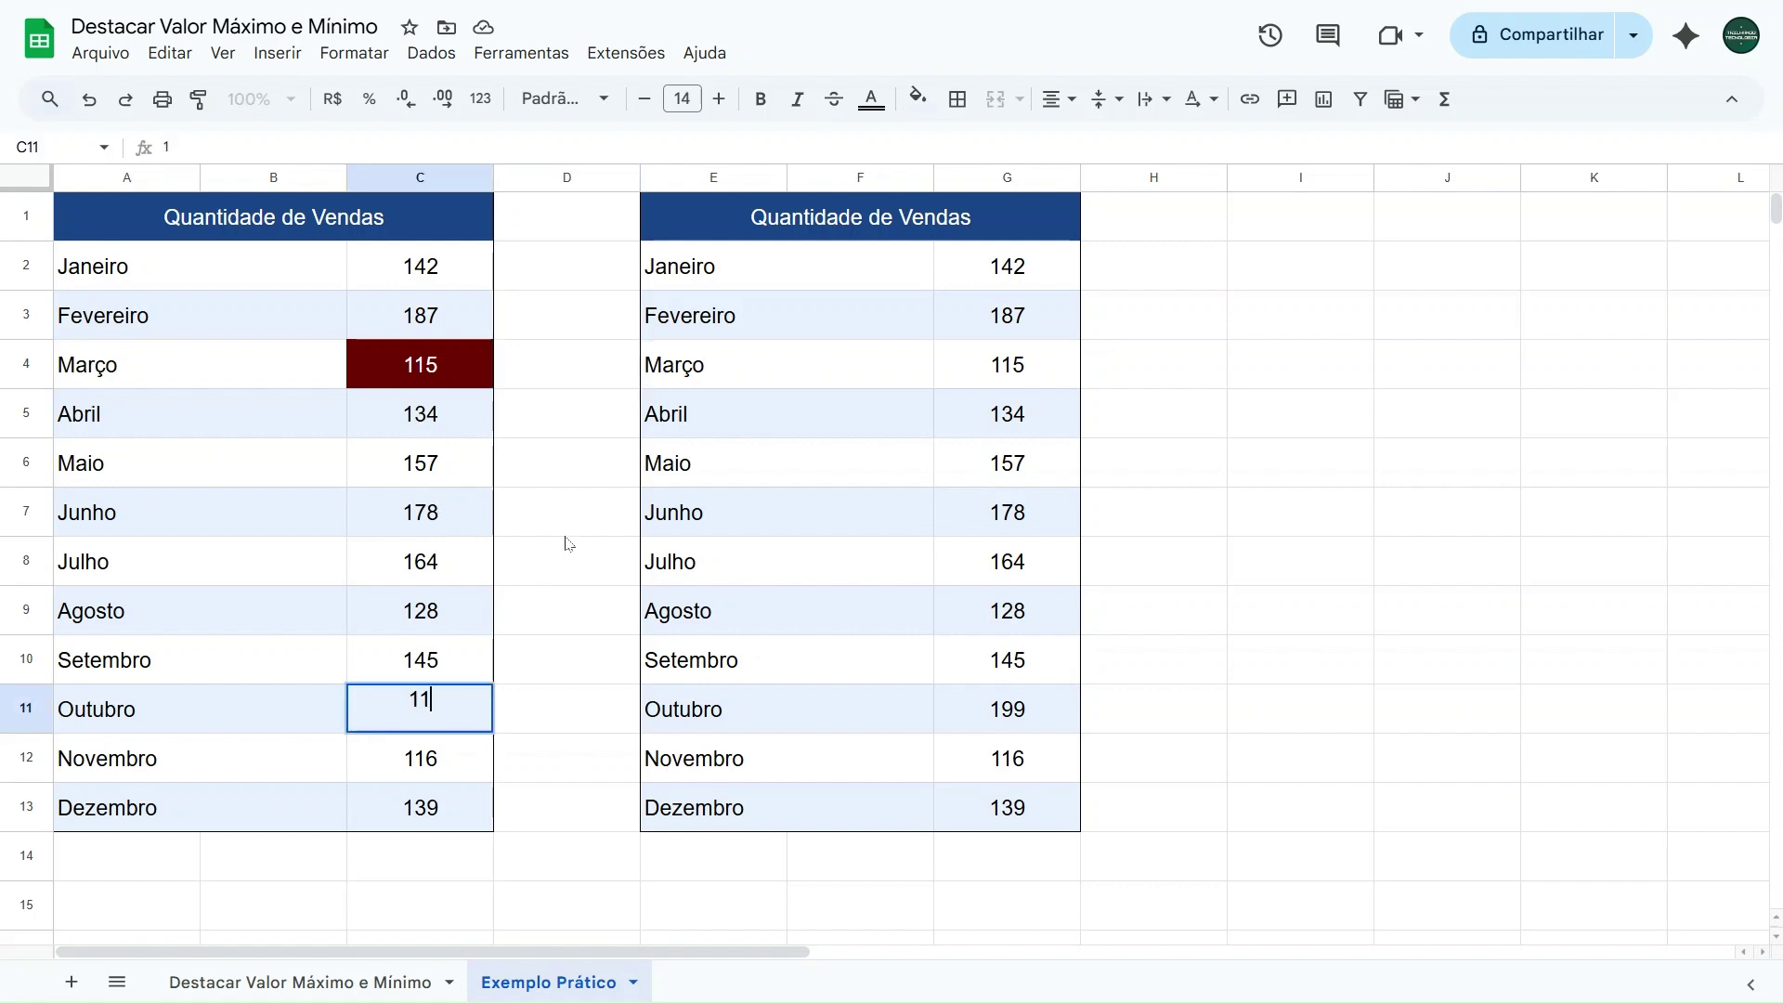
pyautogui.press('Tab')
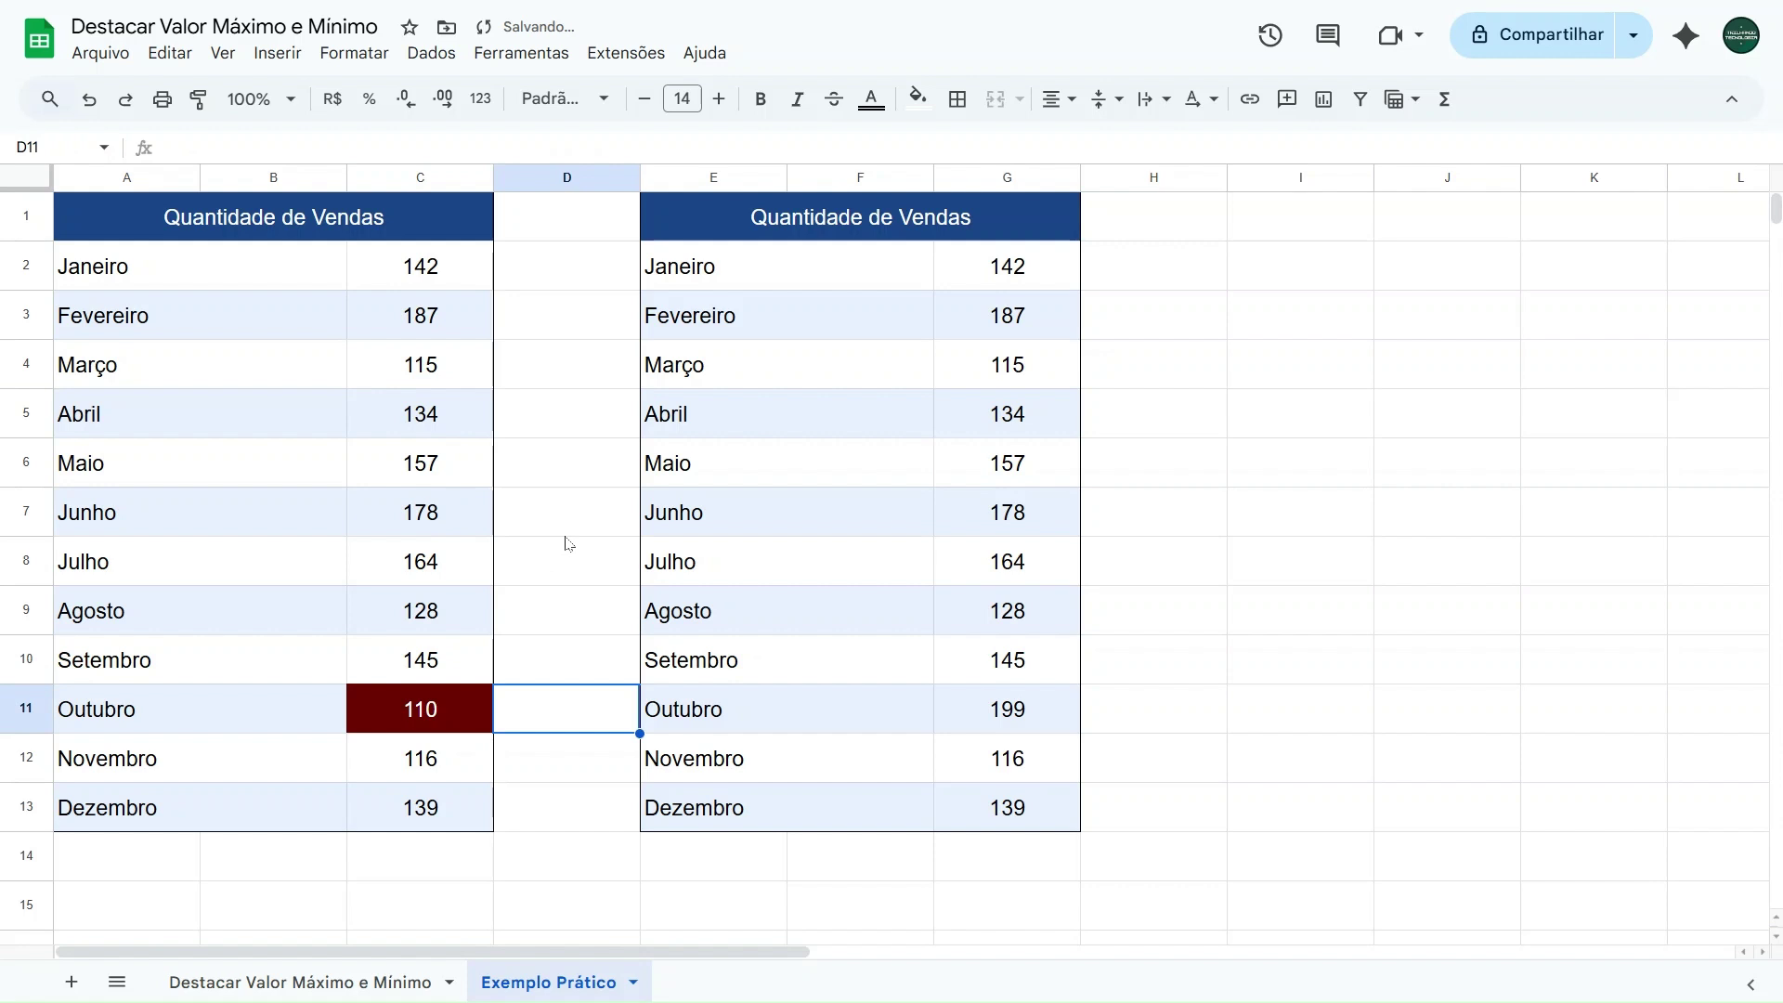
pyautogui.click(435, 723)
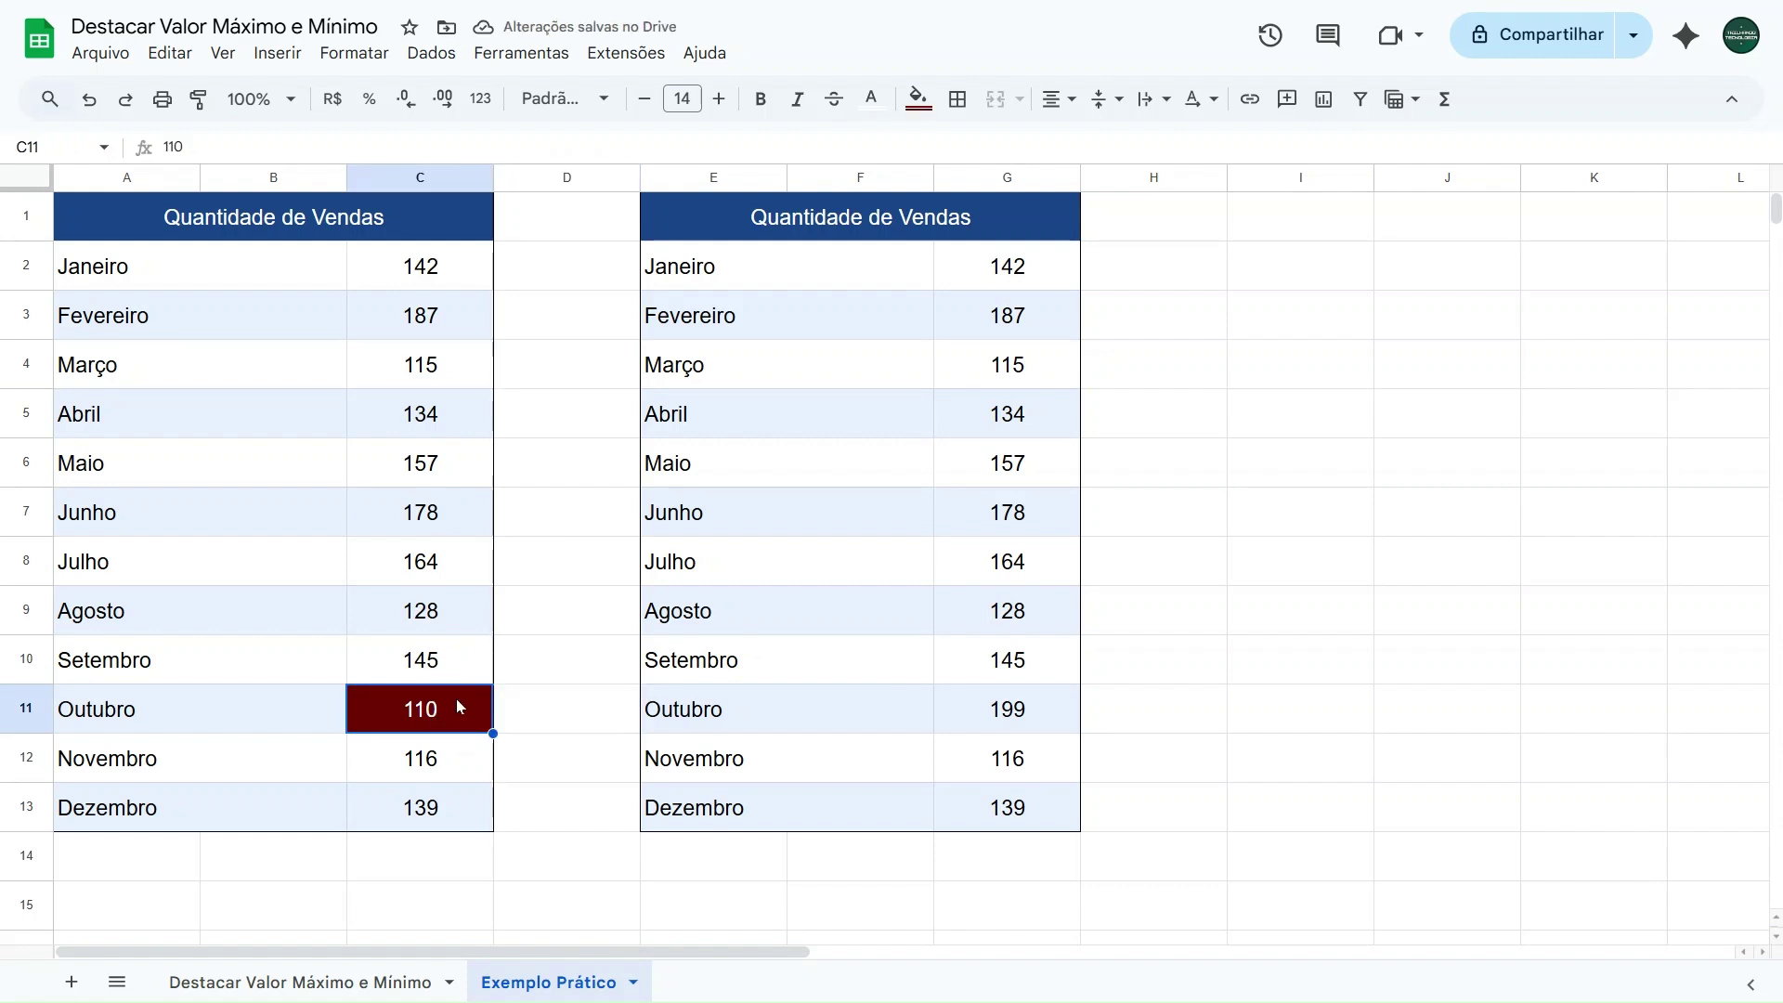
pyautogui.hotkey('ctrl', 'z')
# Step: Select the sales values in C2:C13 and add another conditional formatting rule for them
pyautogui.click(511, 277)
pyautogui.click(471, 270)
pyautogui.moveTo(470, 270); pyautogui.dragTo(439, 806)
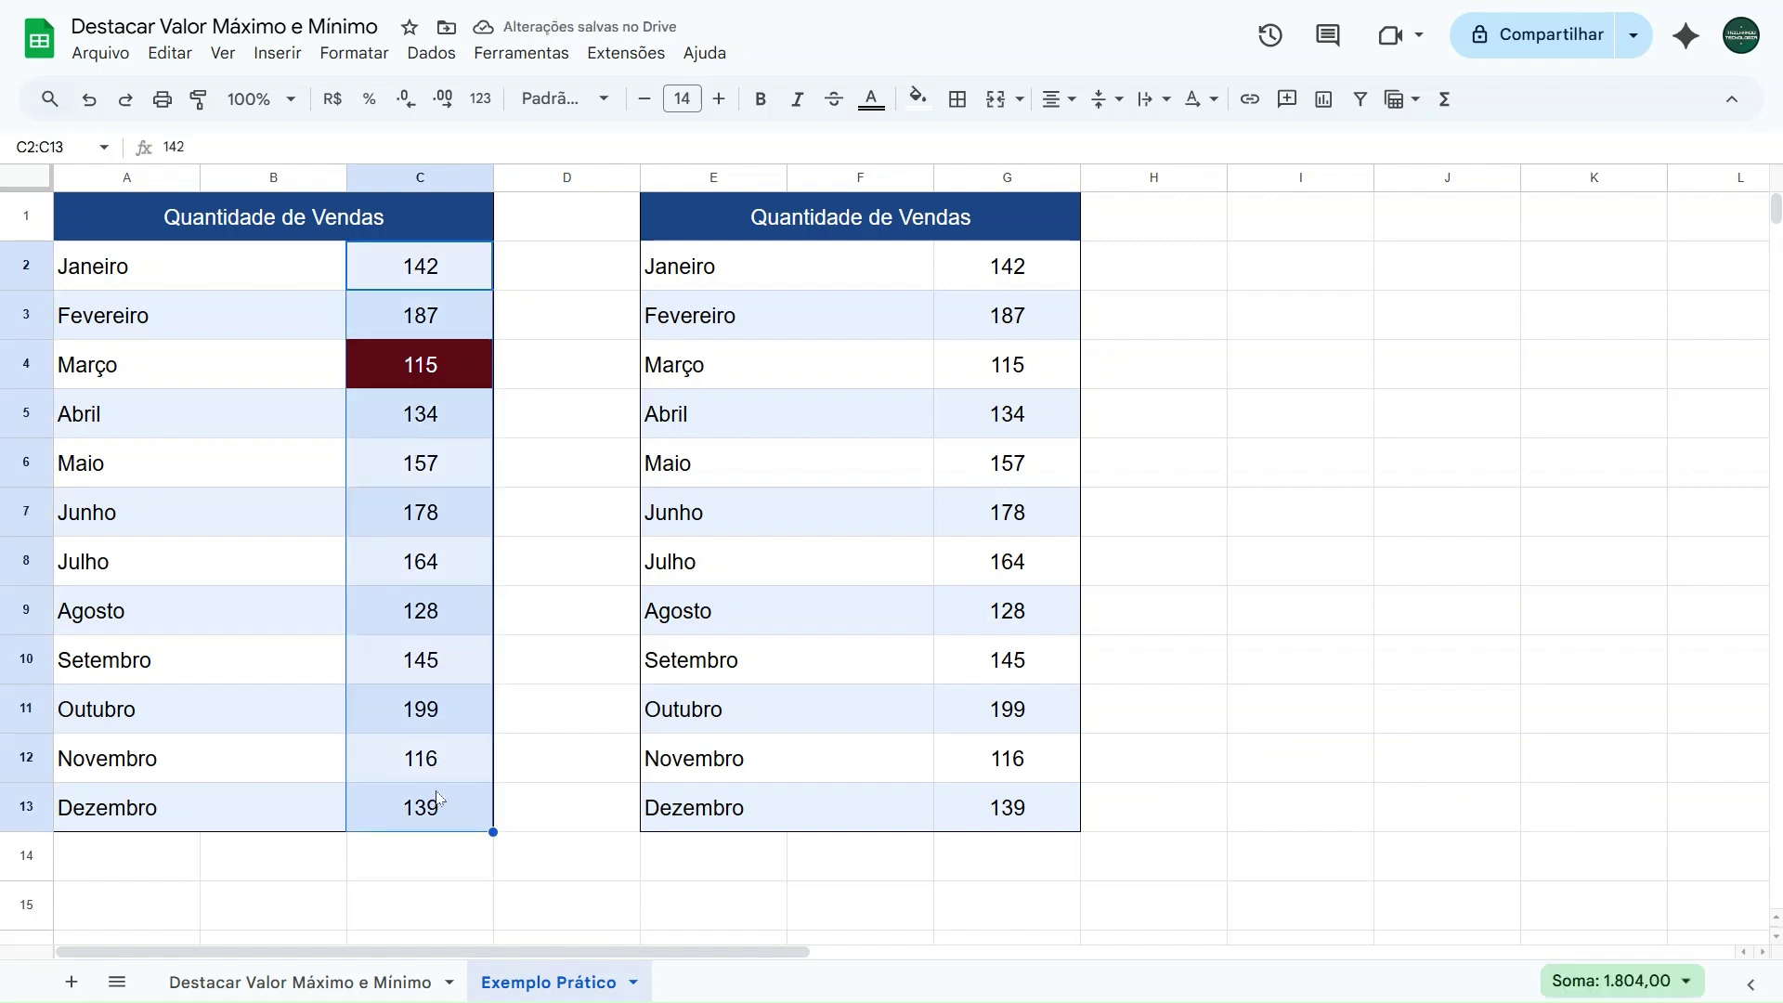
pyautogui.click(547, 279)
pyautogui.moveTo(449, 269); pyautogui.dragTo(433, 807)
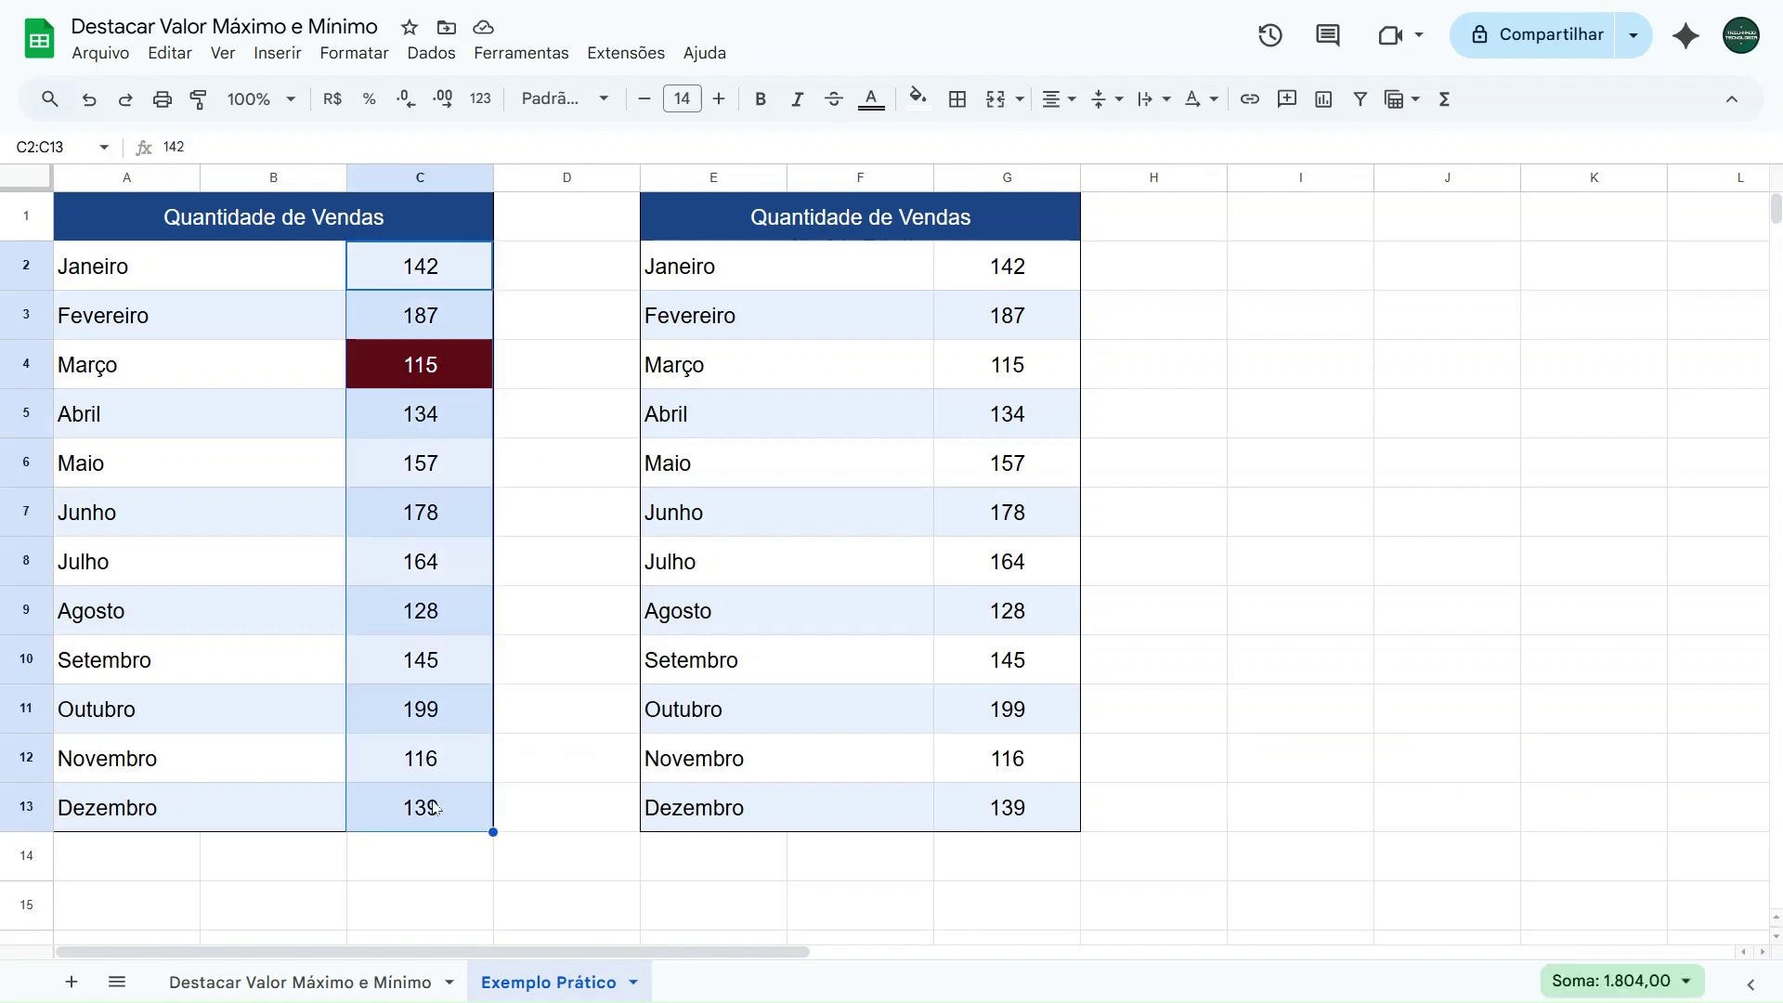
pyautogui.click(371, 56)
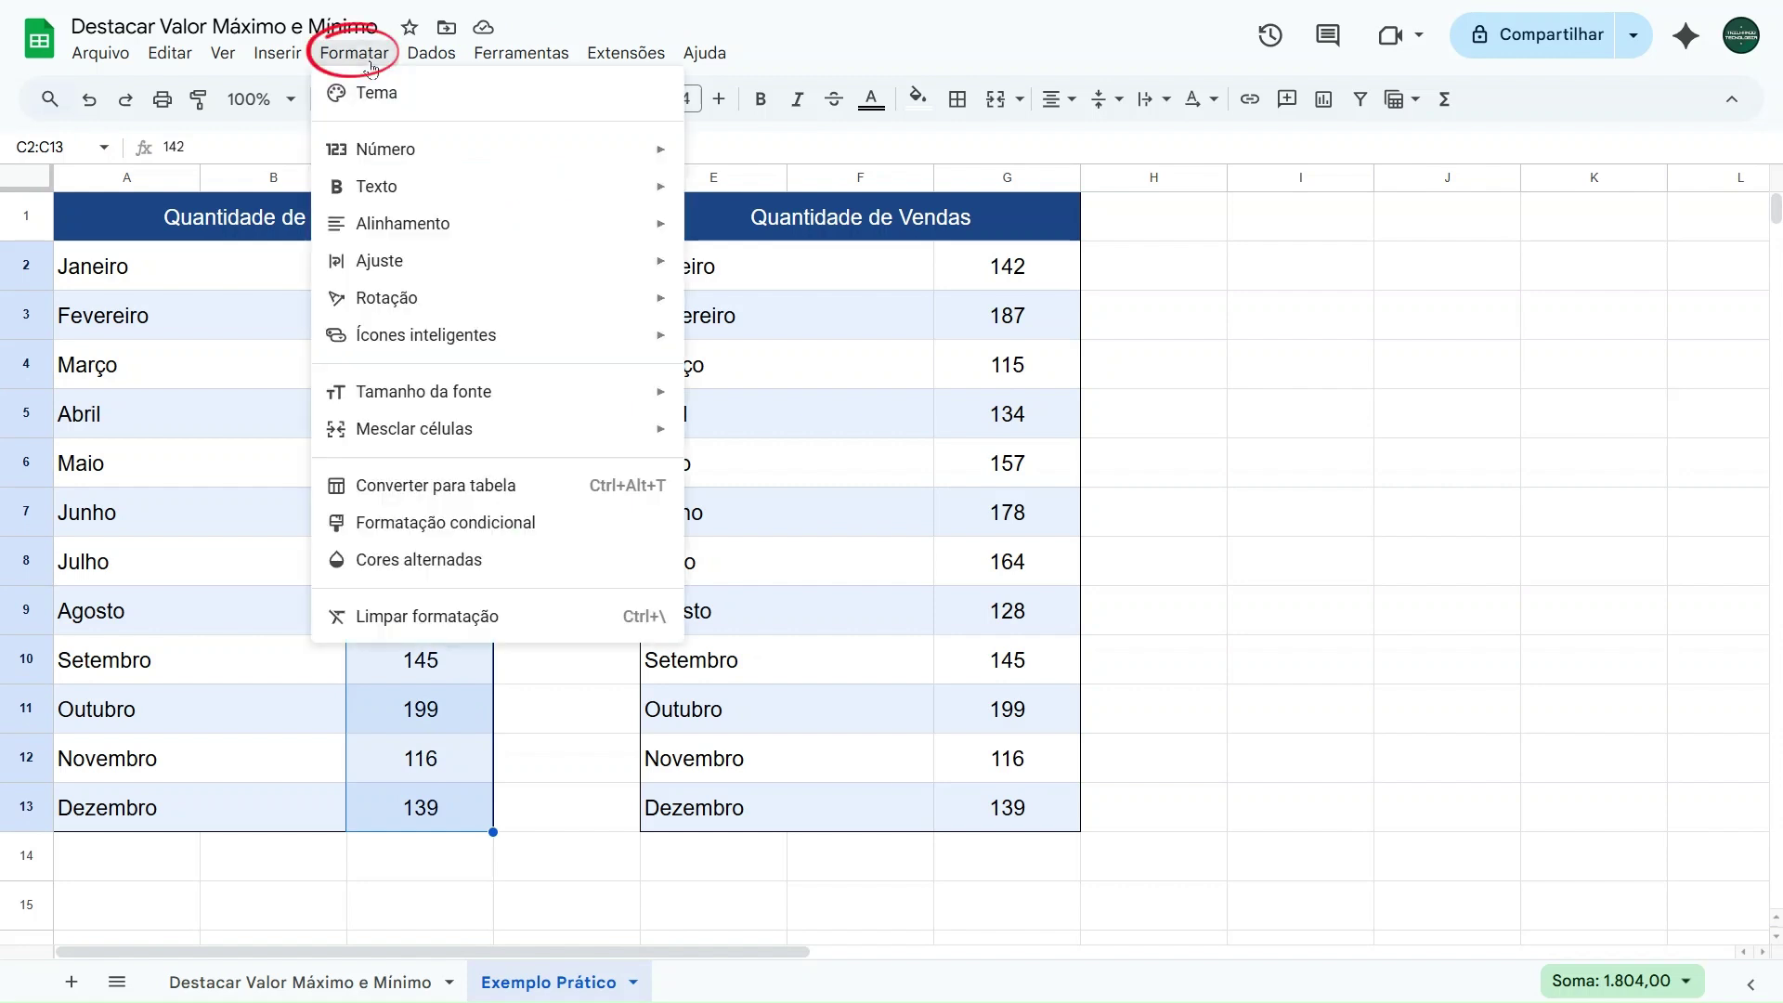
pyautogui.click(406, 523)
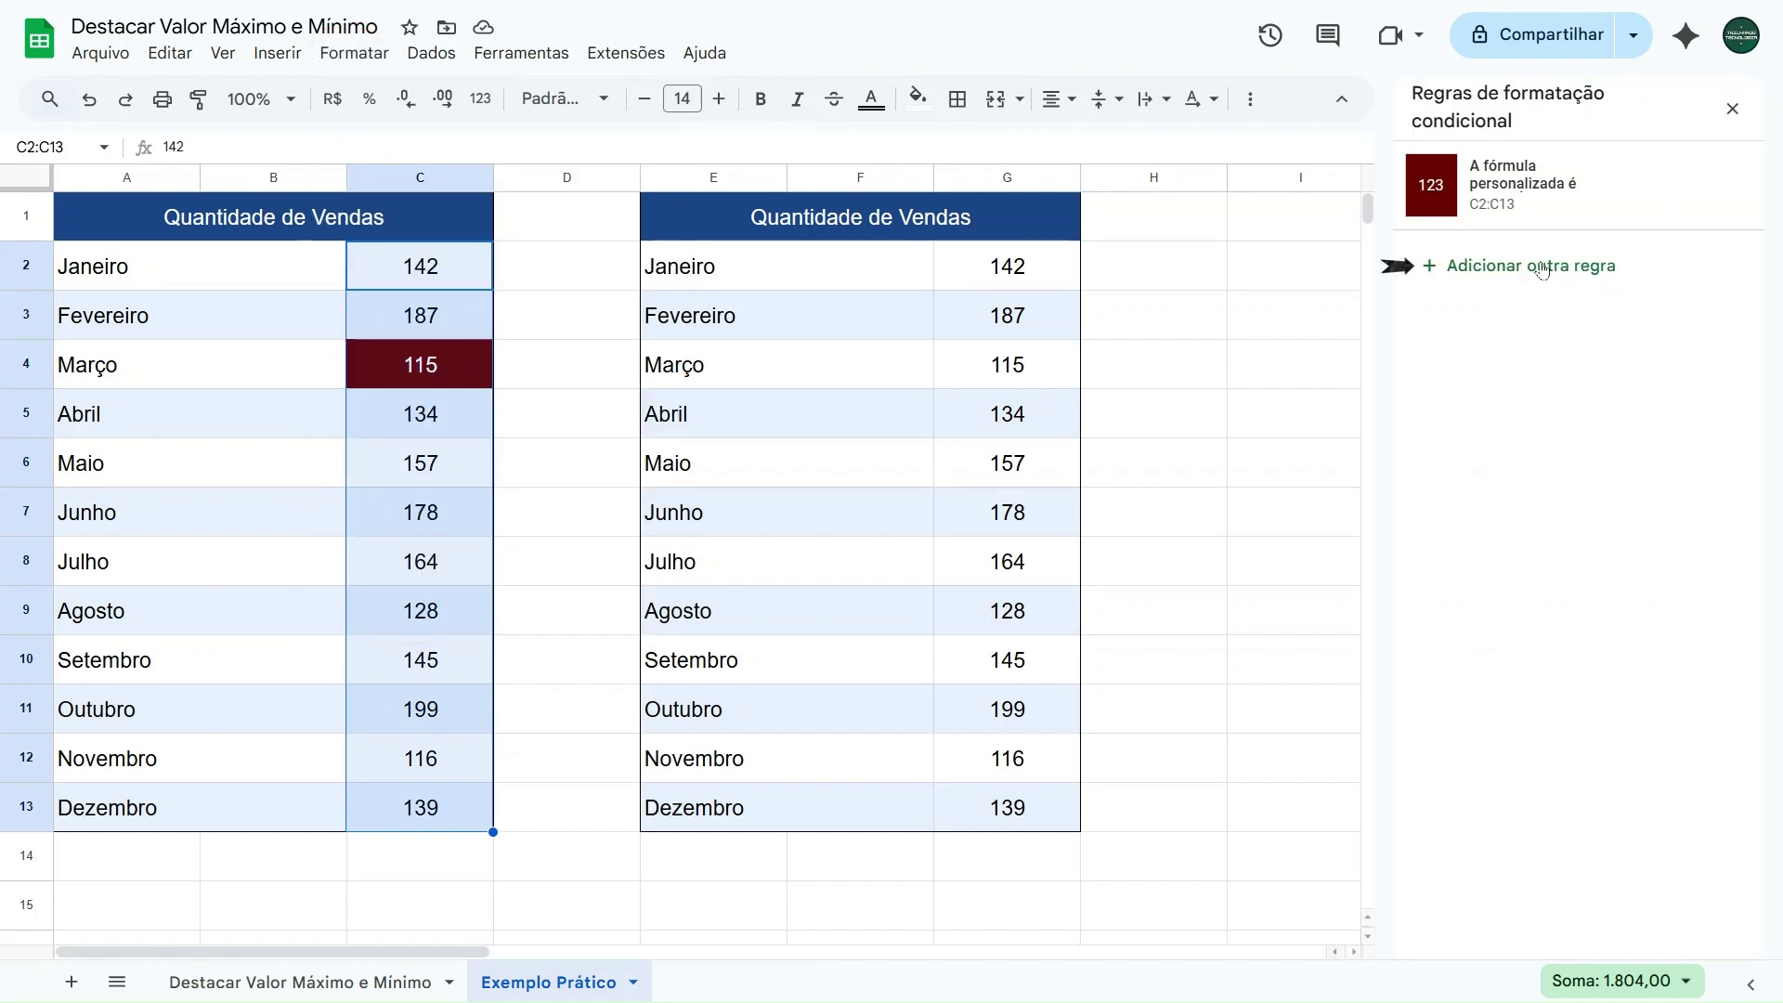
pyautogui.click(1541, 268)
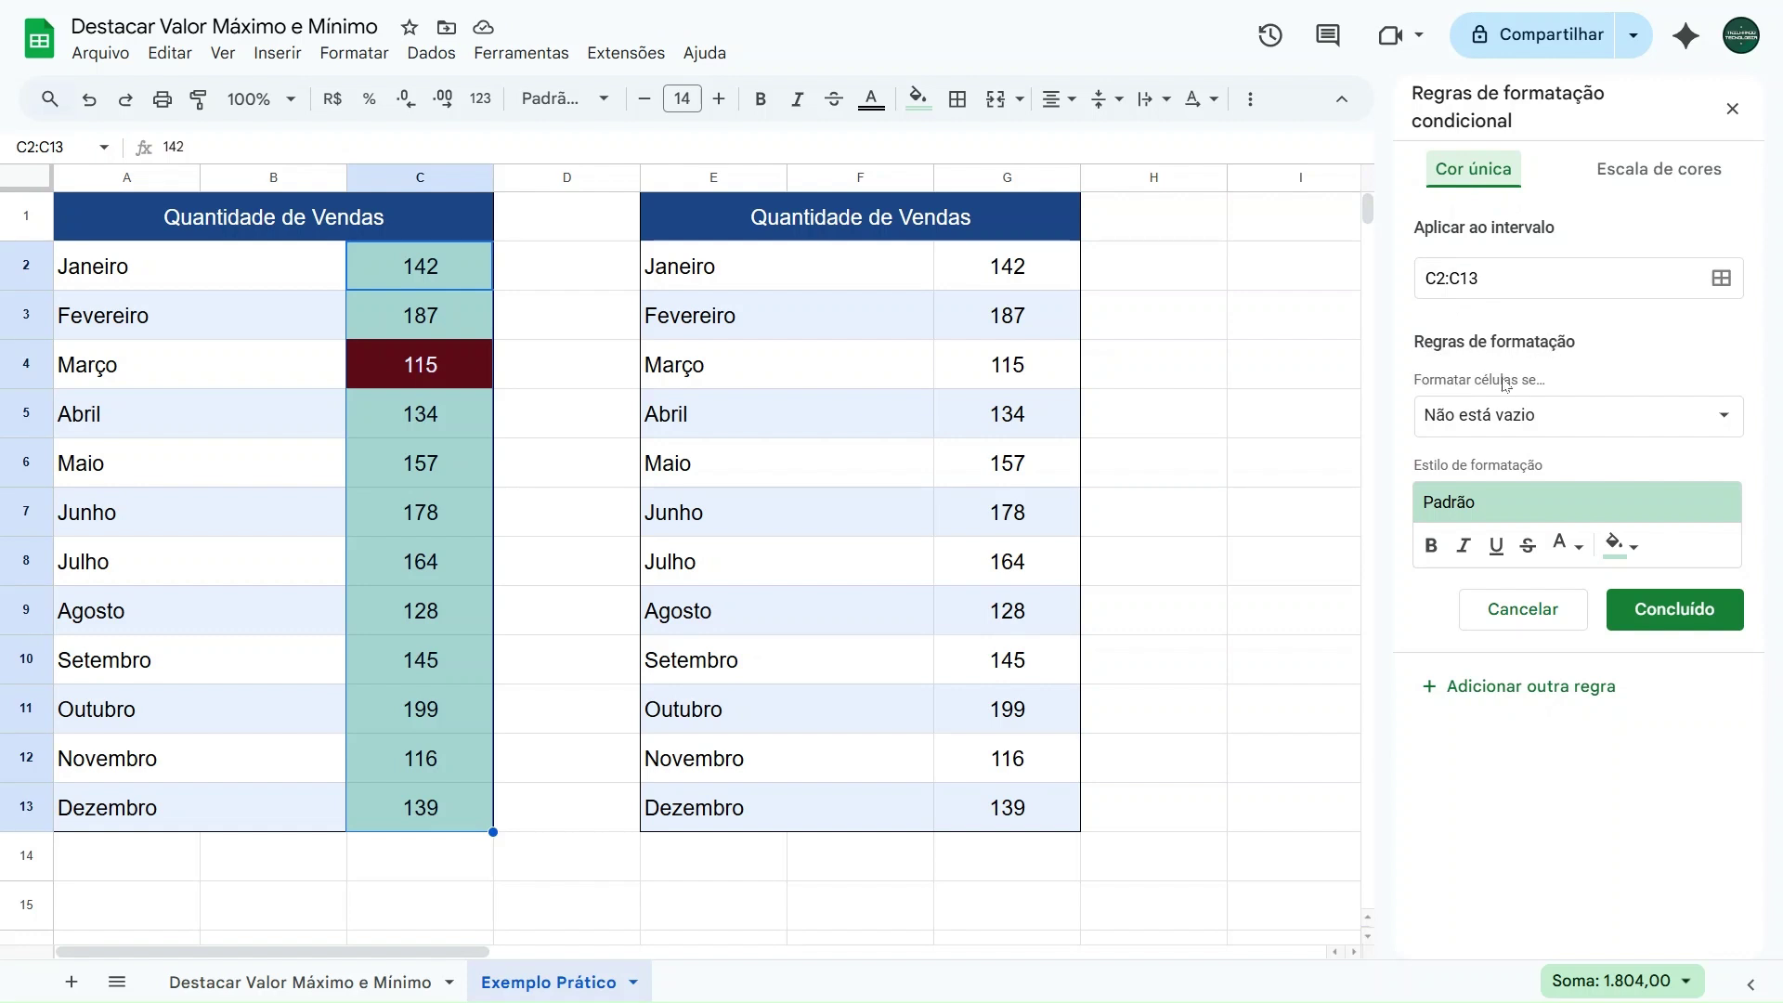
# Step: Set the second rule's condition to a custom formula and enter =C2=MÁXIMO(C2:C13)
pyautogui.click(1544, 427)
pyautogui.scroll(-2, 1537, 603)
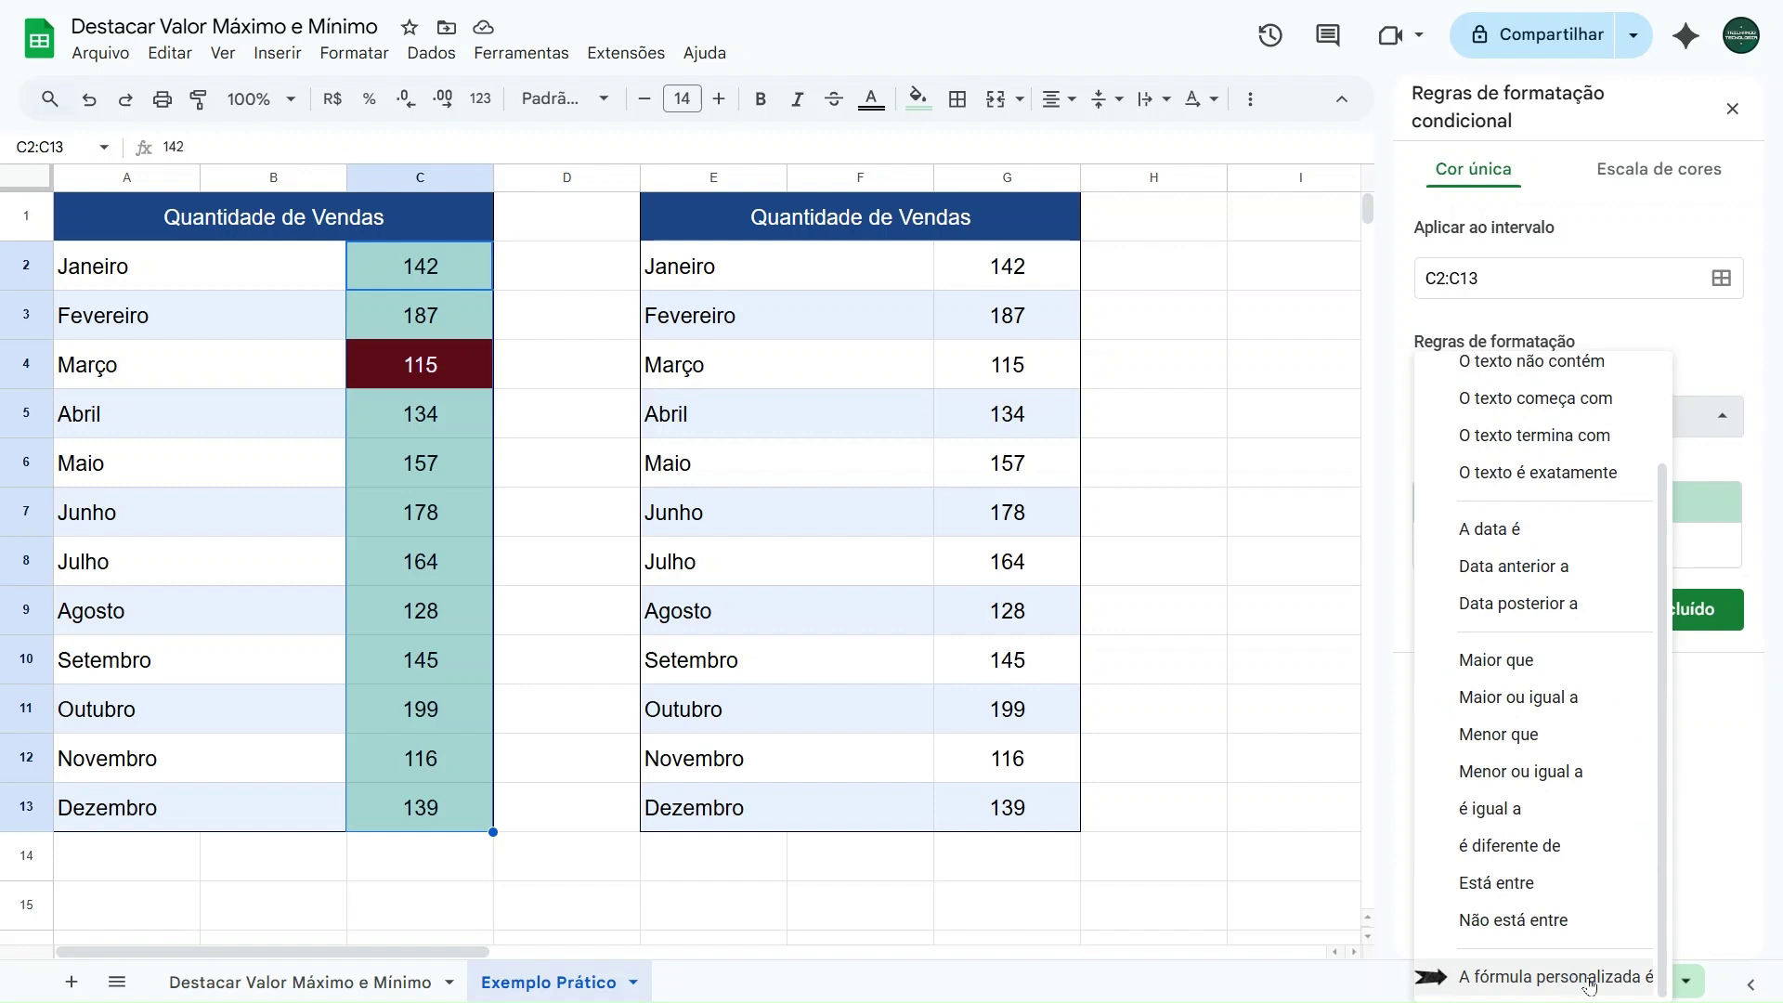
pyautogui.click(1589, 977)
pyautogui.click(1506, 470)
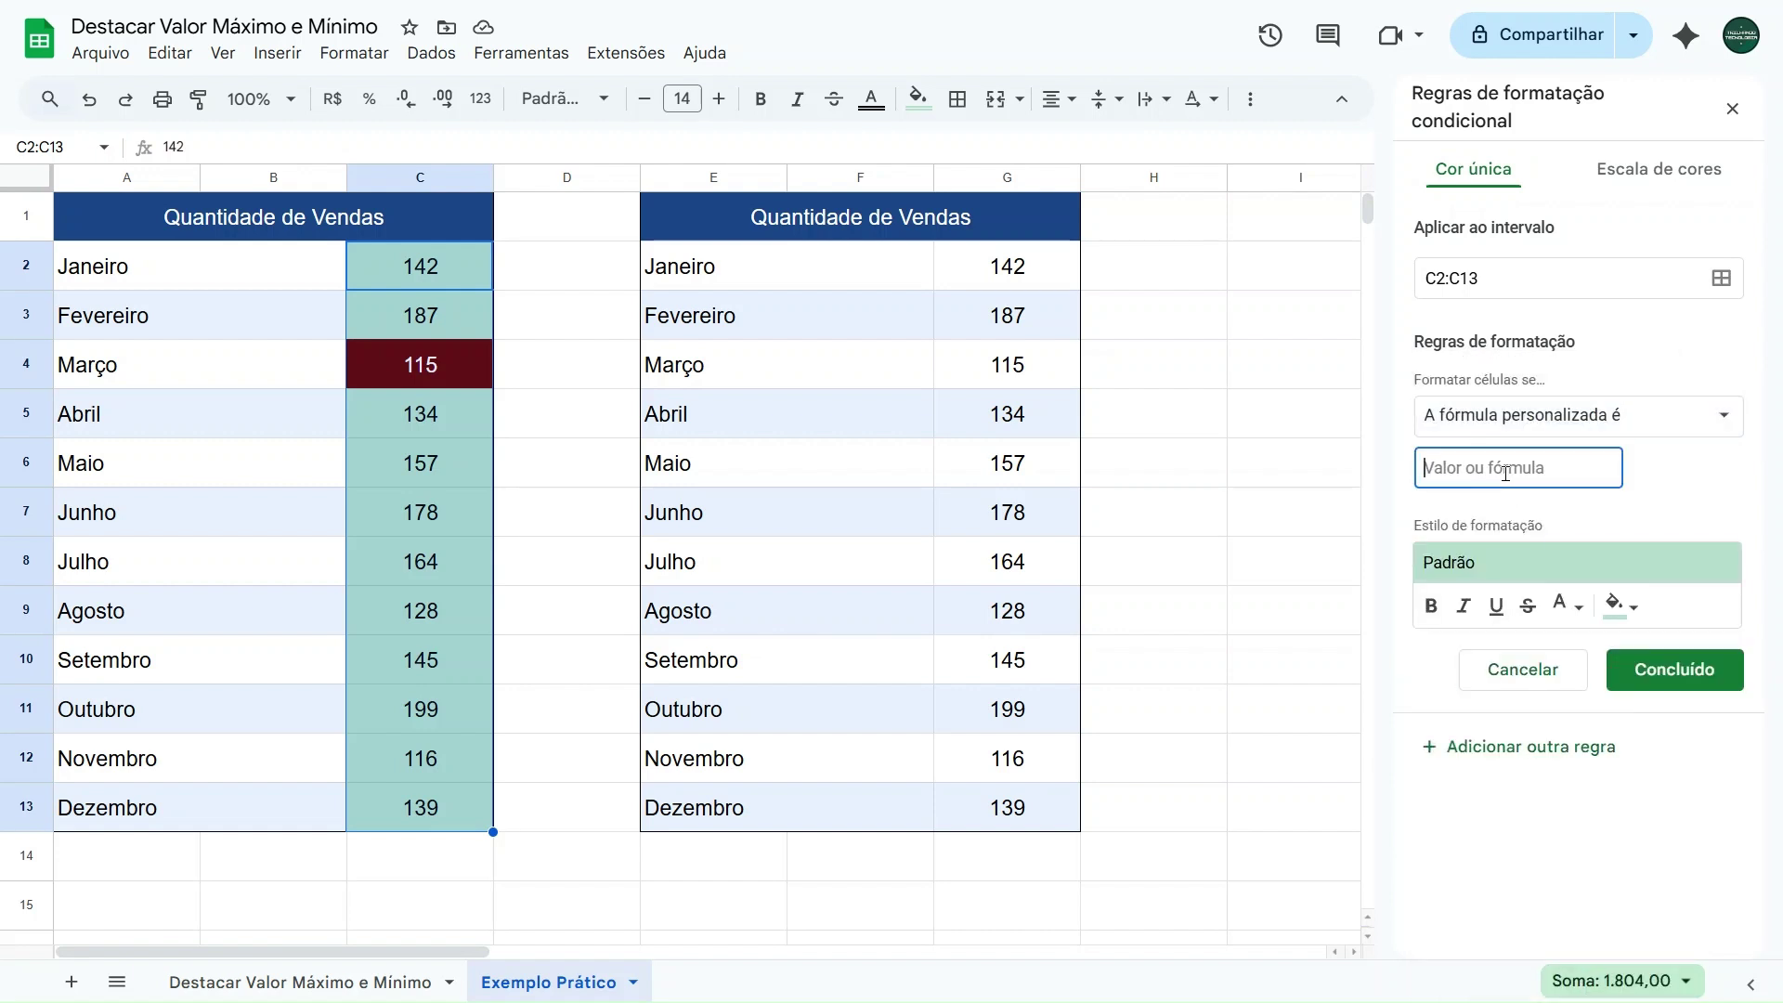
pyautogui.write('=')
pyautogui.write('ÁXIMO')
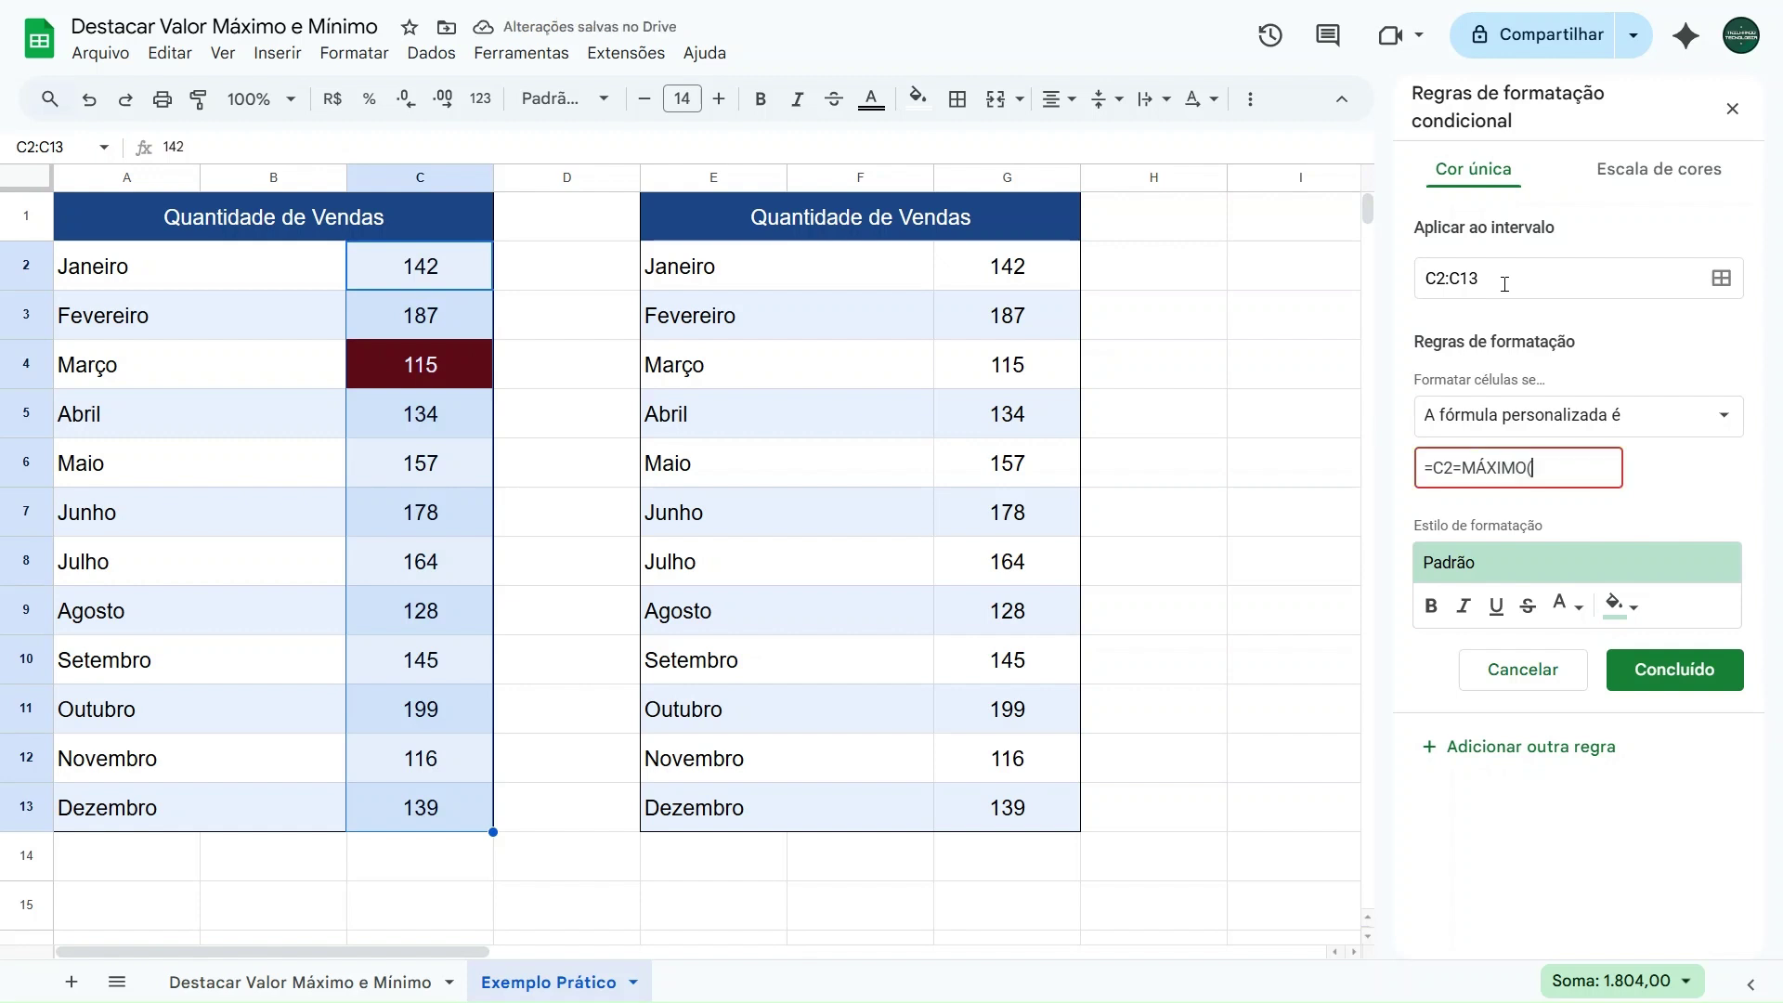
pyautogui.write('(C2:C13')
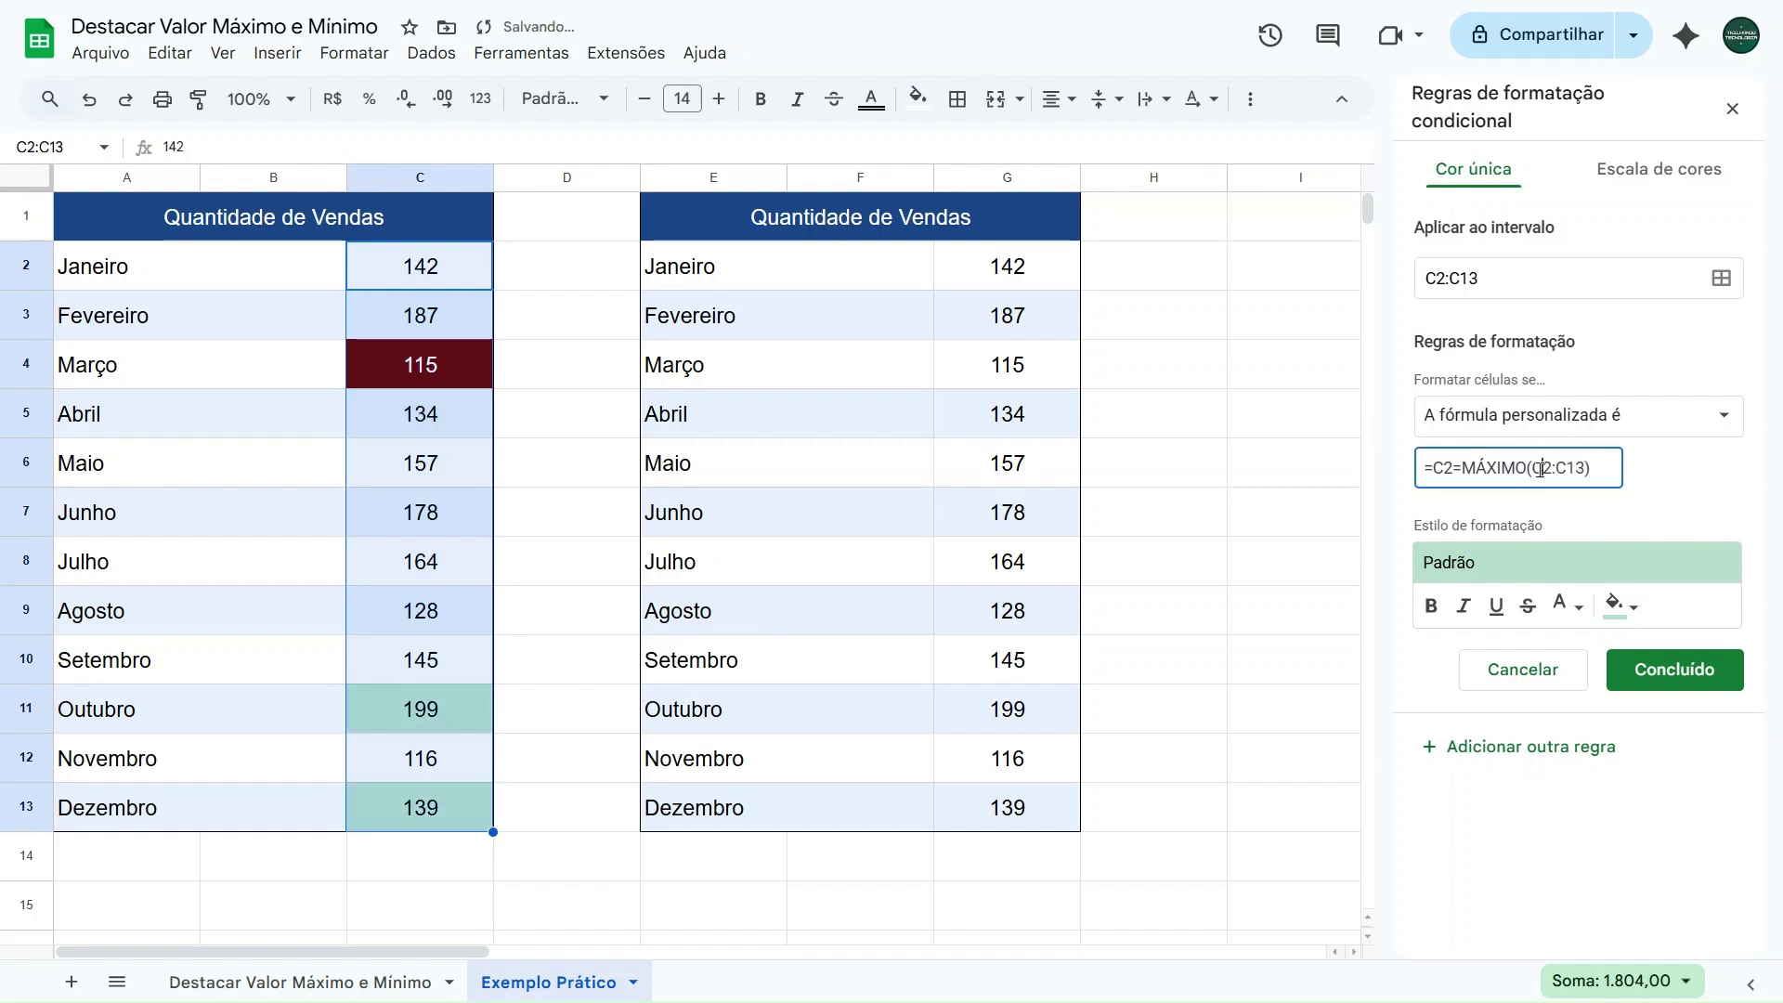
# Step: Make the range in the rule's MÁXIMO formula absolute, giving =C2=MÁXIMO($C$2:$C$13)
pyautogui.moveTo(1532, 468); pyautogui.dragTo(1584, 467)
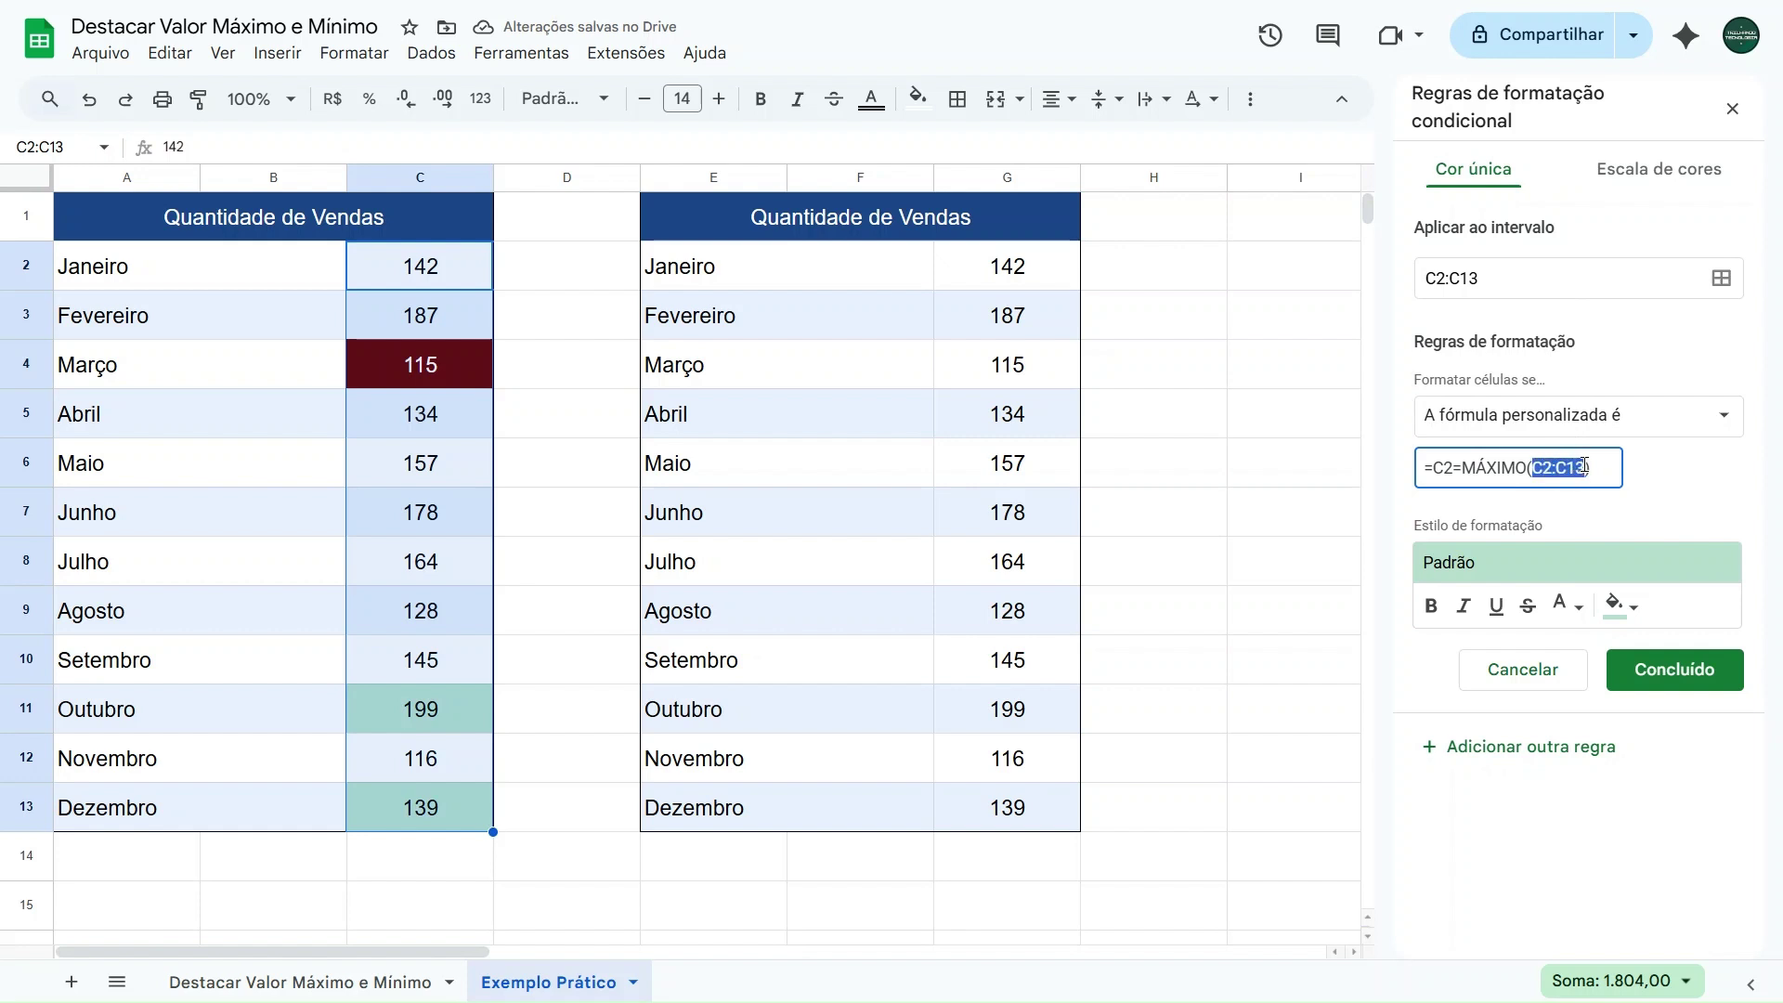
pyautogui.click(1536, 467)
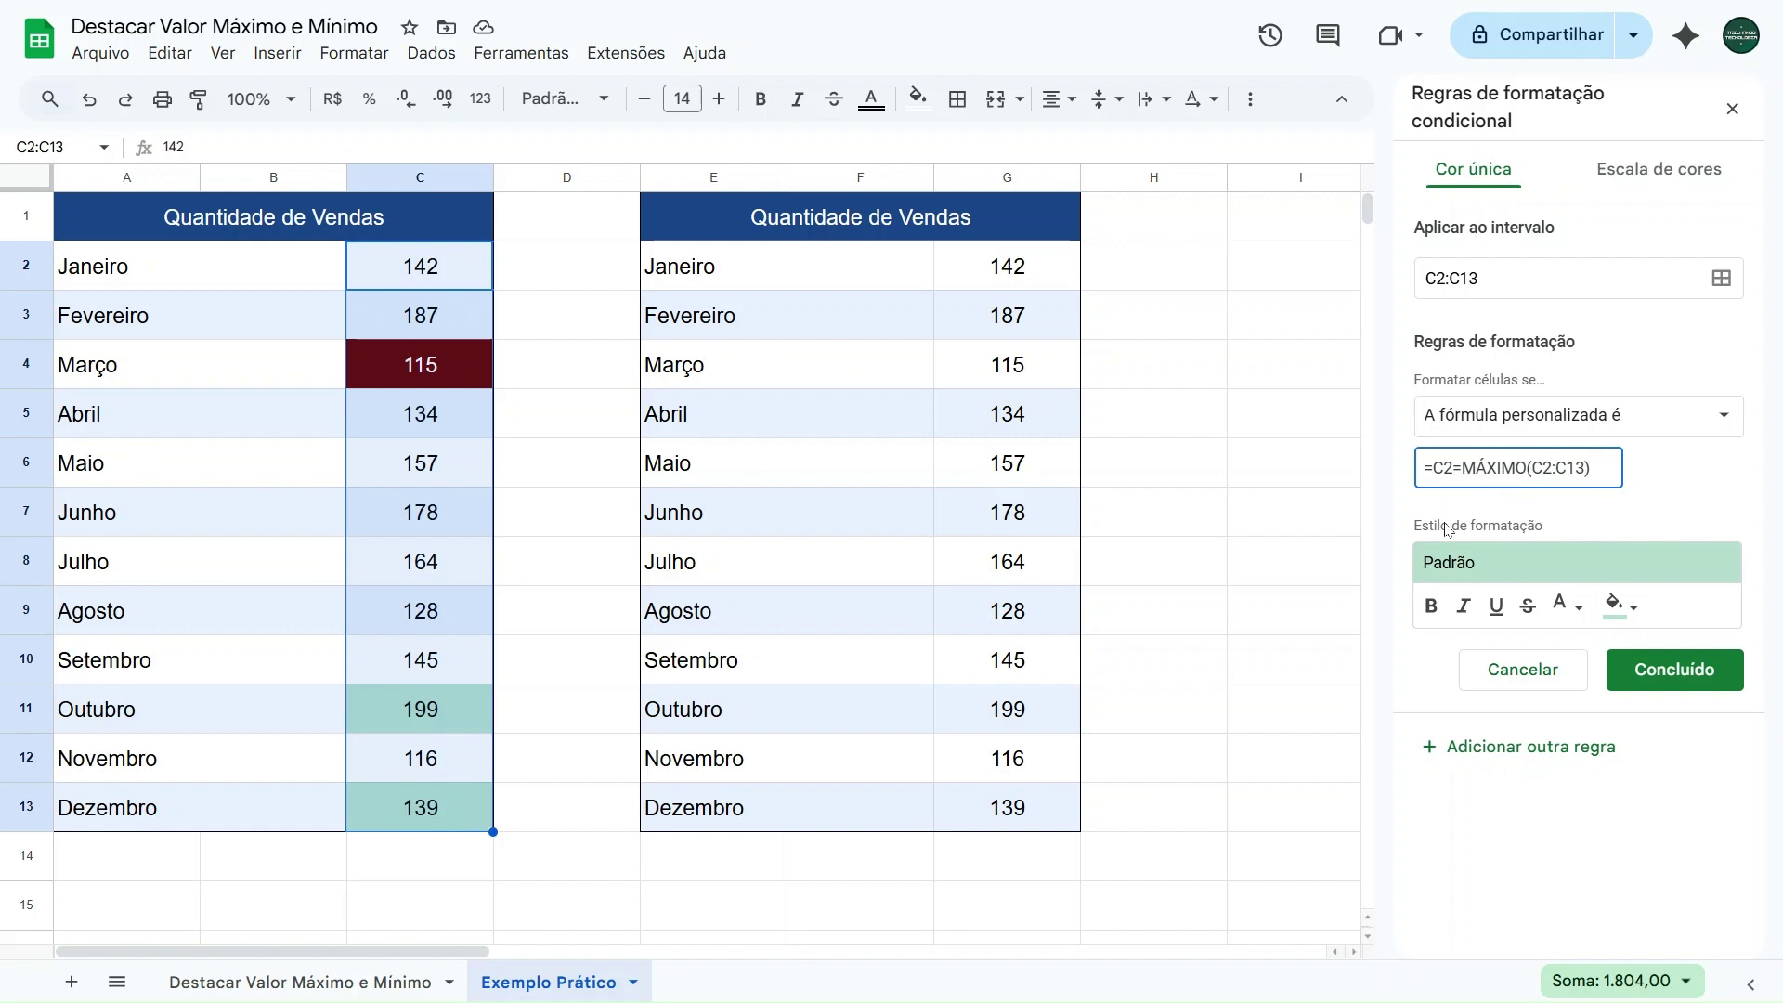
pyautogui.write('$C$')
pyautogui.press('Right')
pyautogui.press('Right')
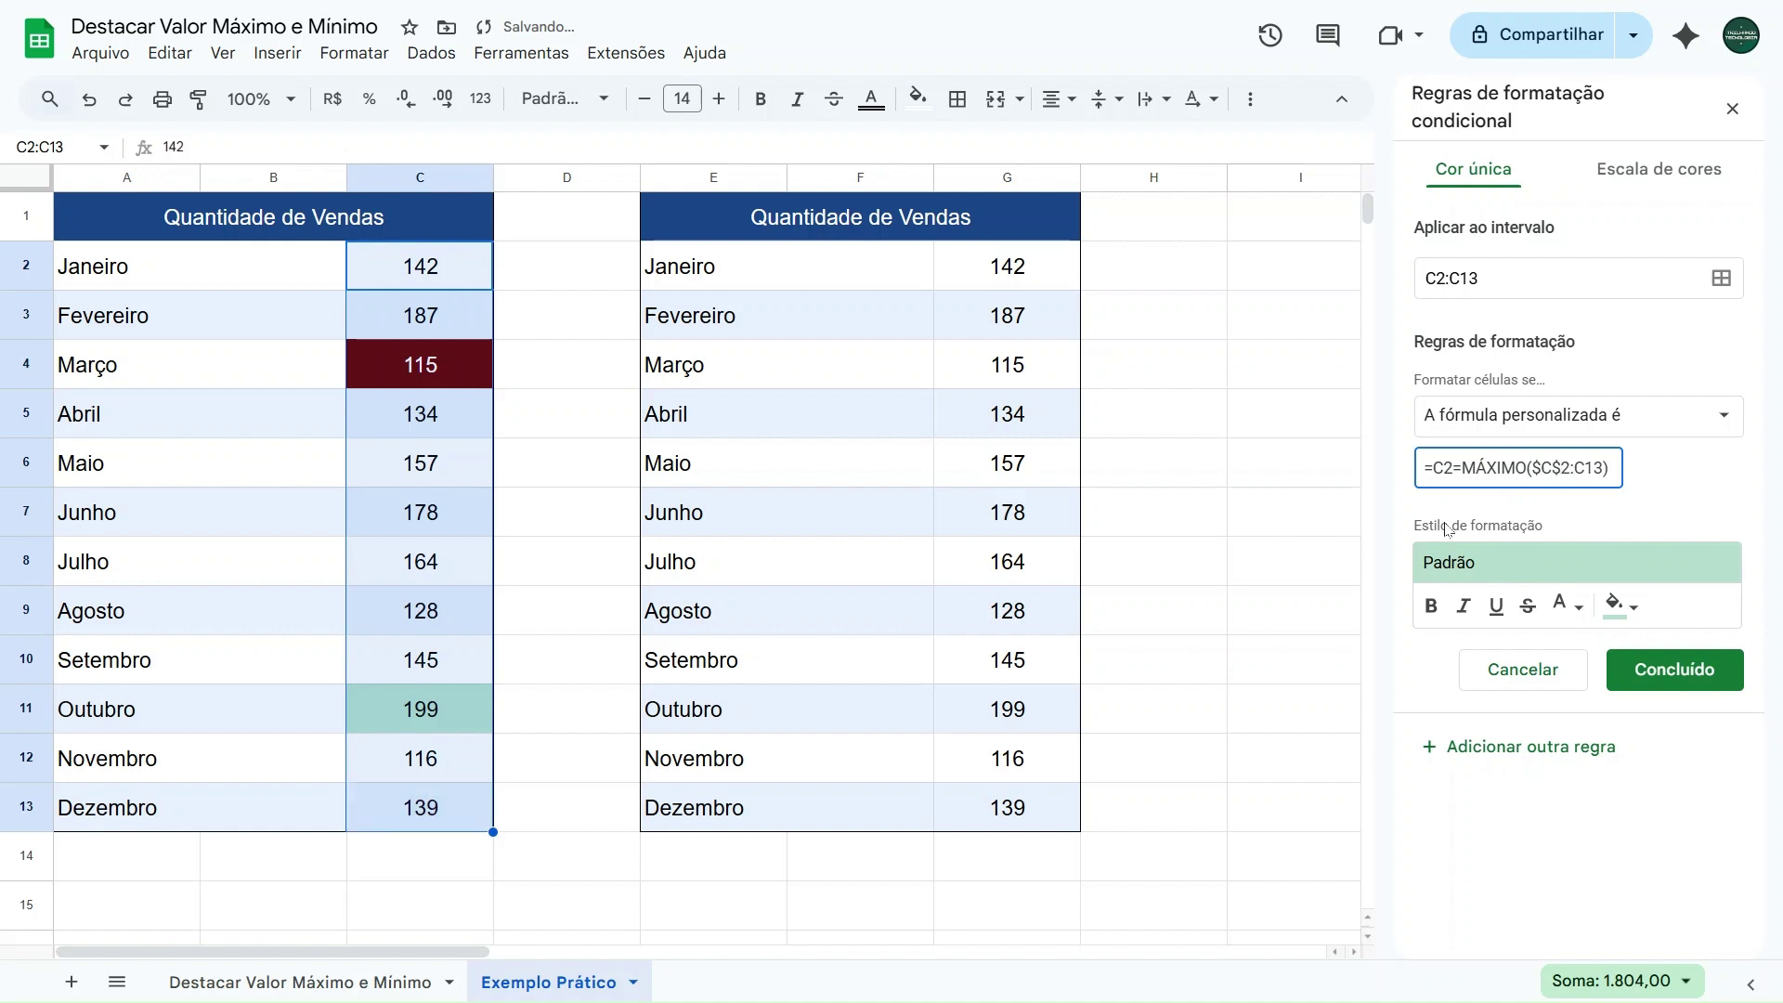
pyautogui.write('$')
pyautogui.press('Right')
pyautogui.write('$')
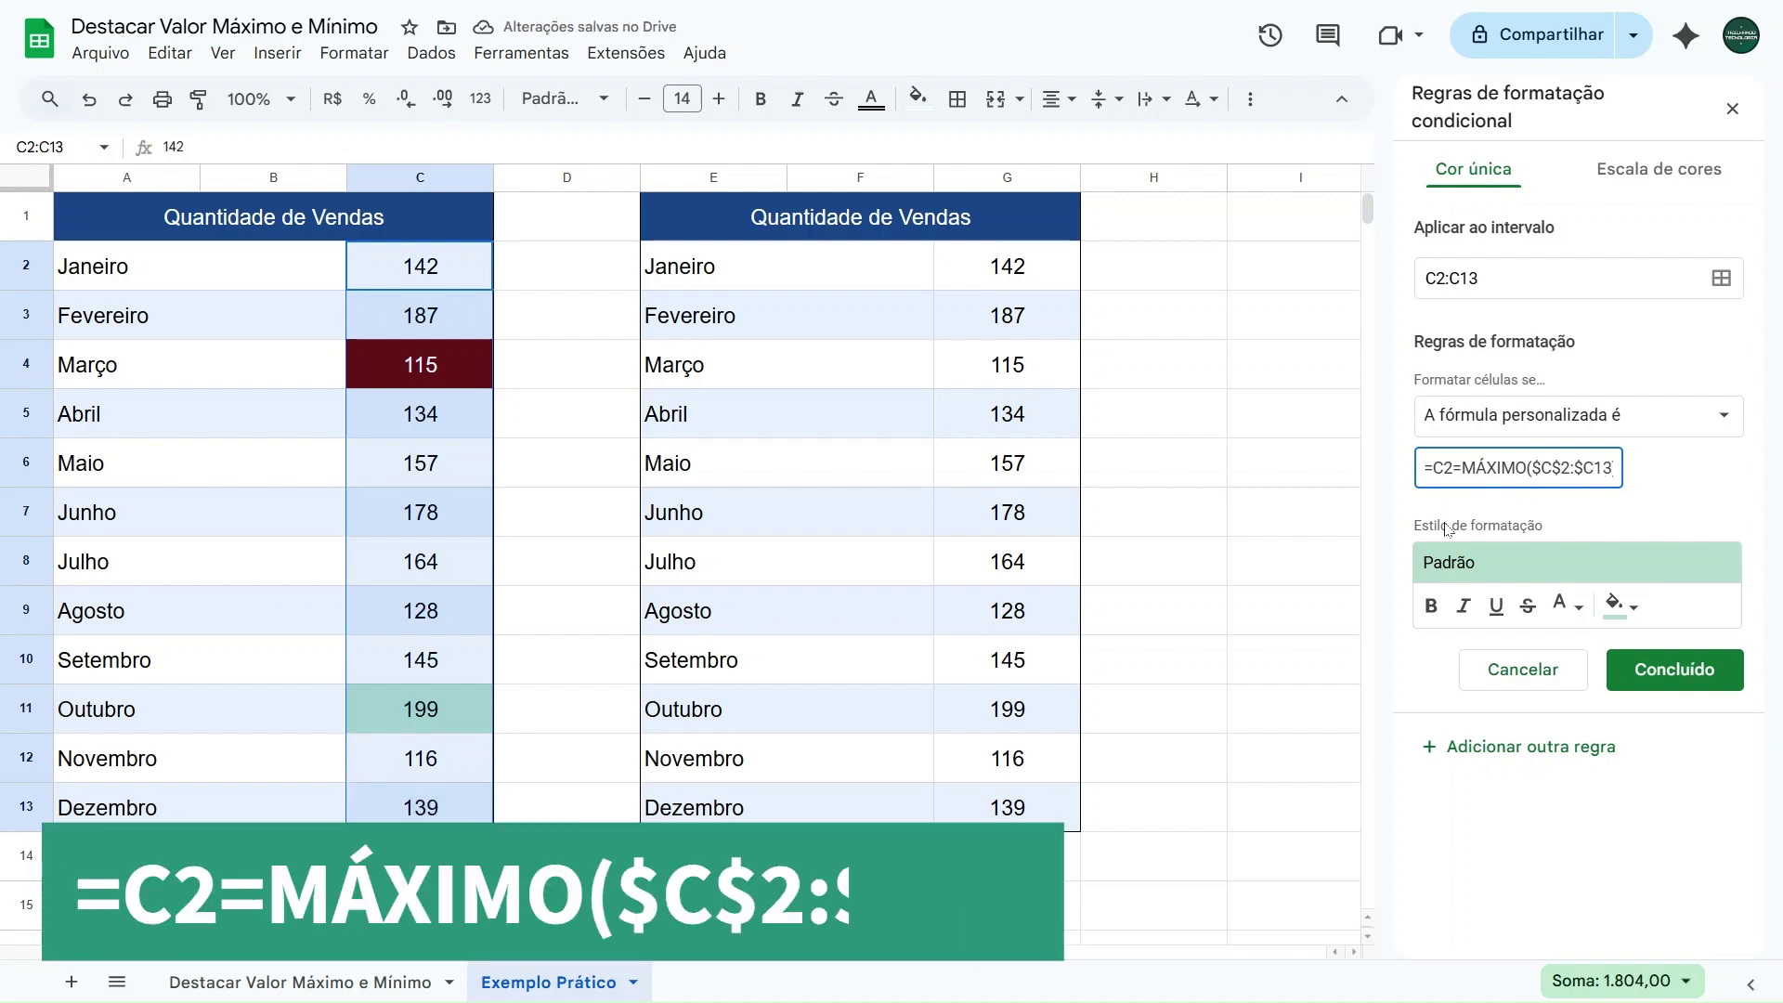
pyautogui.press('End')
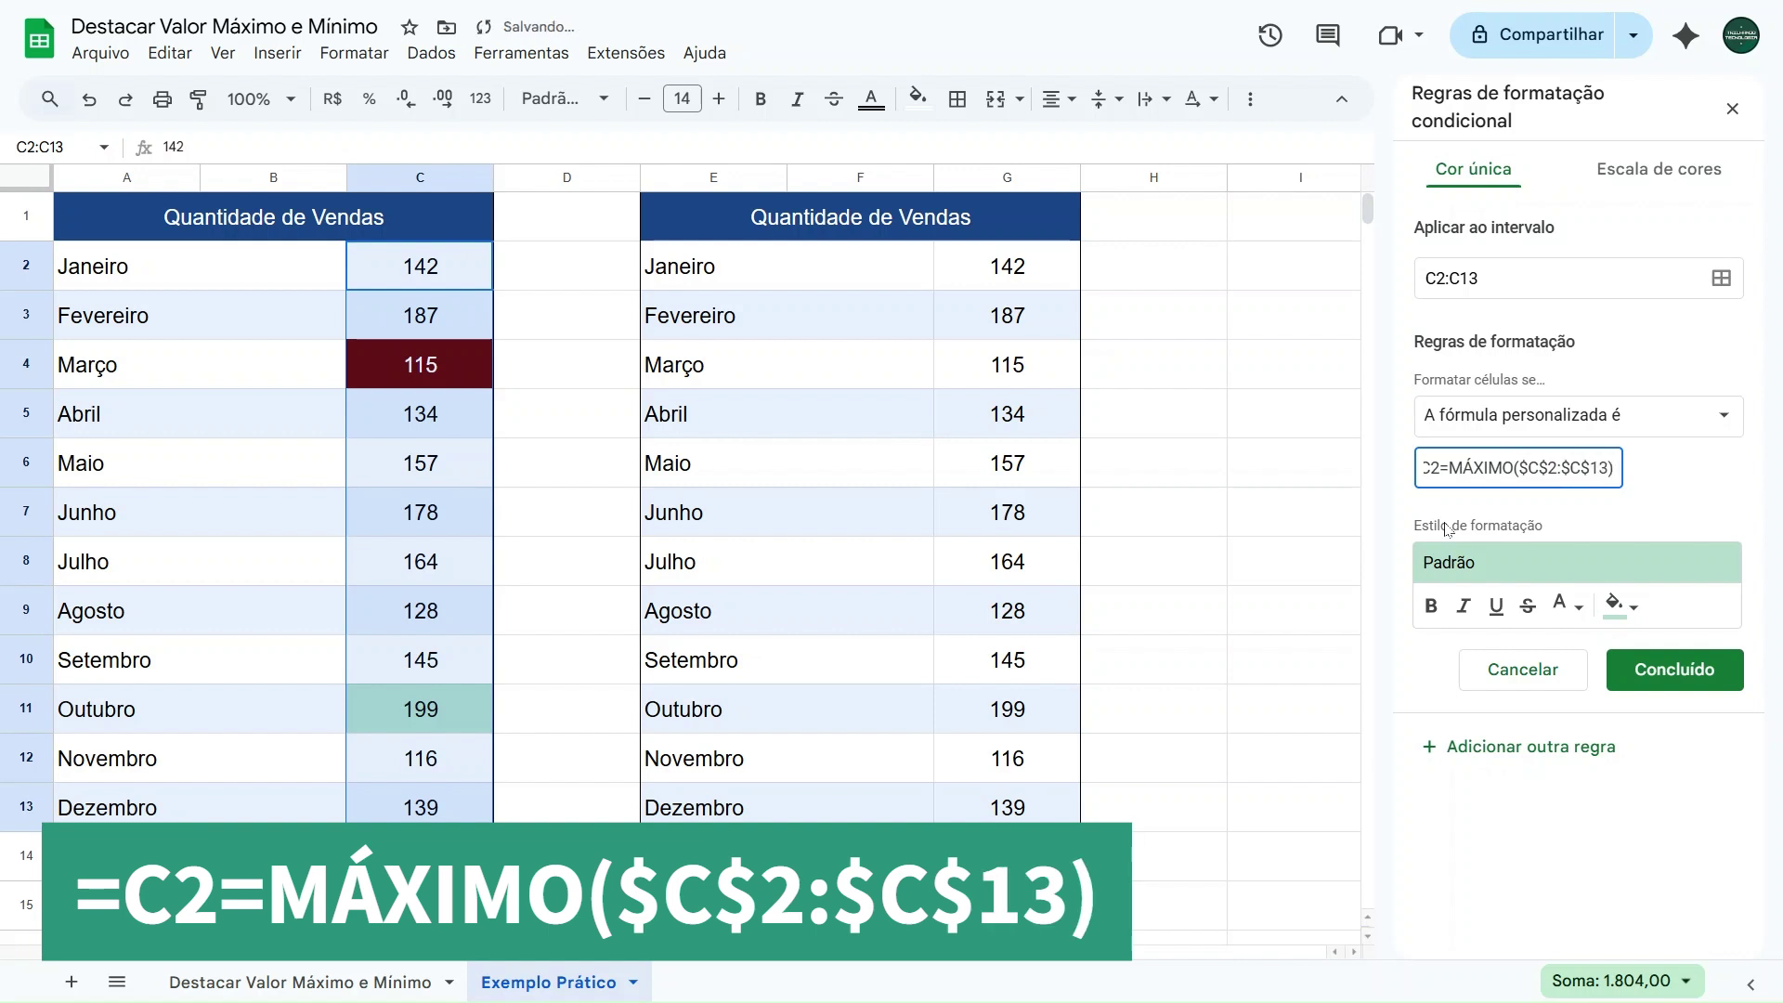
# Step: Give the MÁXIMO rule a dark green fill and white text, and save the rule
pyautogui.moveTo(1439, 470); pyautogui.dragTo(1649, 473)
pyautogui.click(1455, 471)
pyautogui.click(1648, 474)
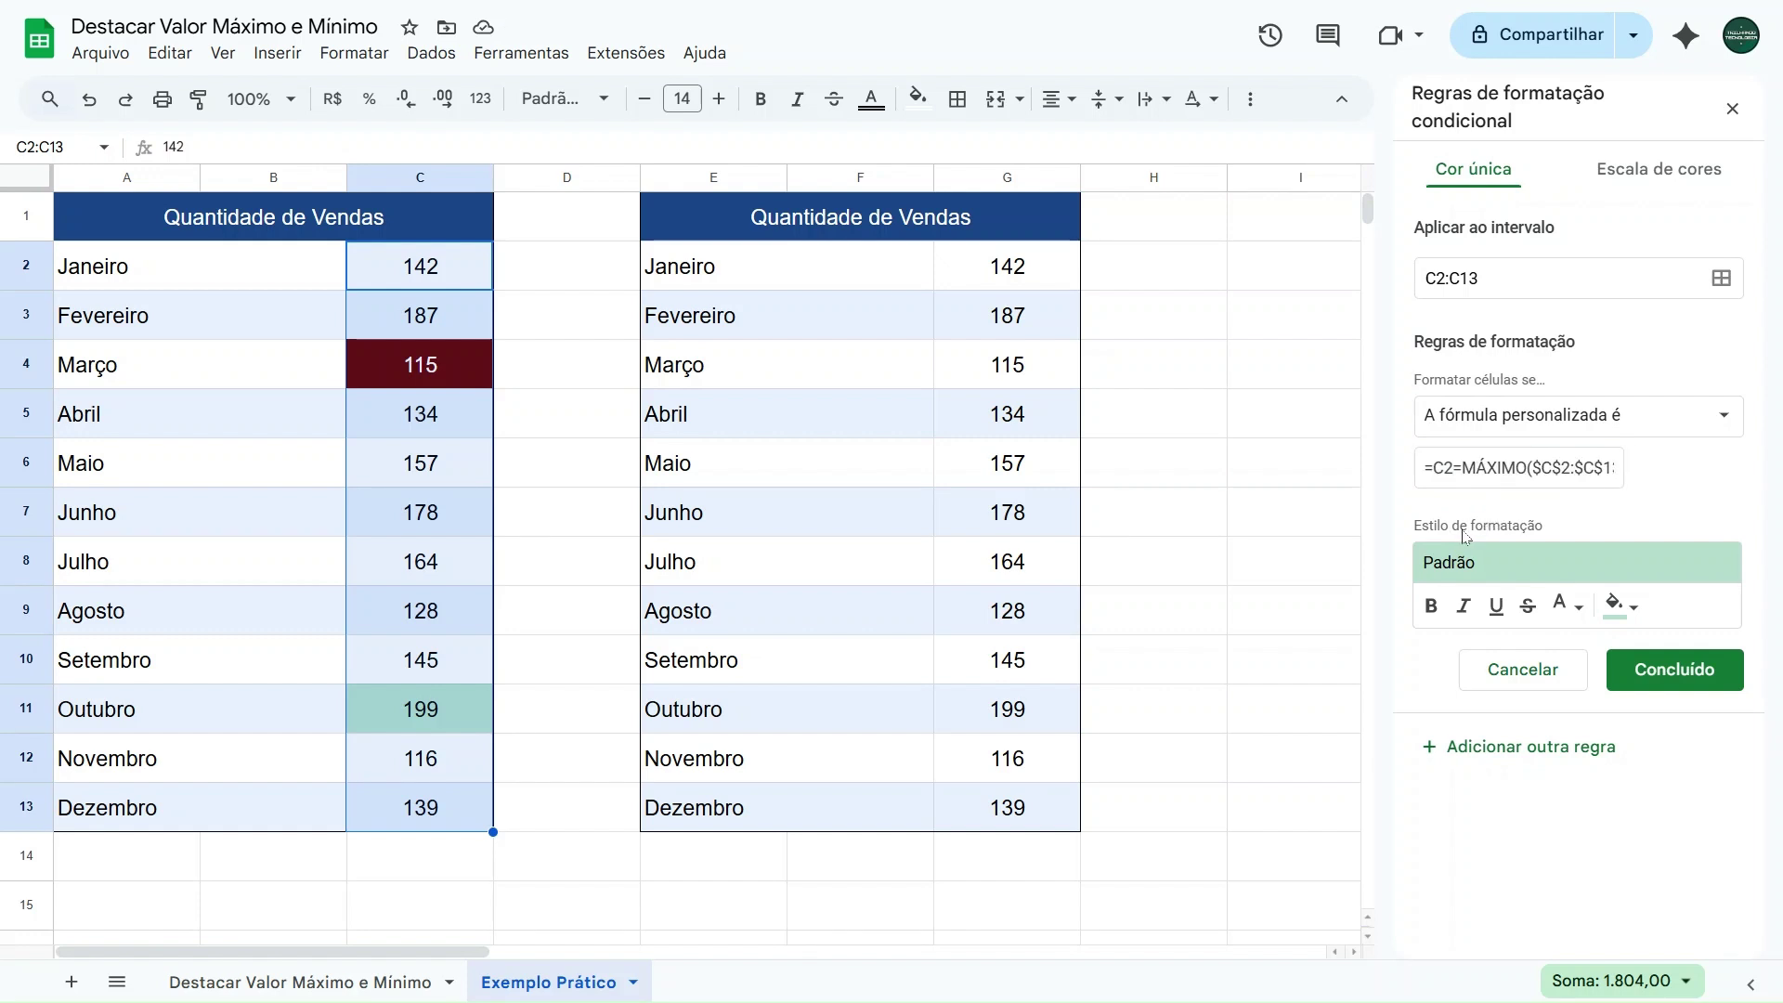
pyautogui.click(1616, 606)
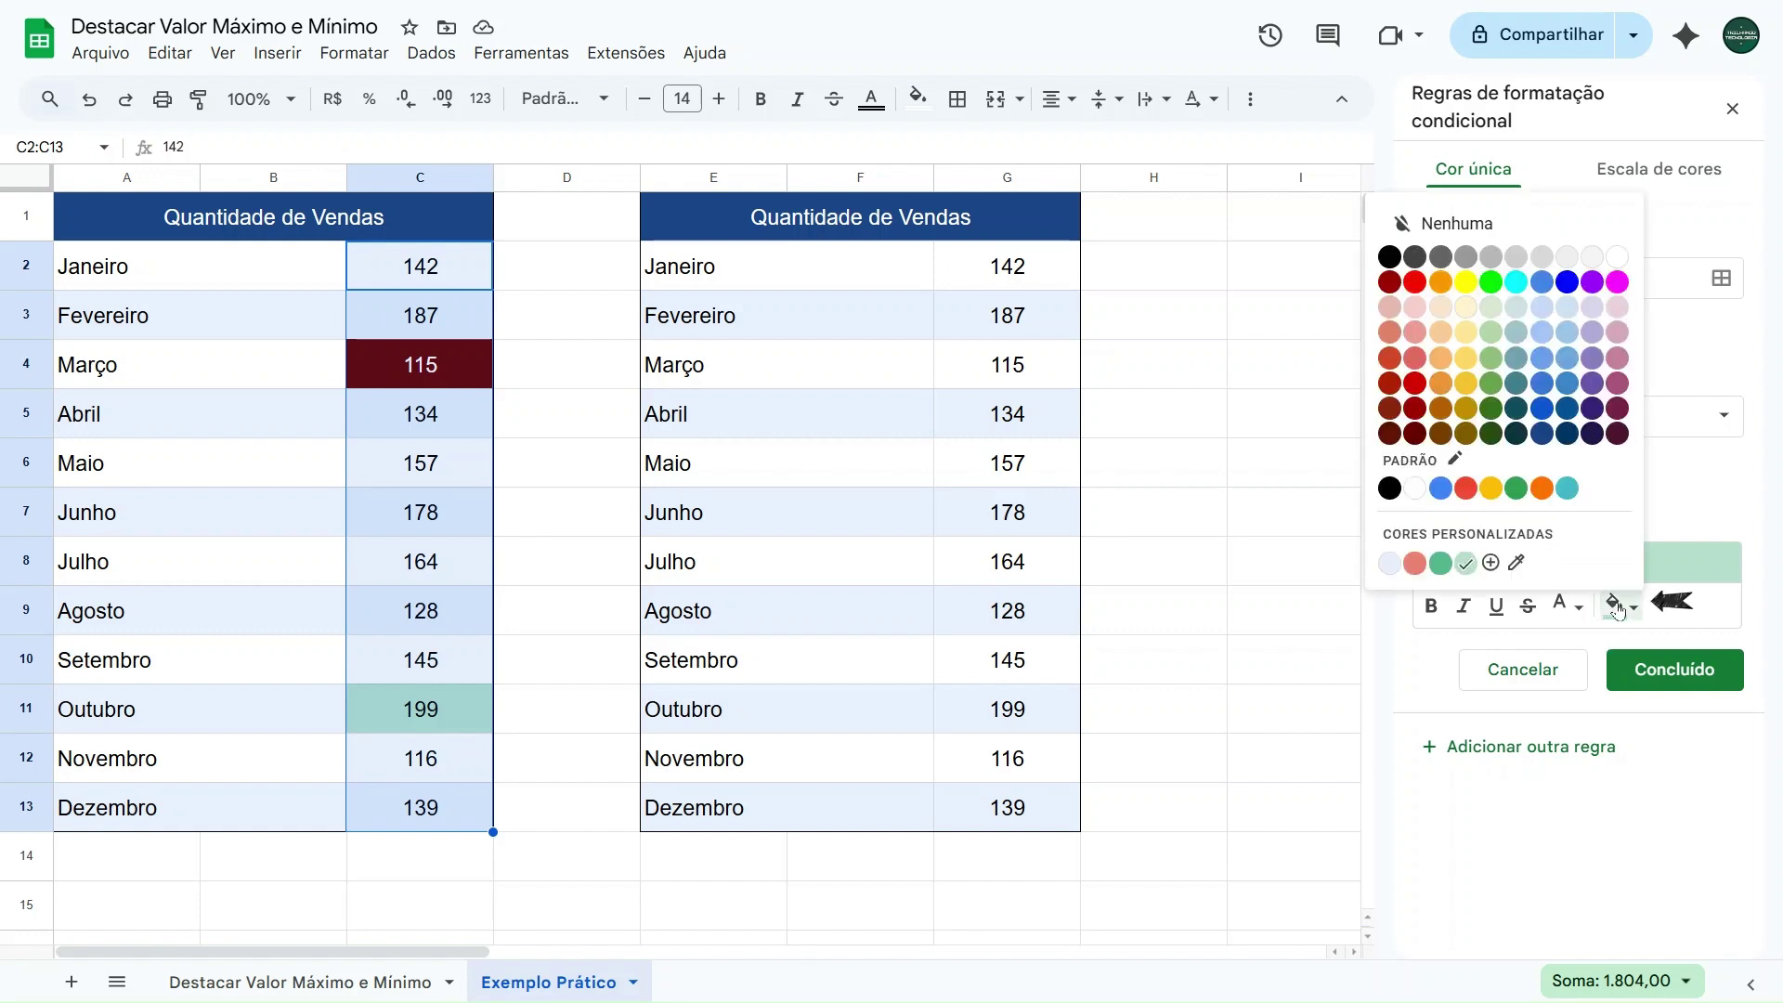
pyautogui.click(1490, 433)
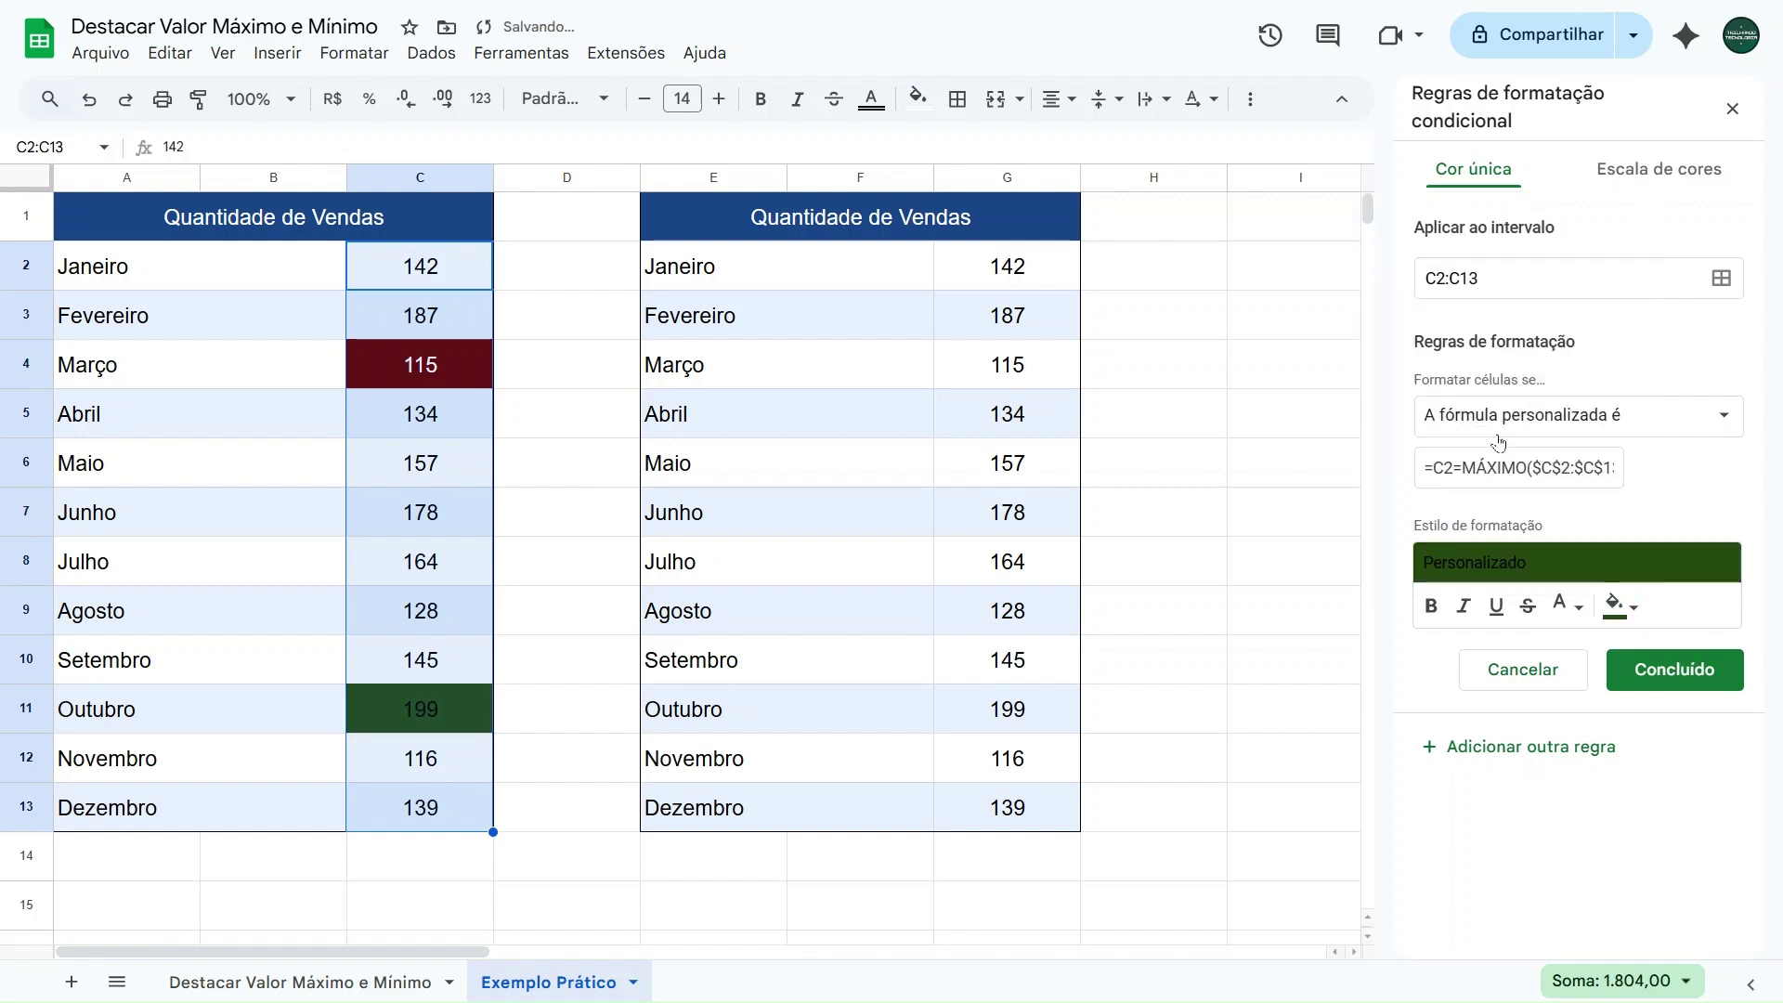
pyautogui.click(1568, 608)
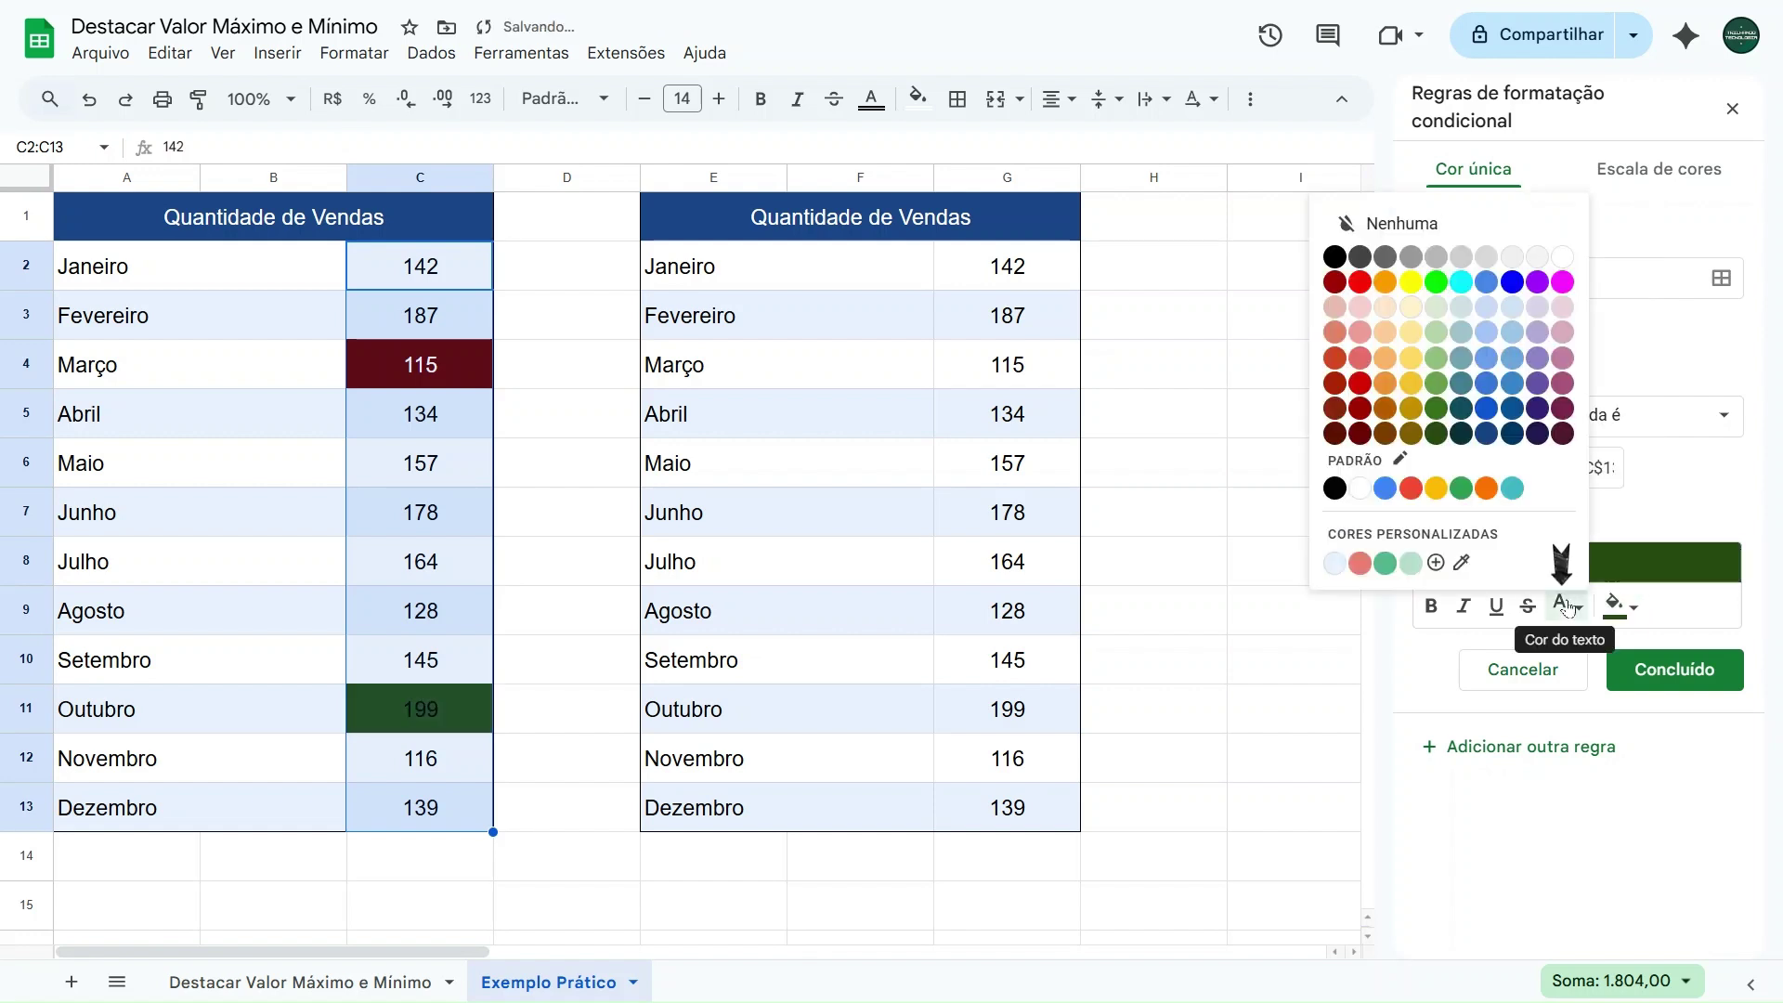
pyautogui.click(1564, 257)
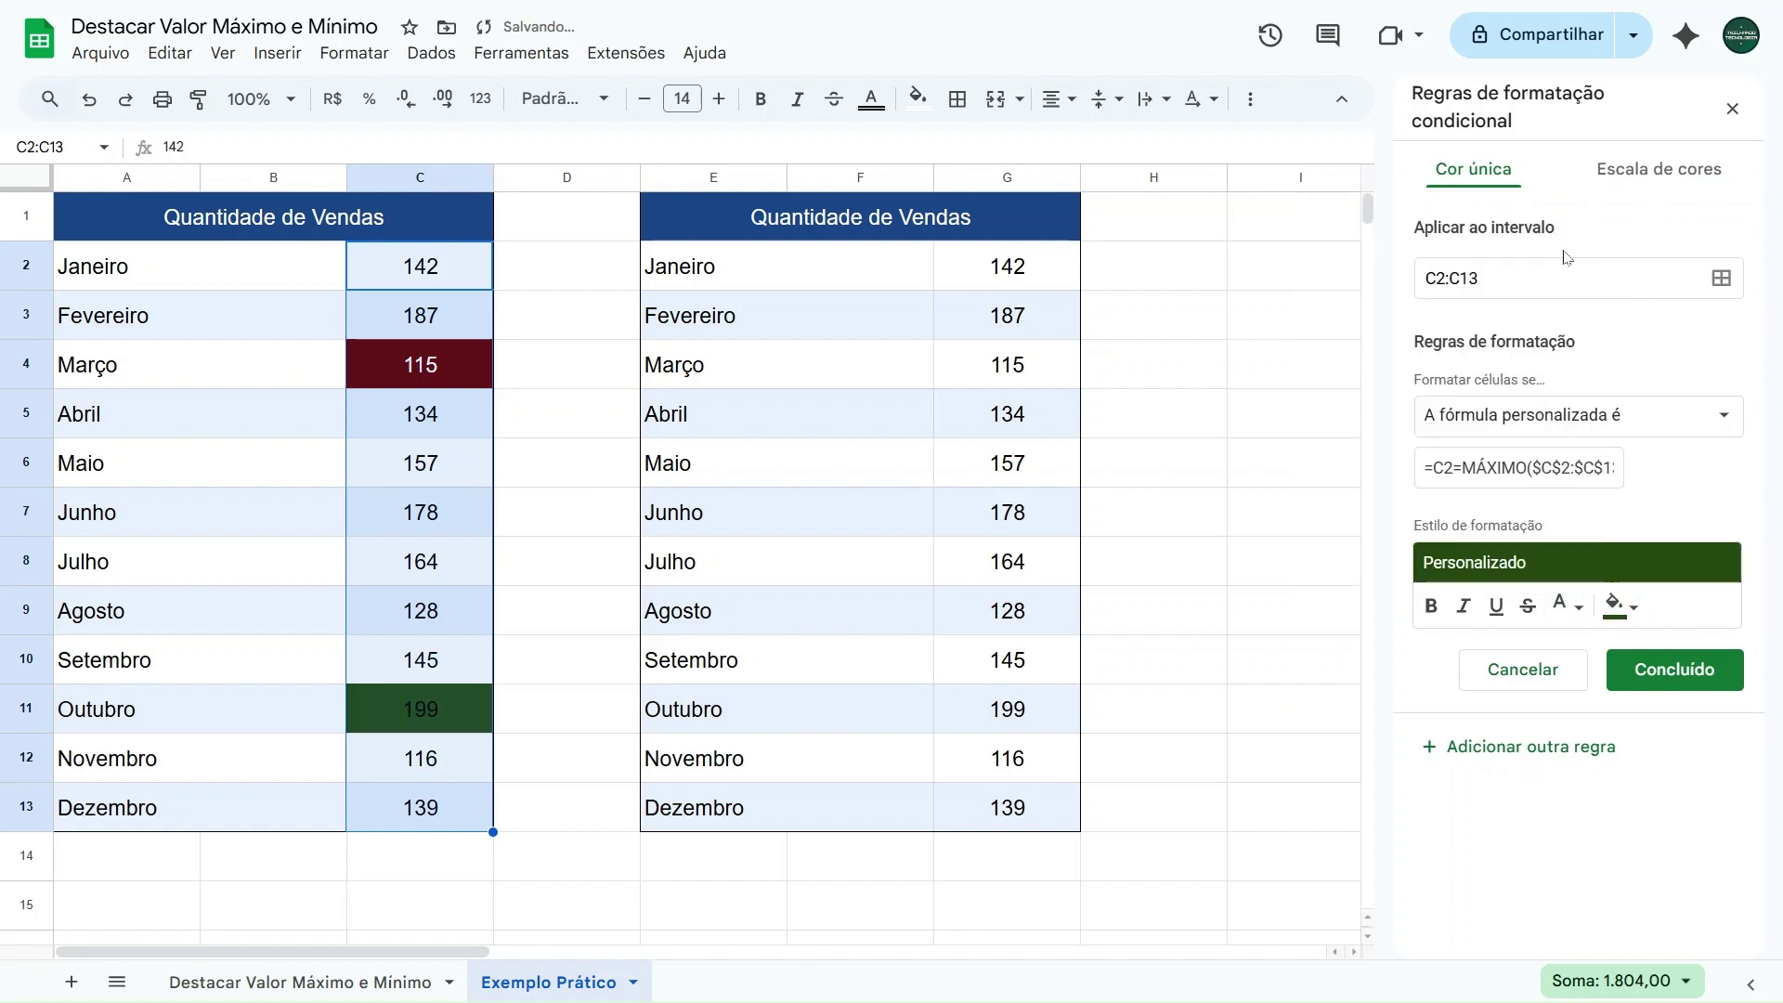
pyautogui.click(1640, 682)
pyautogui.click(1731, 108)
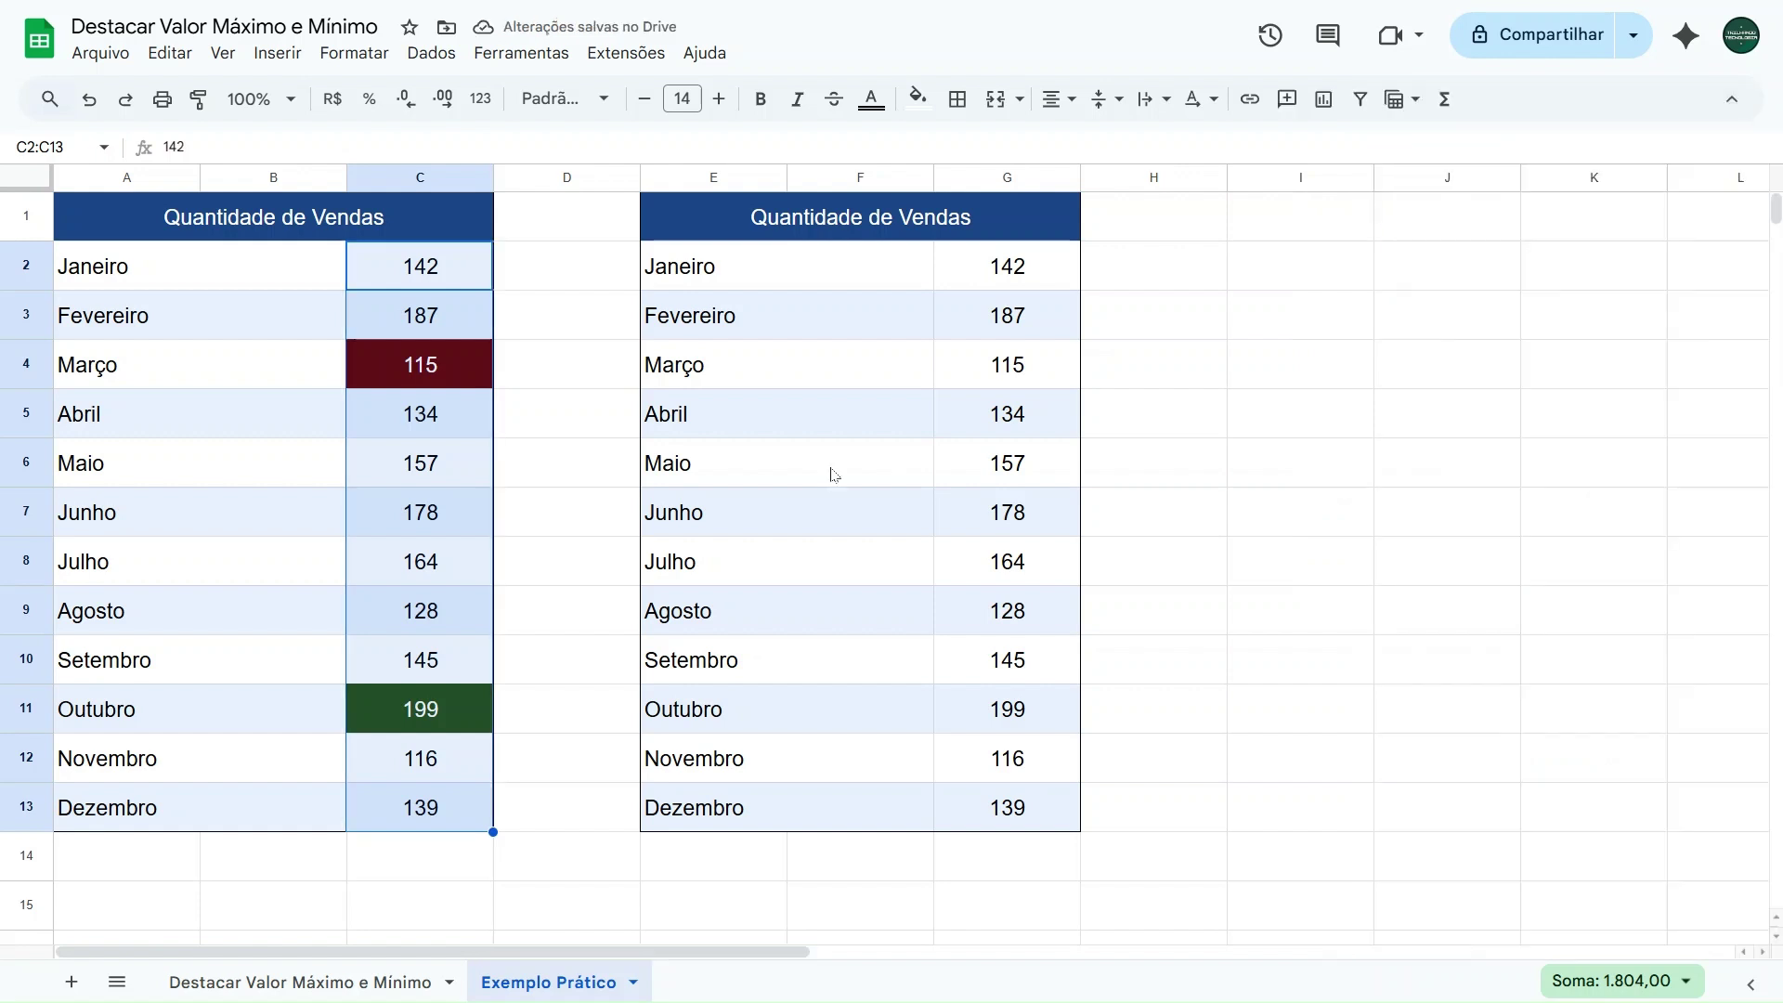
pyautogui.click(539, 452)
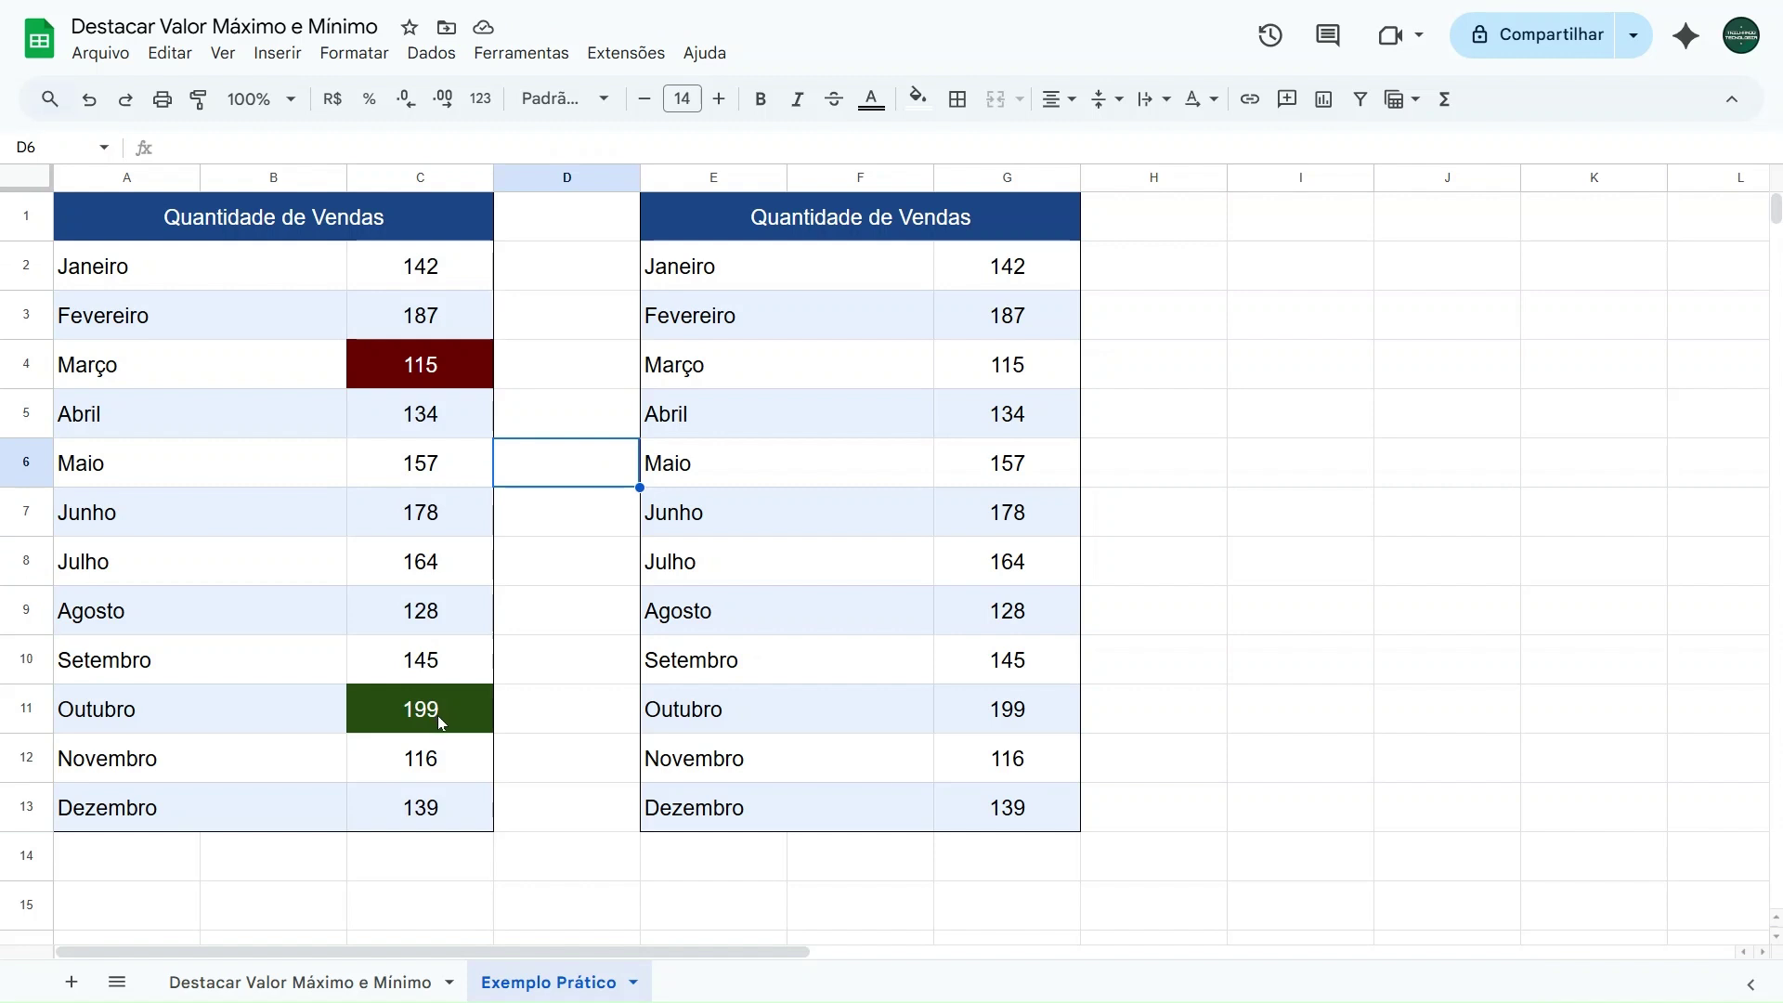
# Step: Test the maximum rule by setting Junho's value (C7) to 250, and undo that change
pyautogui.click(426, 516)
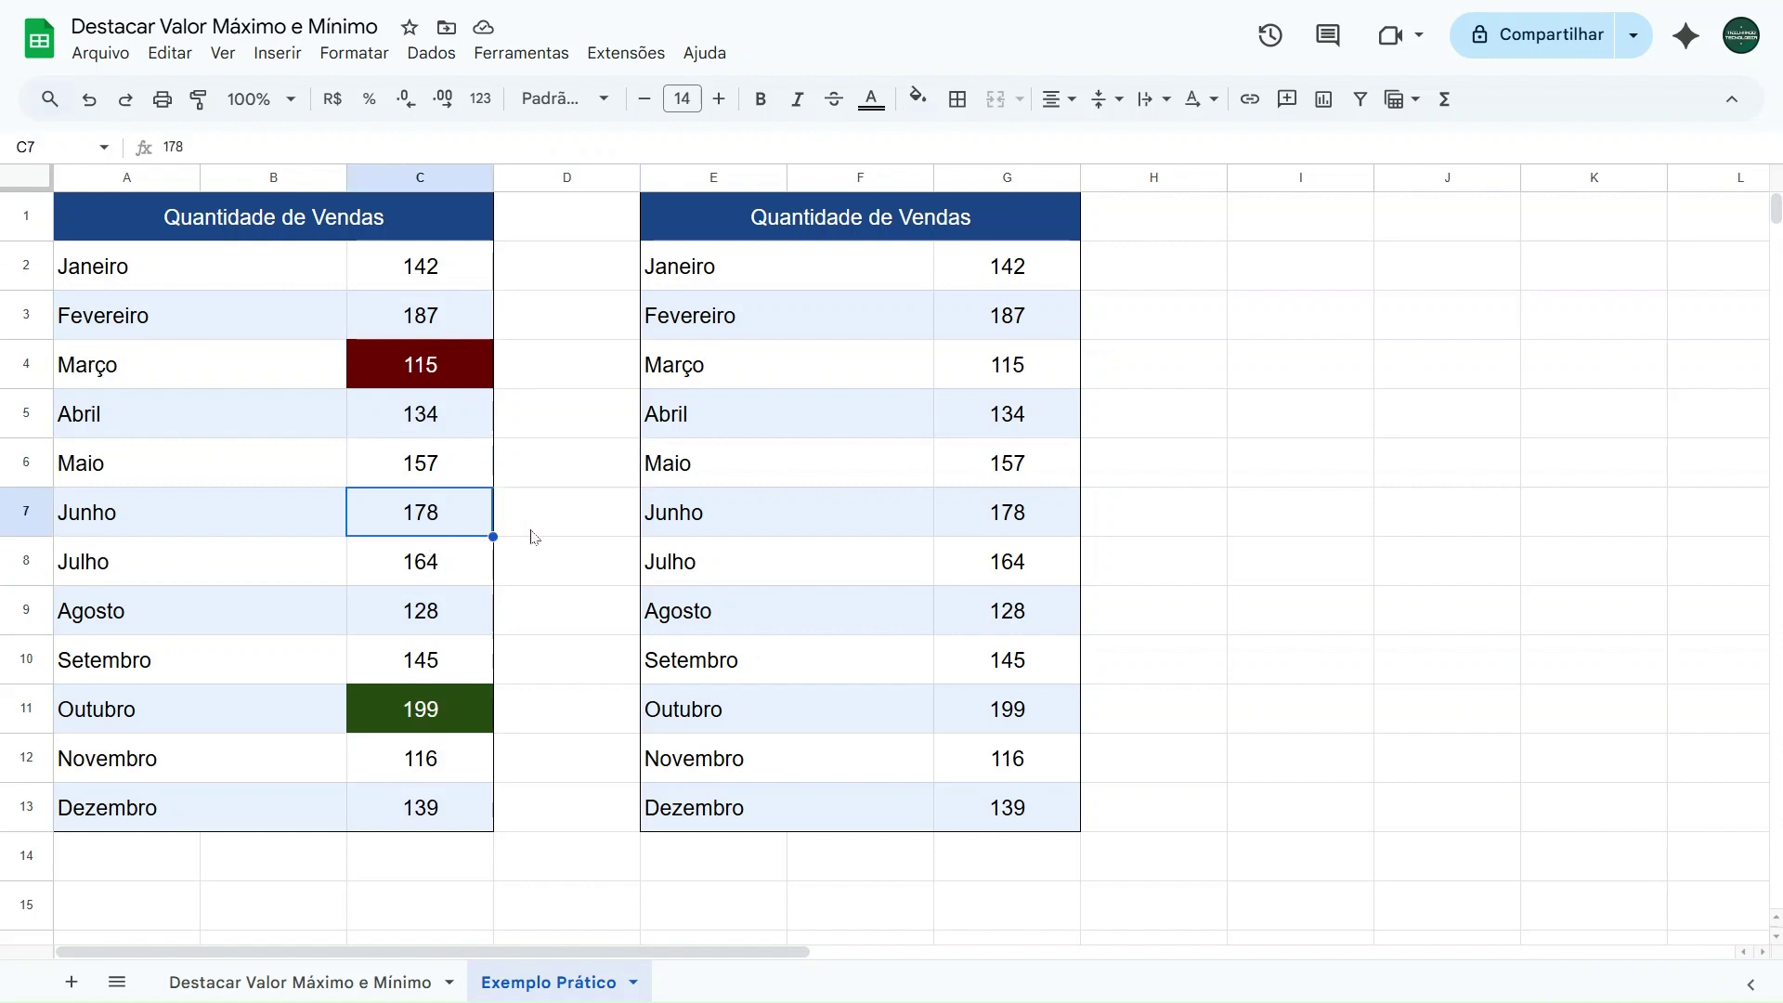
pyautogui.write('250')
pyautogui.click(568, 520)
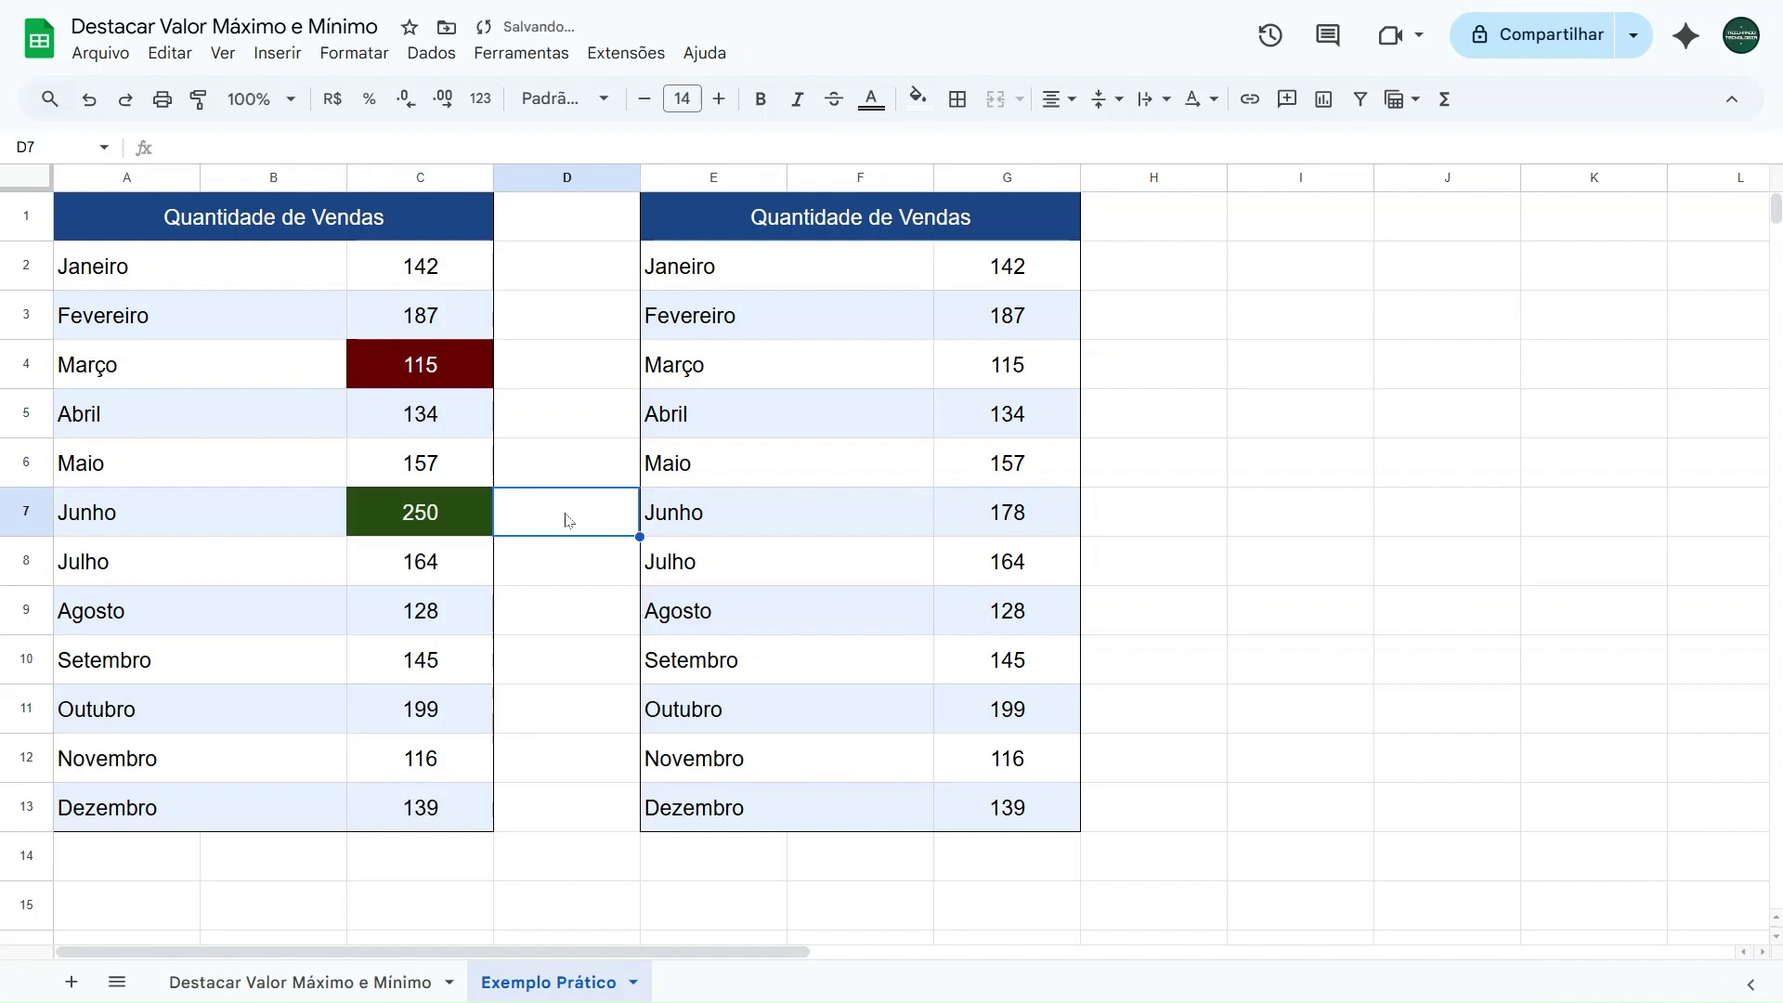
pyautogui.click(455, 512)
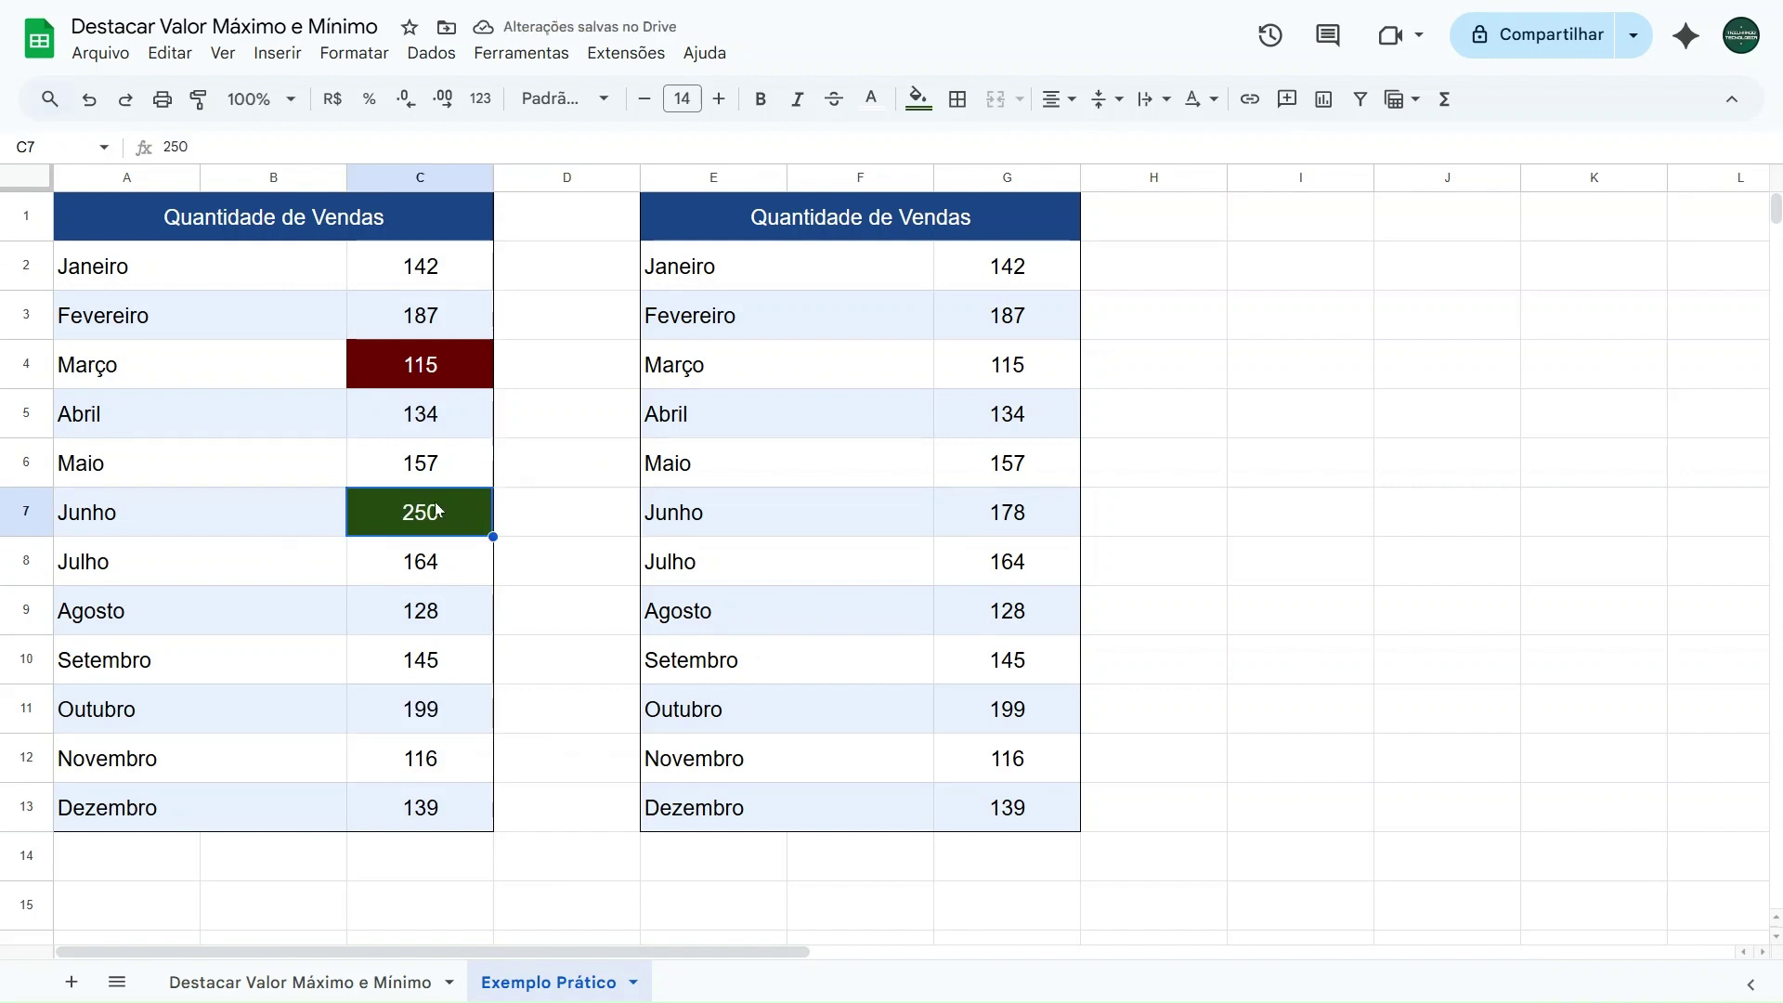
pyautogui.hotkey('ctrl', 'z')
pyautogui.click(561, 405)
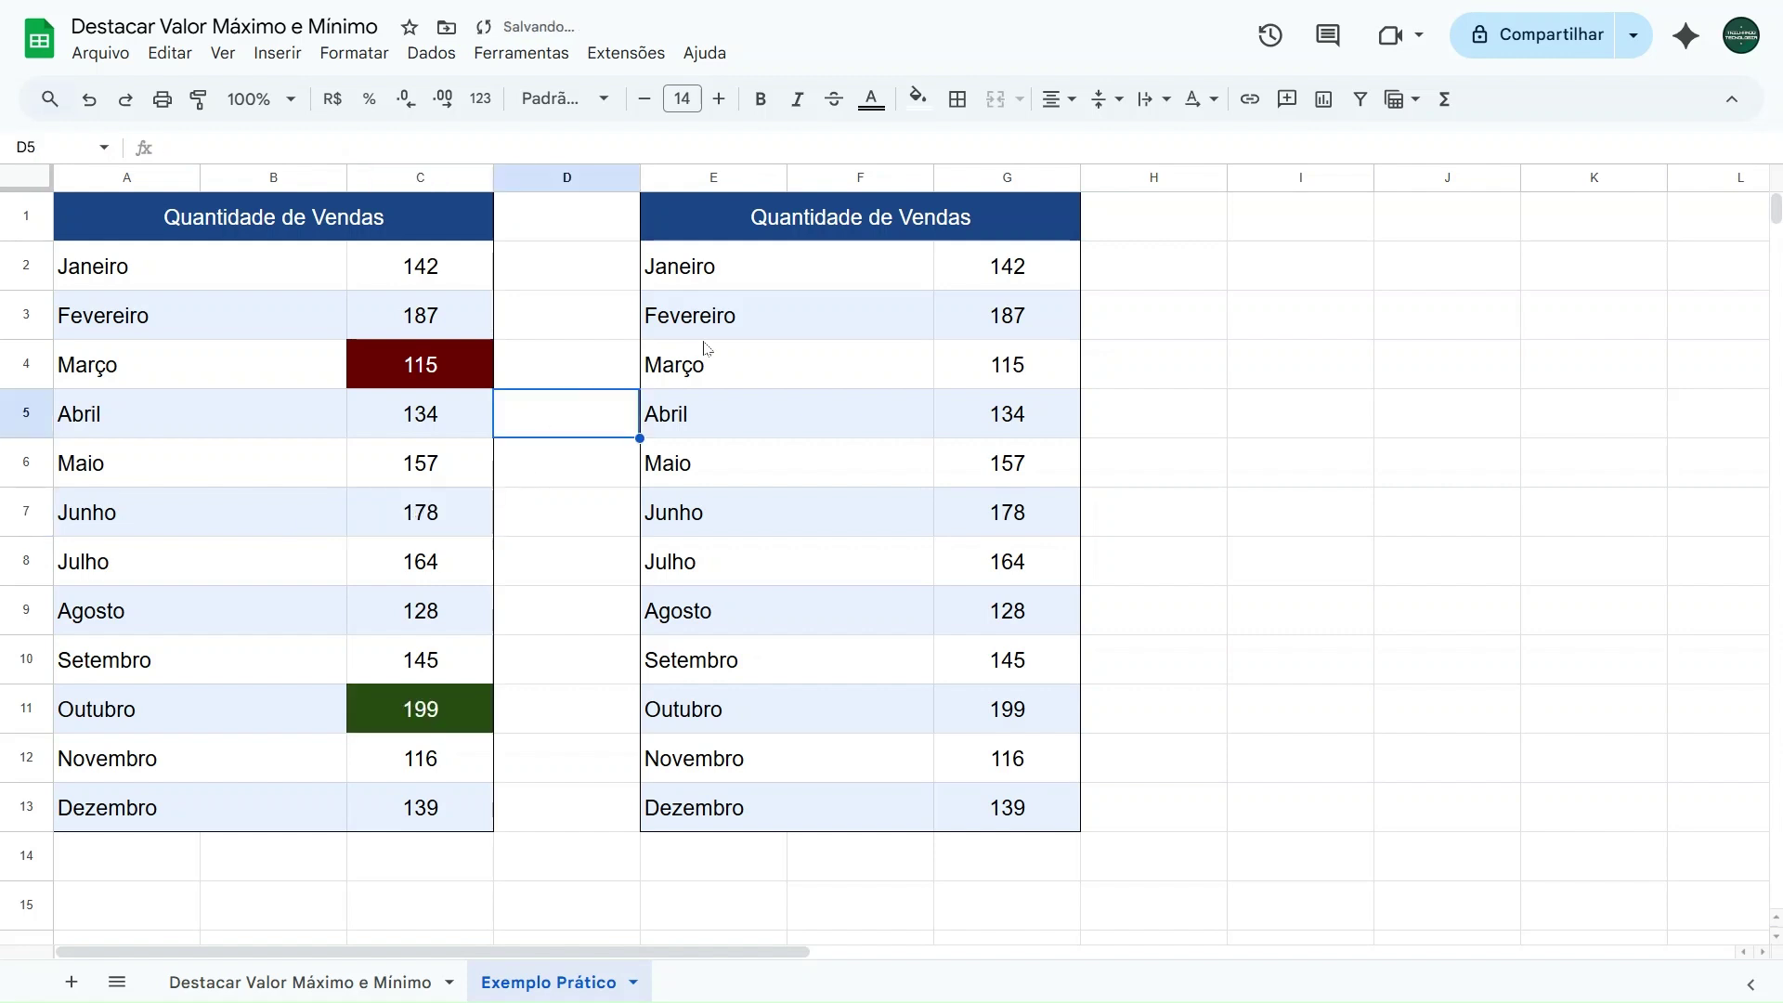
# Step: Select the second table's sales values in G2:G13 and start a colour-scale conditional formatting rule for them
pyautogui.moveTo(990, 275); pyautogui.dragTo(1007, 807)
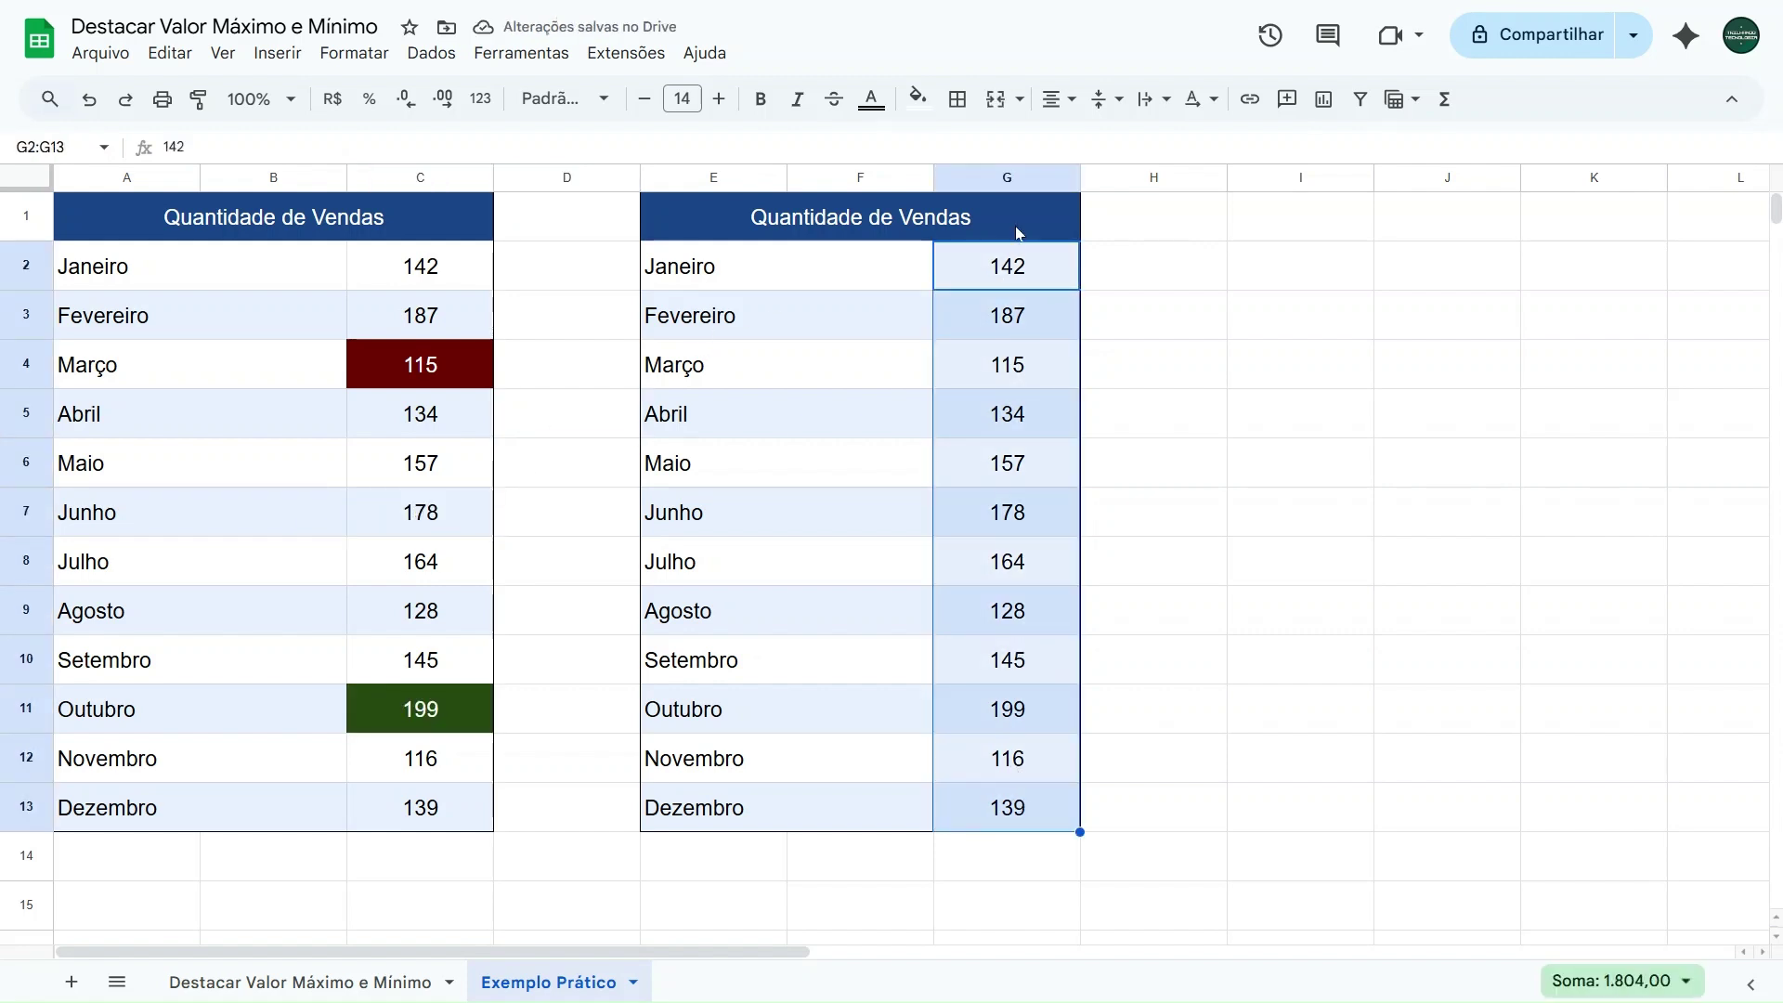
pyautogui.click(587, 382)
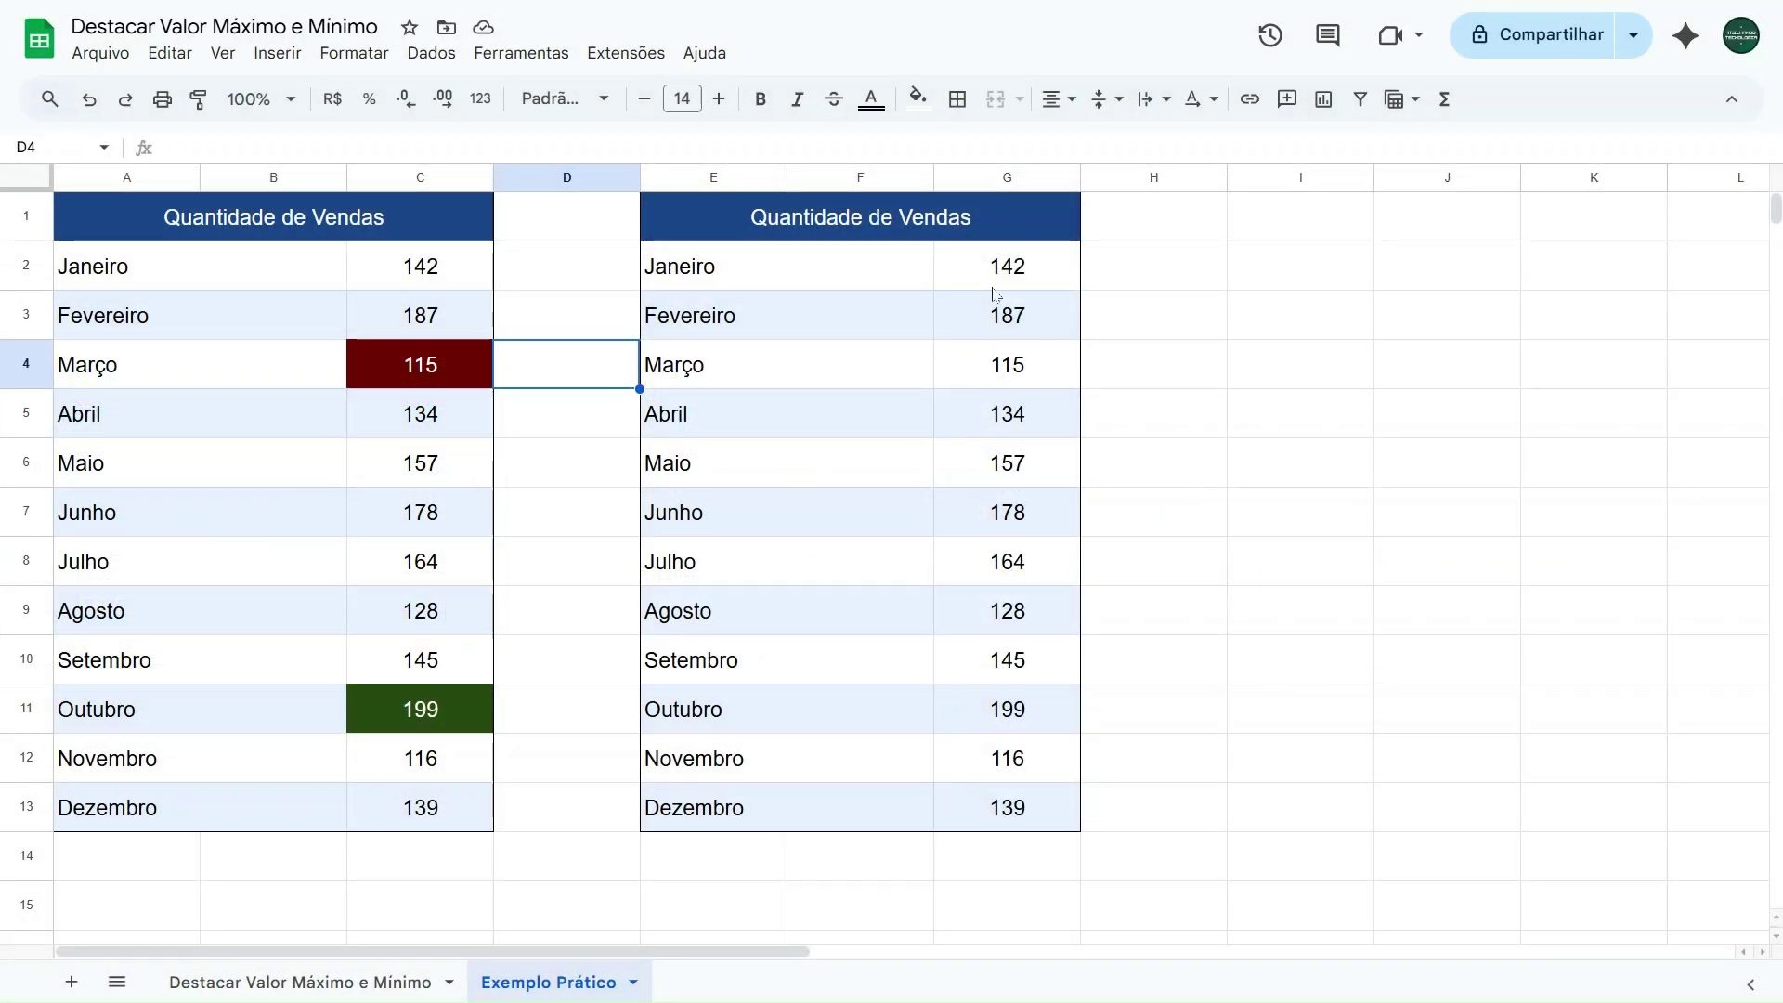
pyautogui.moveTo(997, 293); pyautogui.dragTo(998, 806)
pyautogui.click(1017, 316)
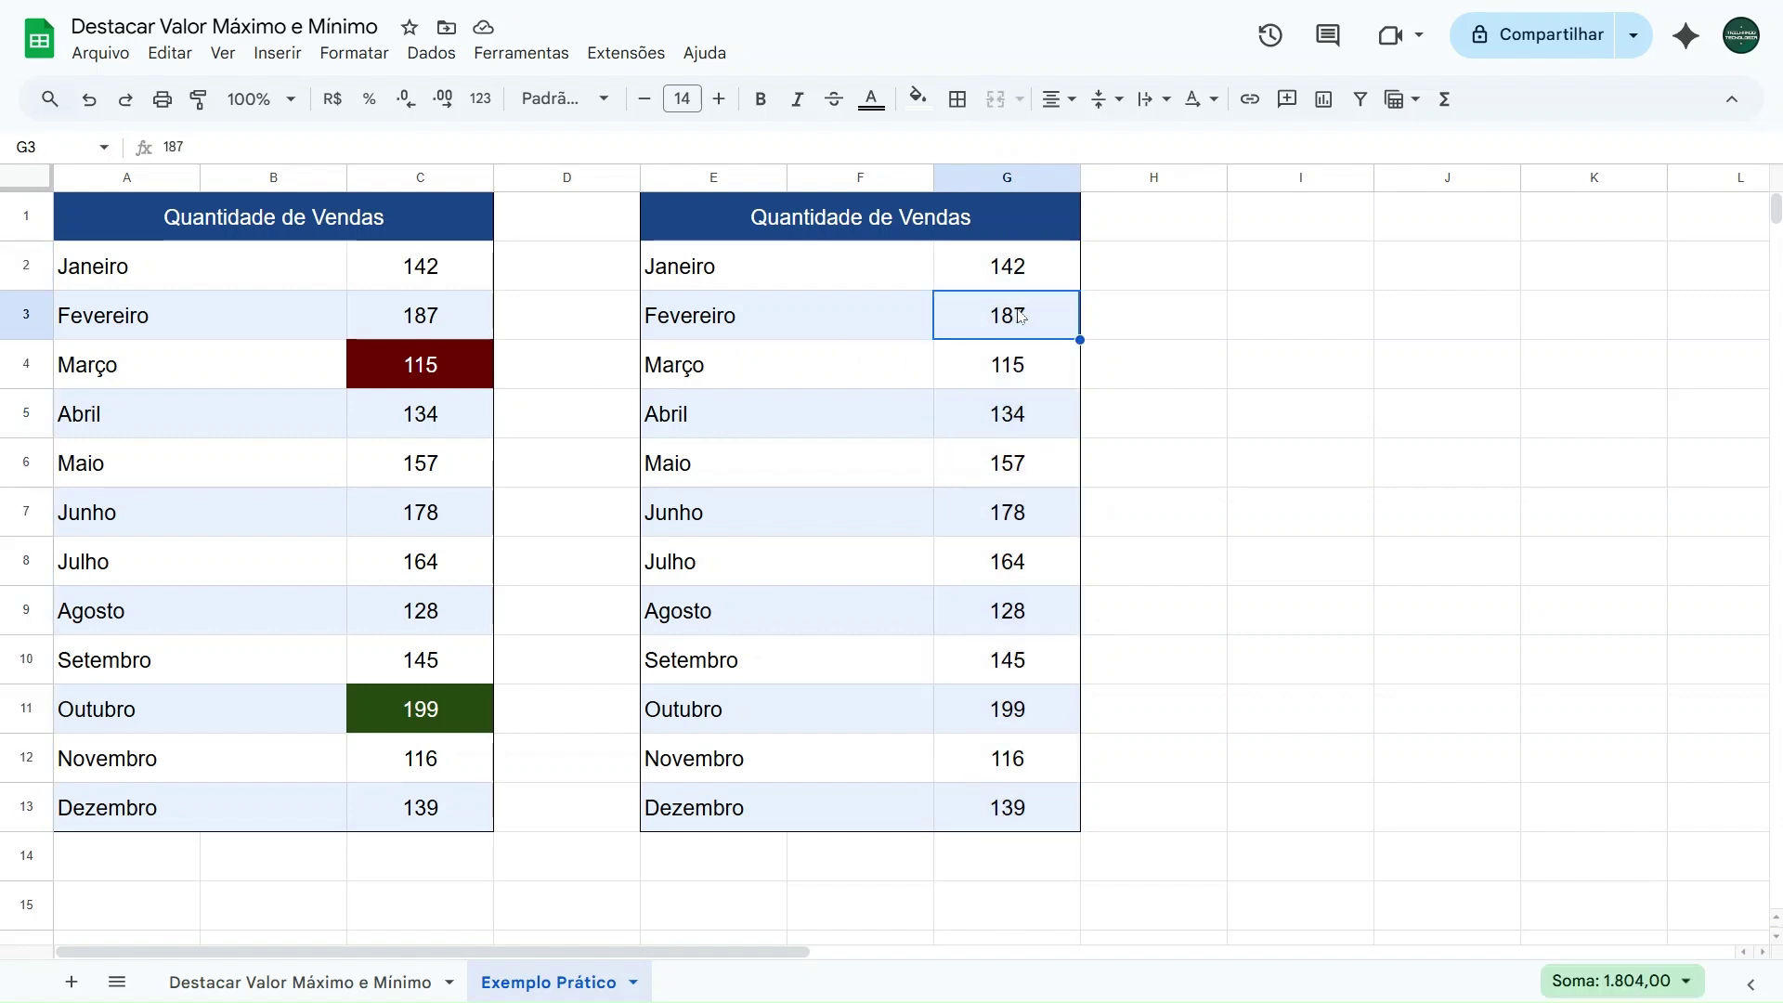
pyautogui.click(1017, 265)
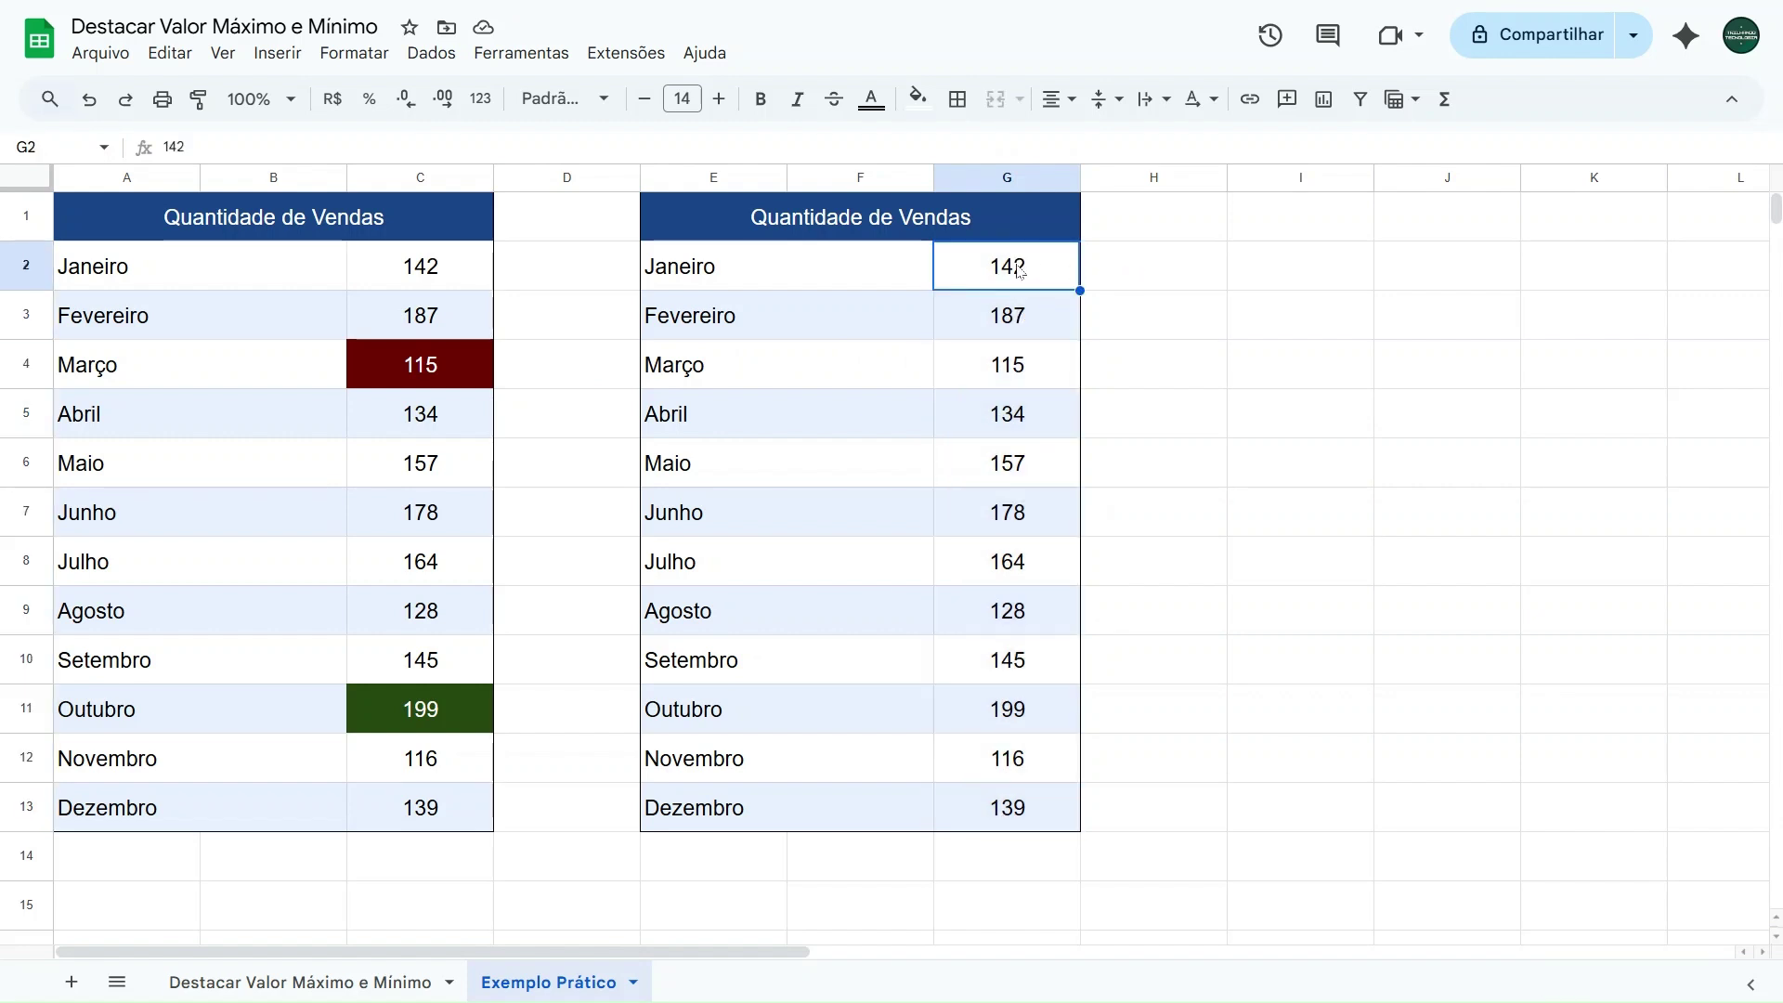
pyautogui.moveTo(1027, 273); pyautogui.dragTo(1027, 807)
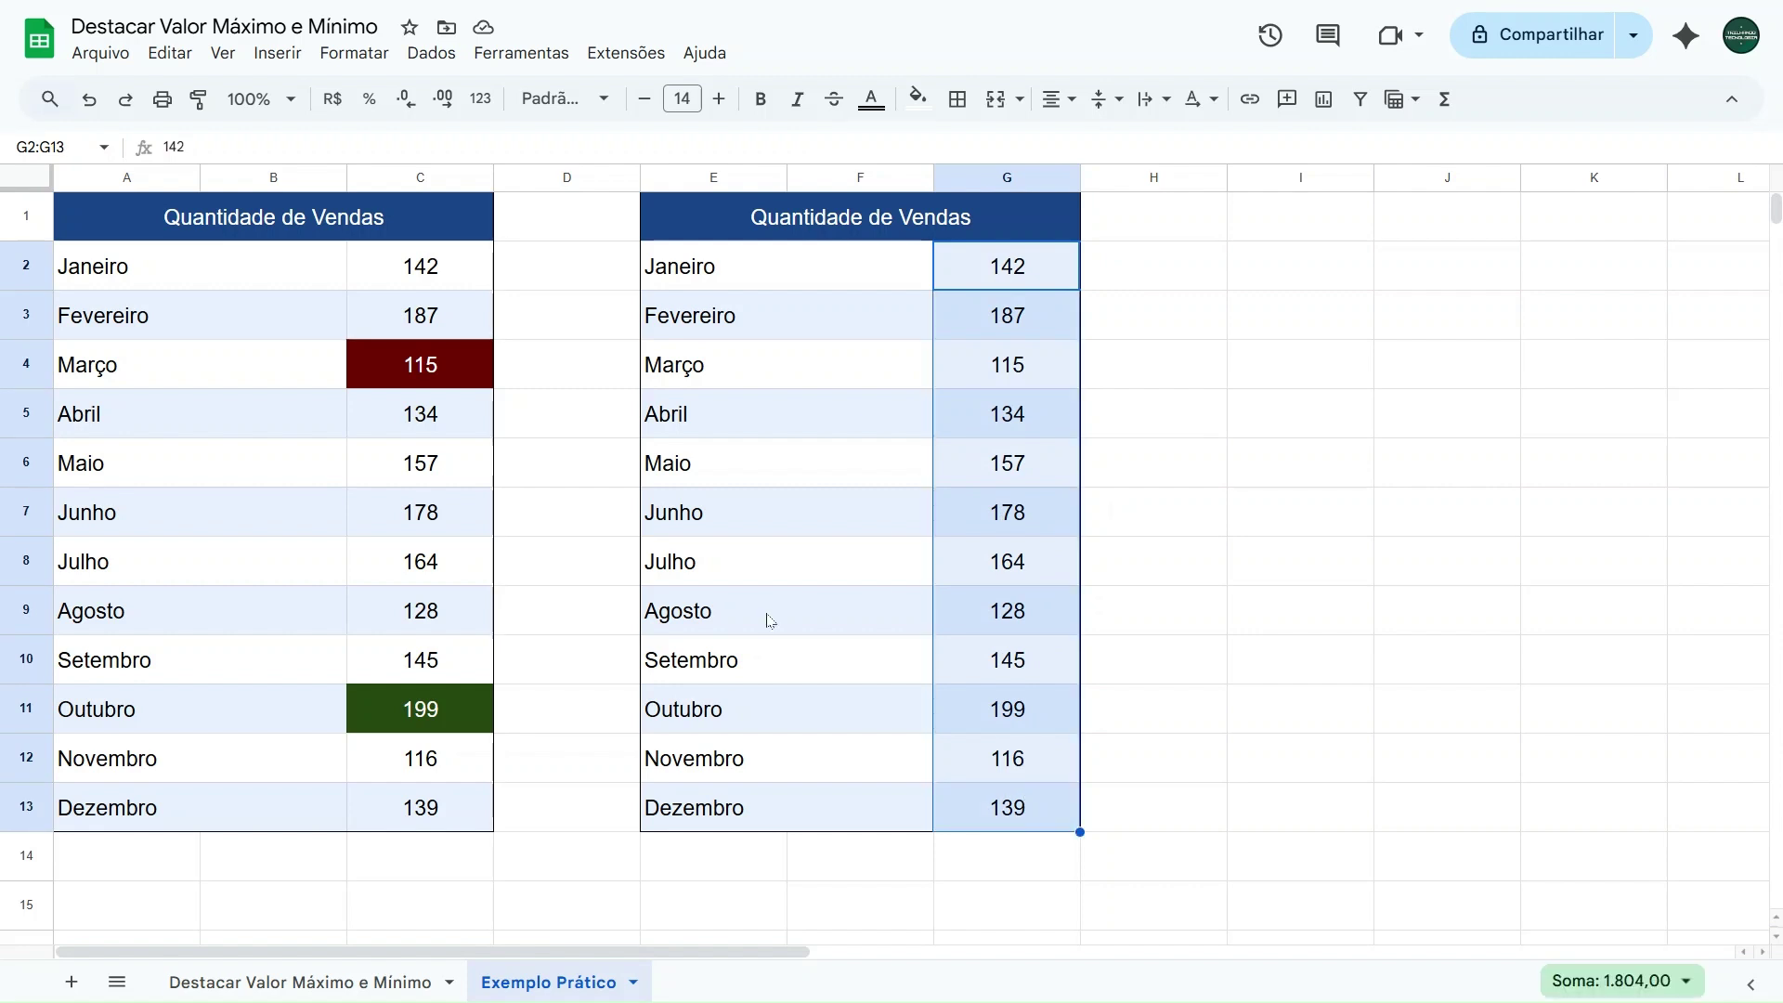
pyautogui.click(357, 56)
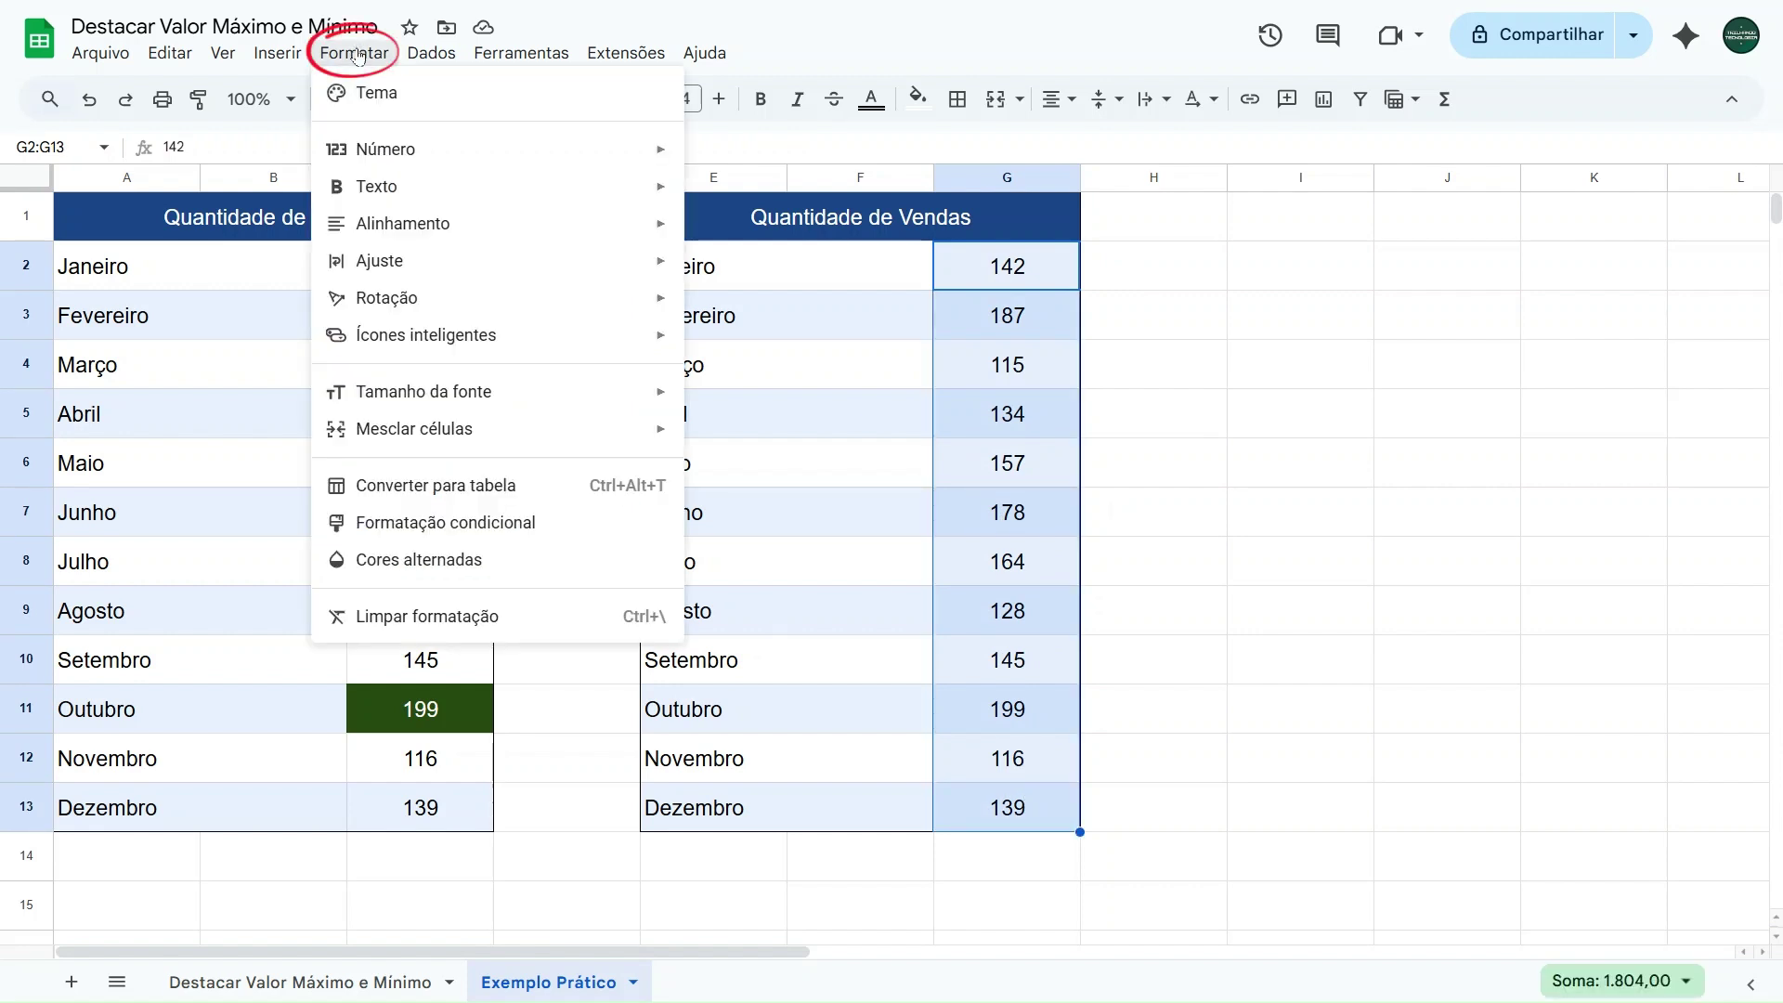
pyautogui.click(417, 526)
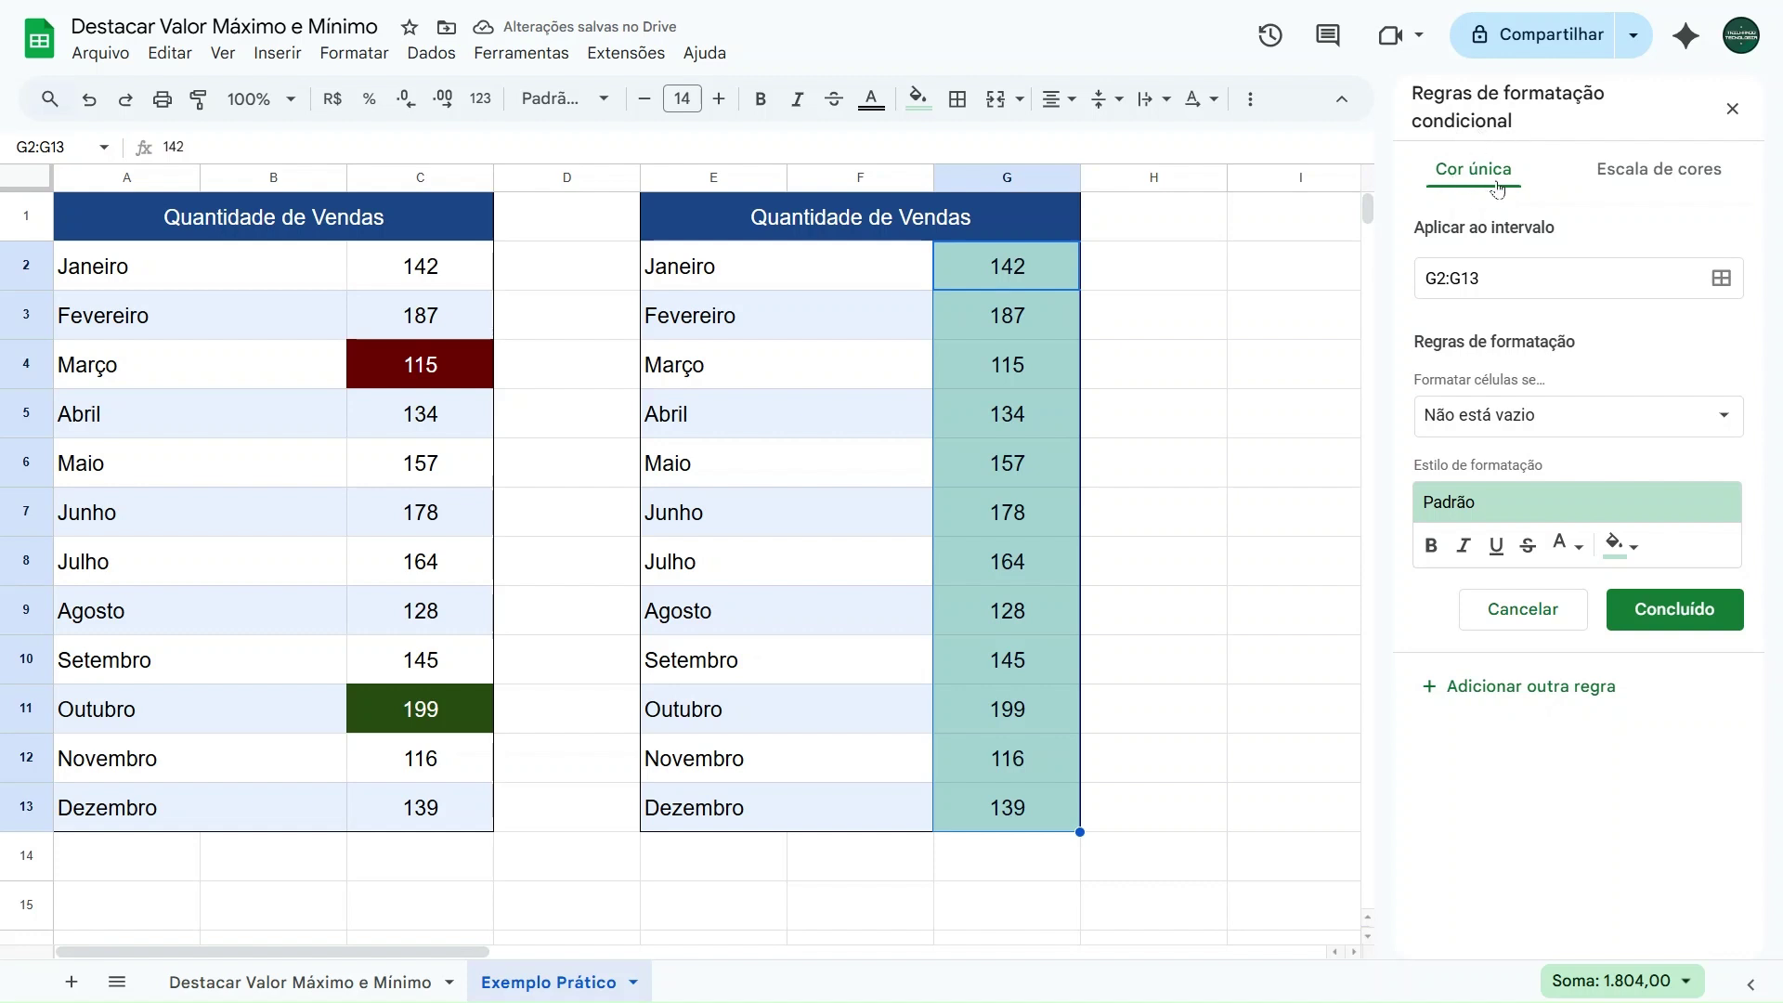
pyautogui.click(1629, 172)
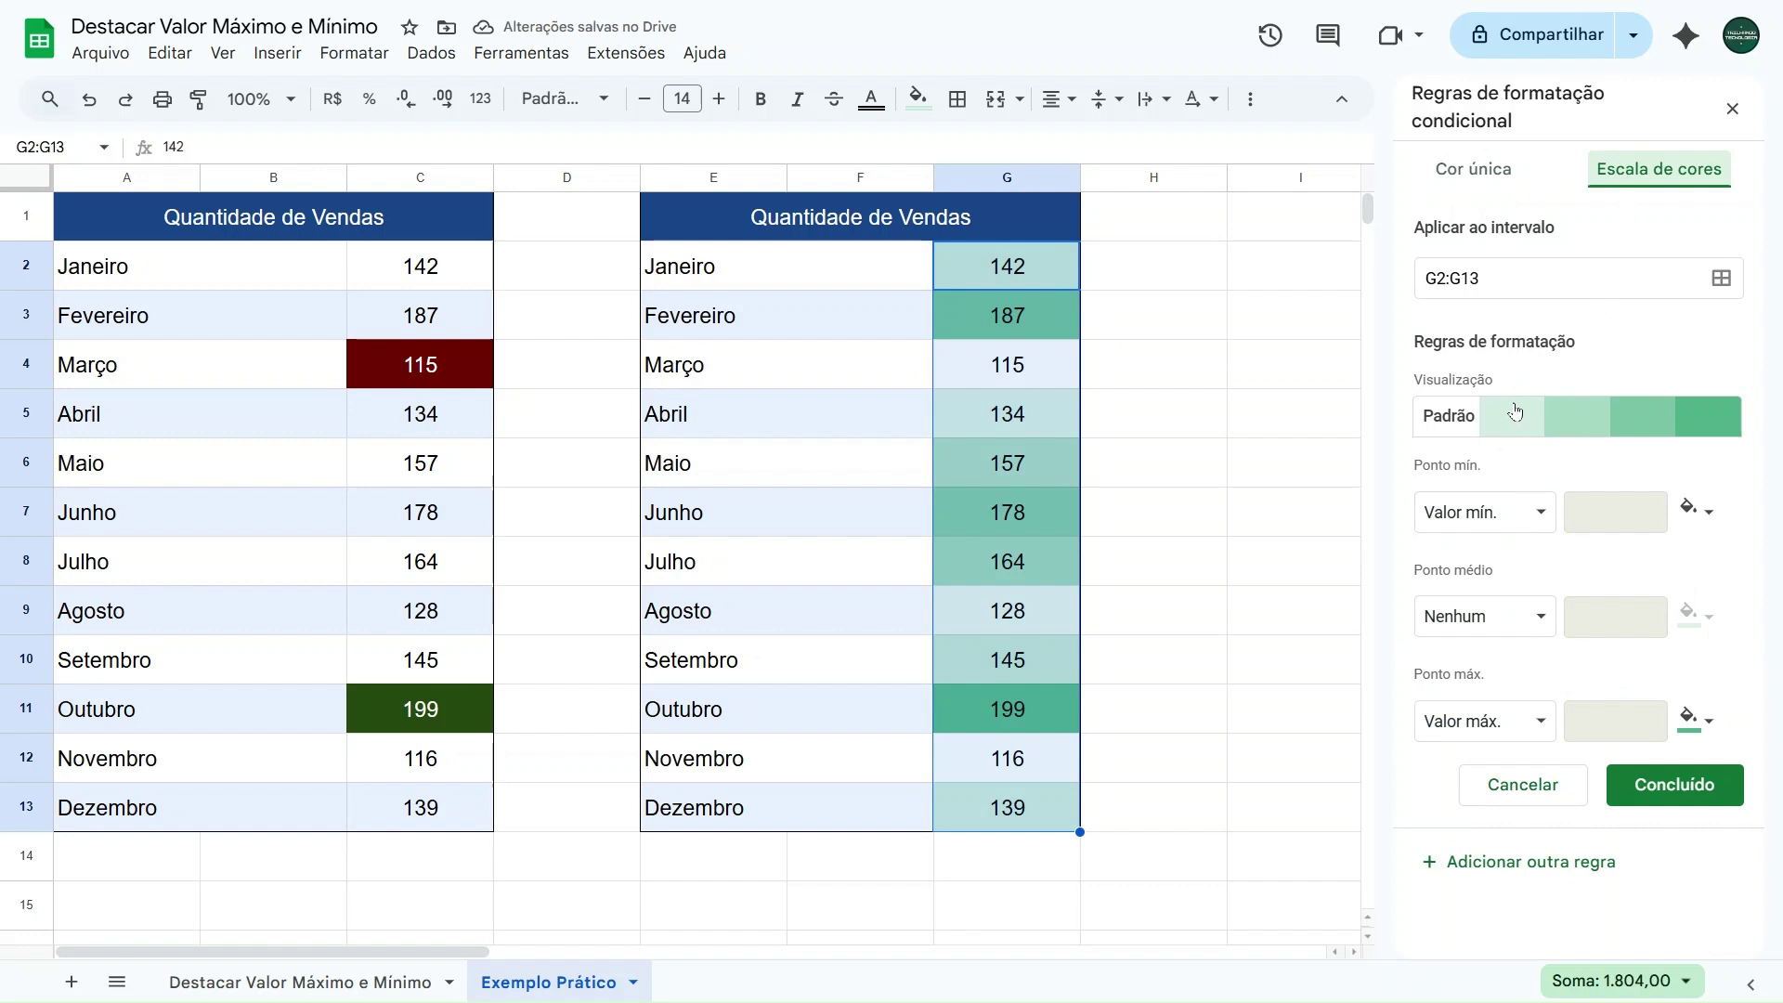
pyautogui.click(1482, 416)
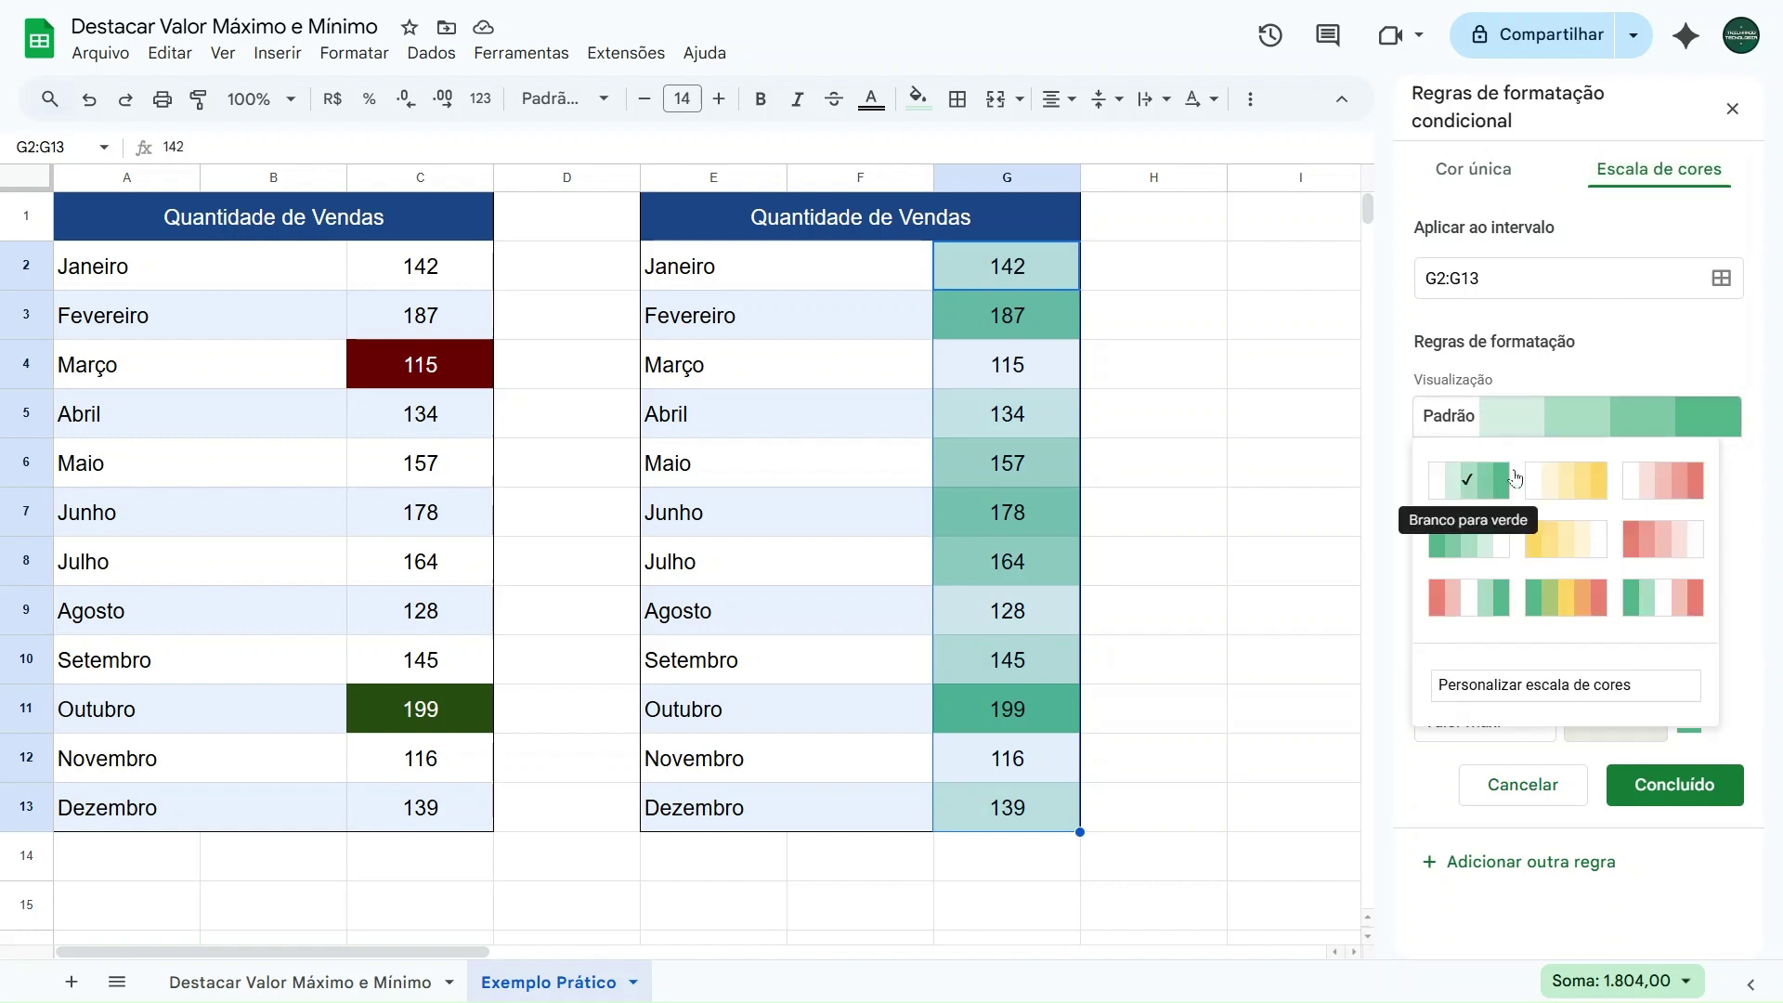
pyautogui.click(1597, 342)
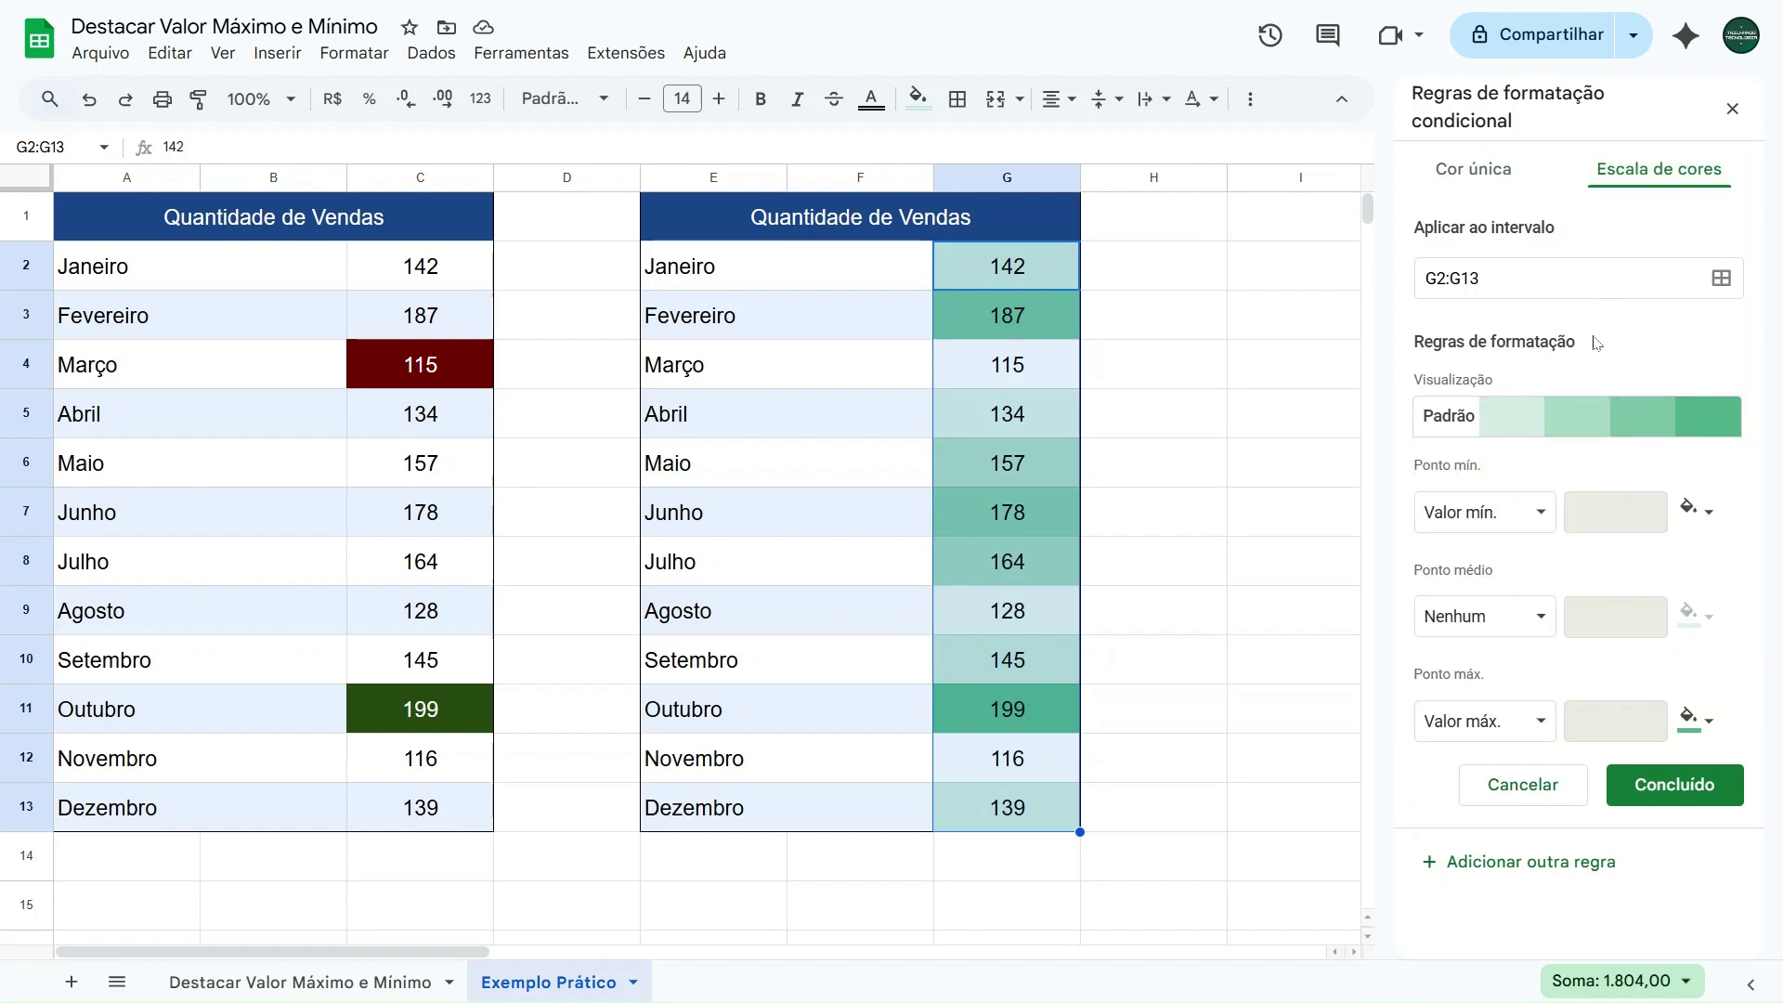
pyautogui.click(1698, 514)
pyautogui.click(1663, 487)
pyautogui.click(1695, 715)
pyautogui.click(1696, 719)
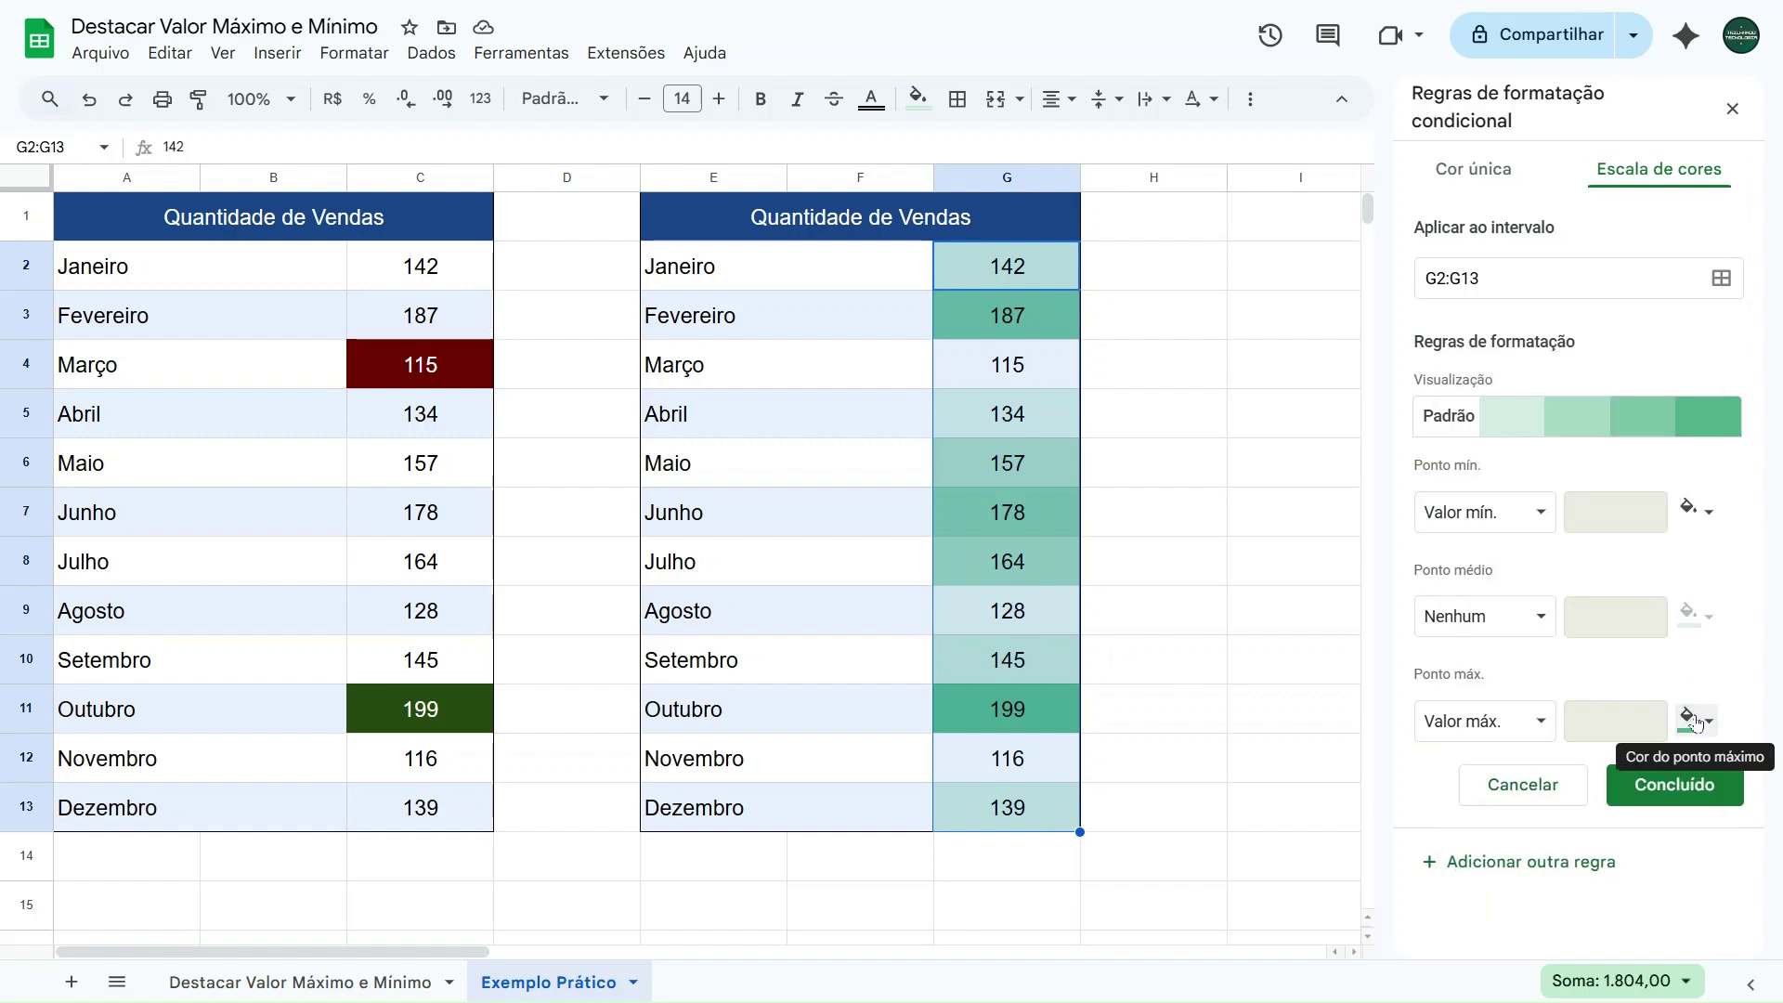
# Step: Apply the red-white-green preset to the G2:G13 colour scale and save the rule
pyautogui.click(1493, 425)
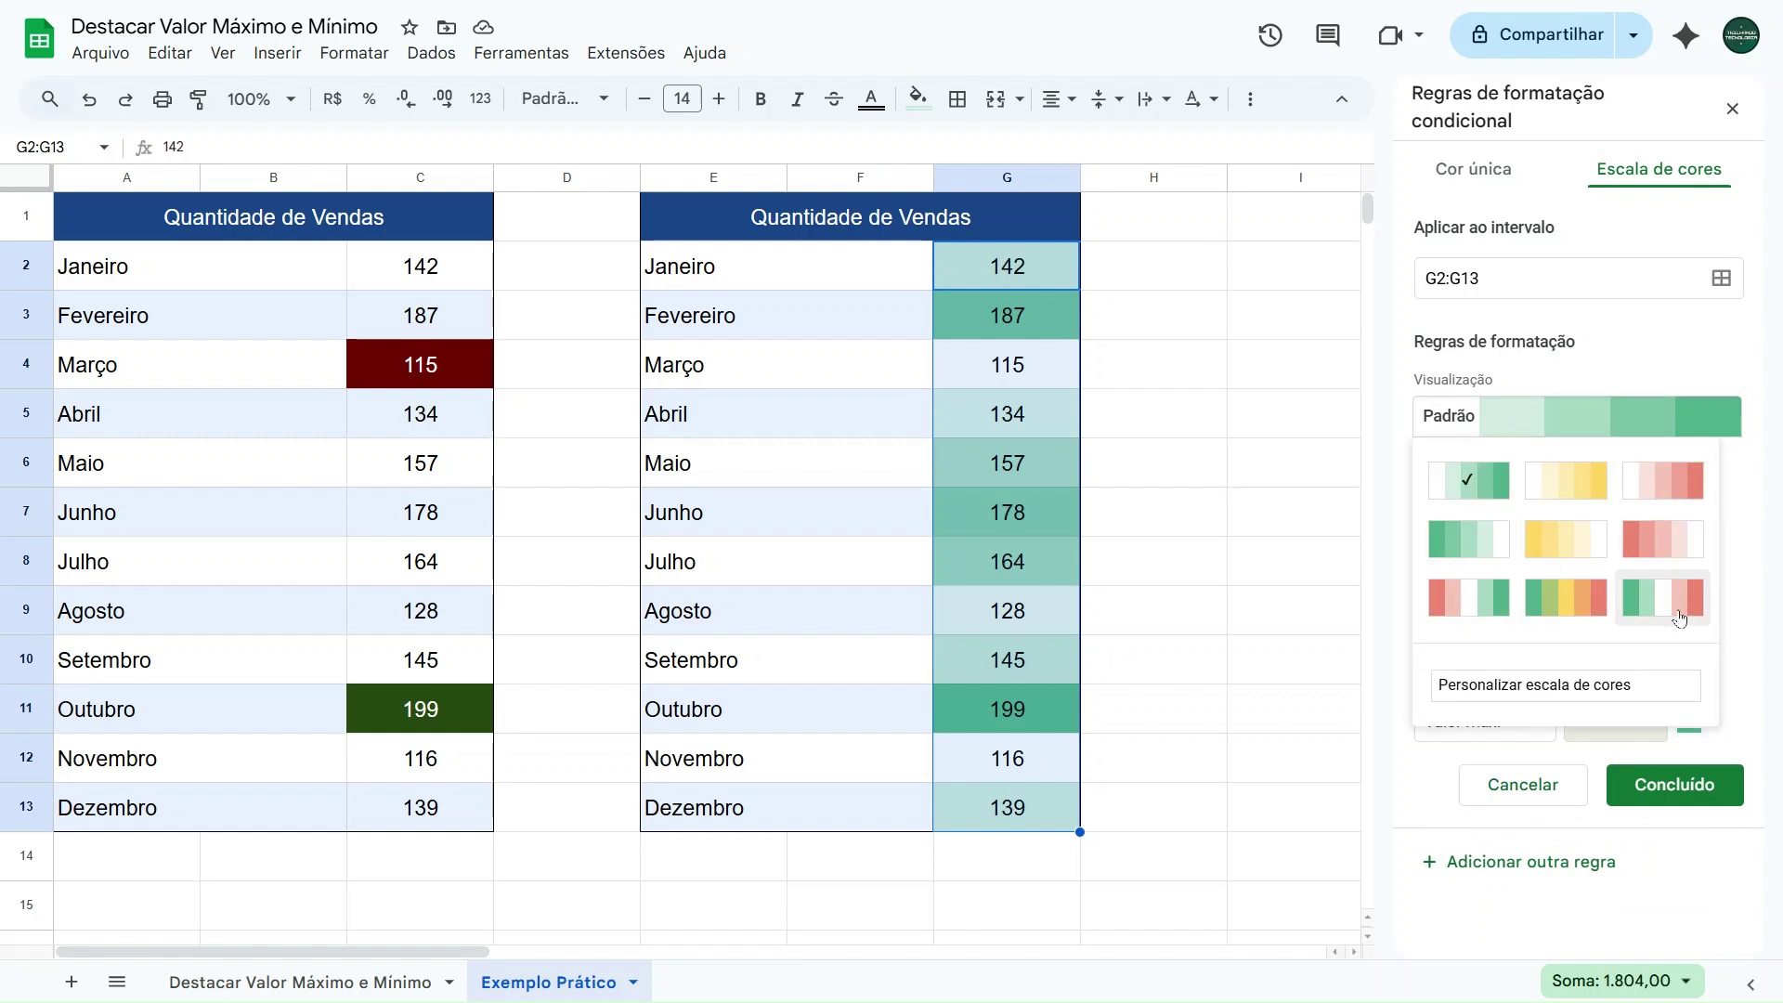
pyautogui.click(1475, 607)
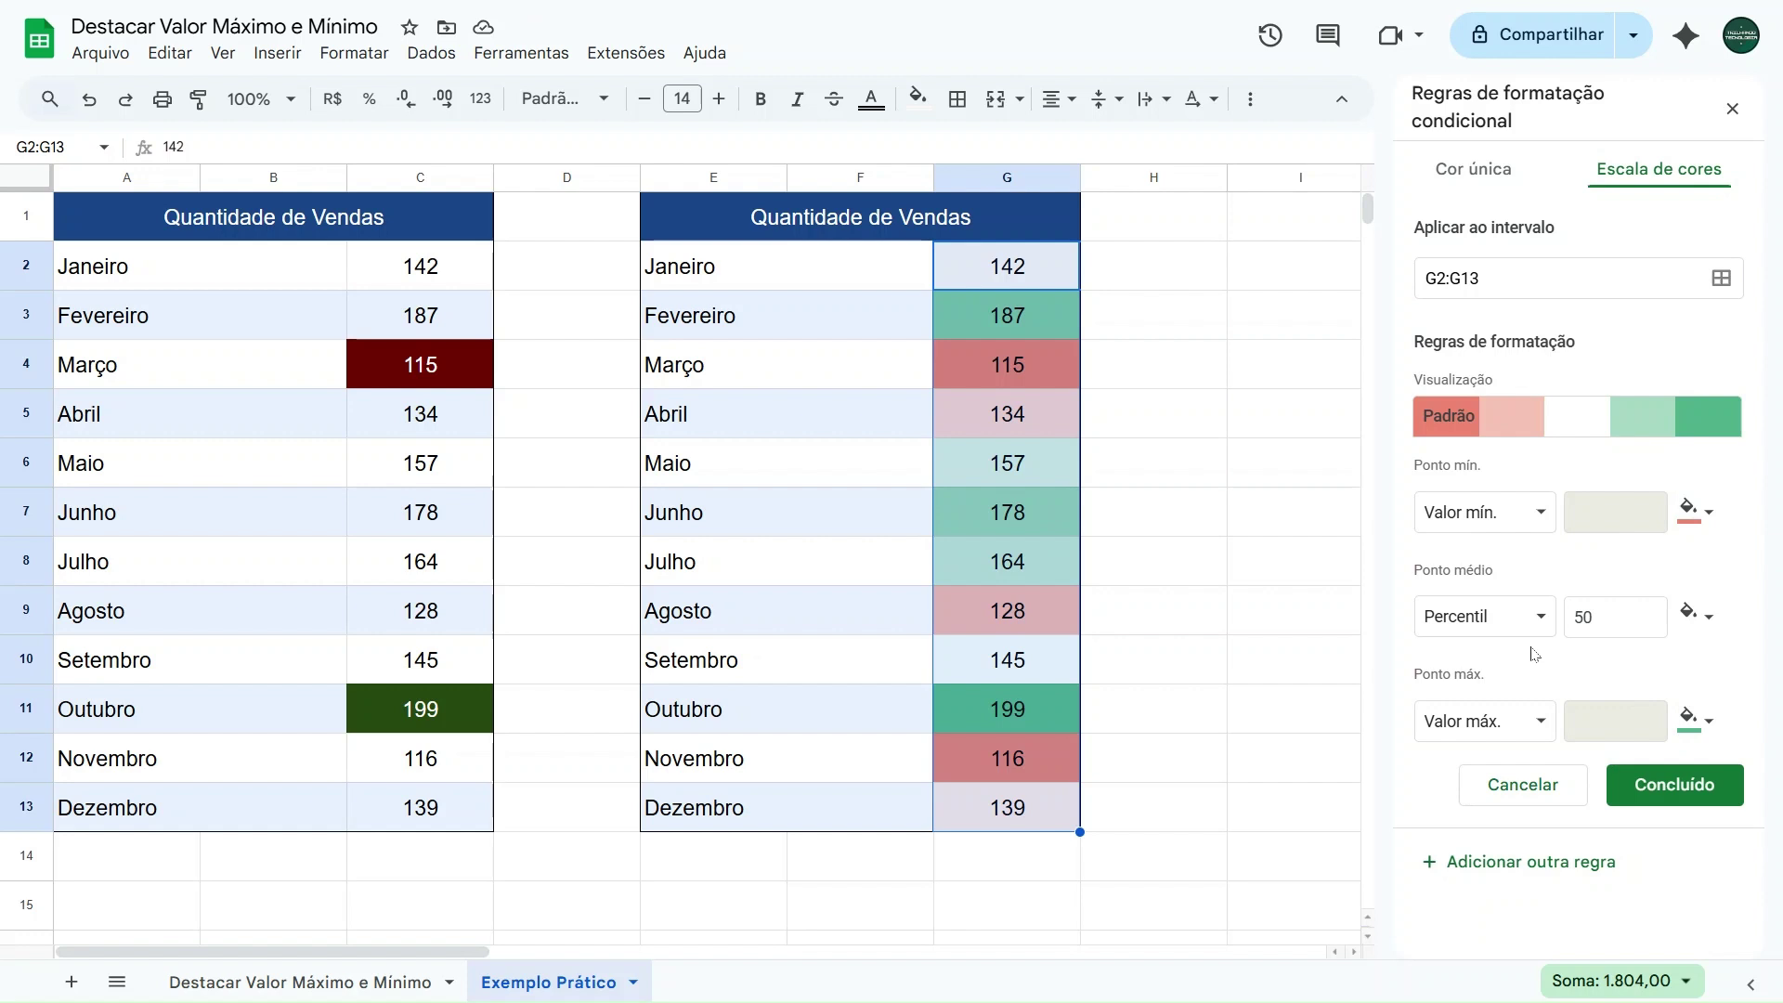
pyautogui.click(1693, 799)
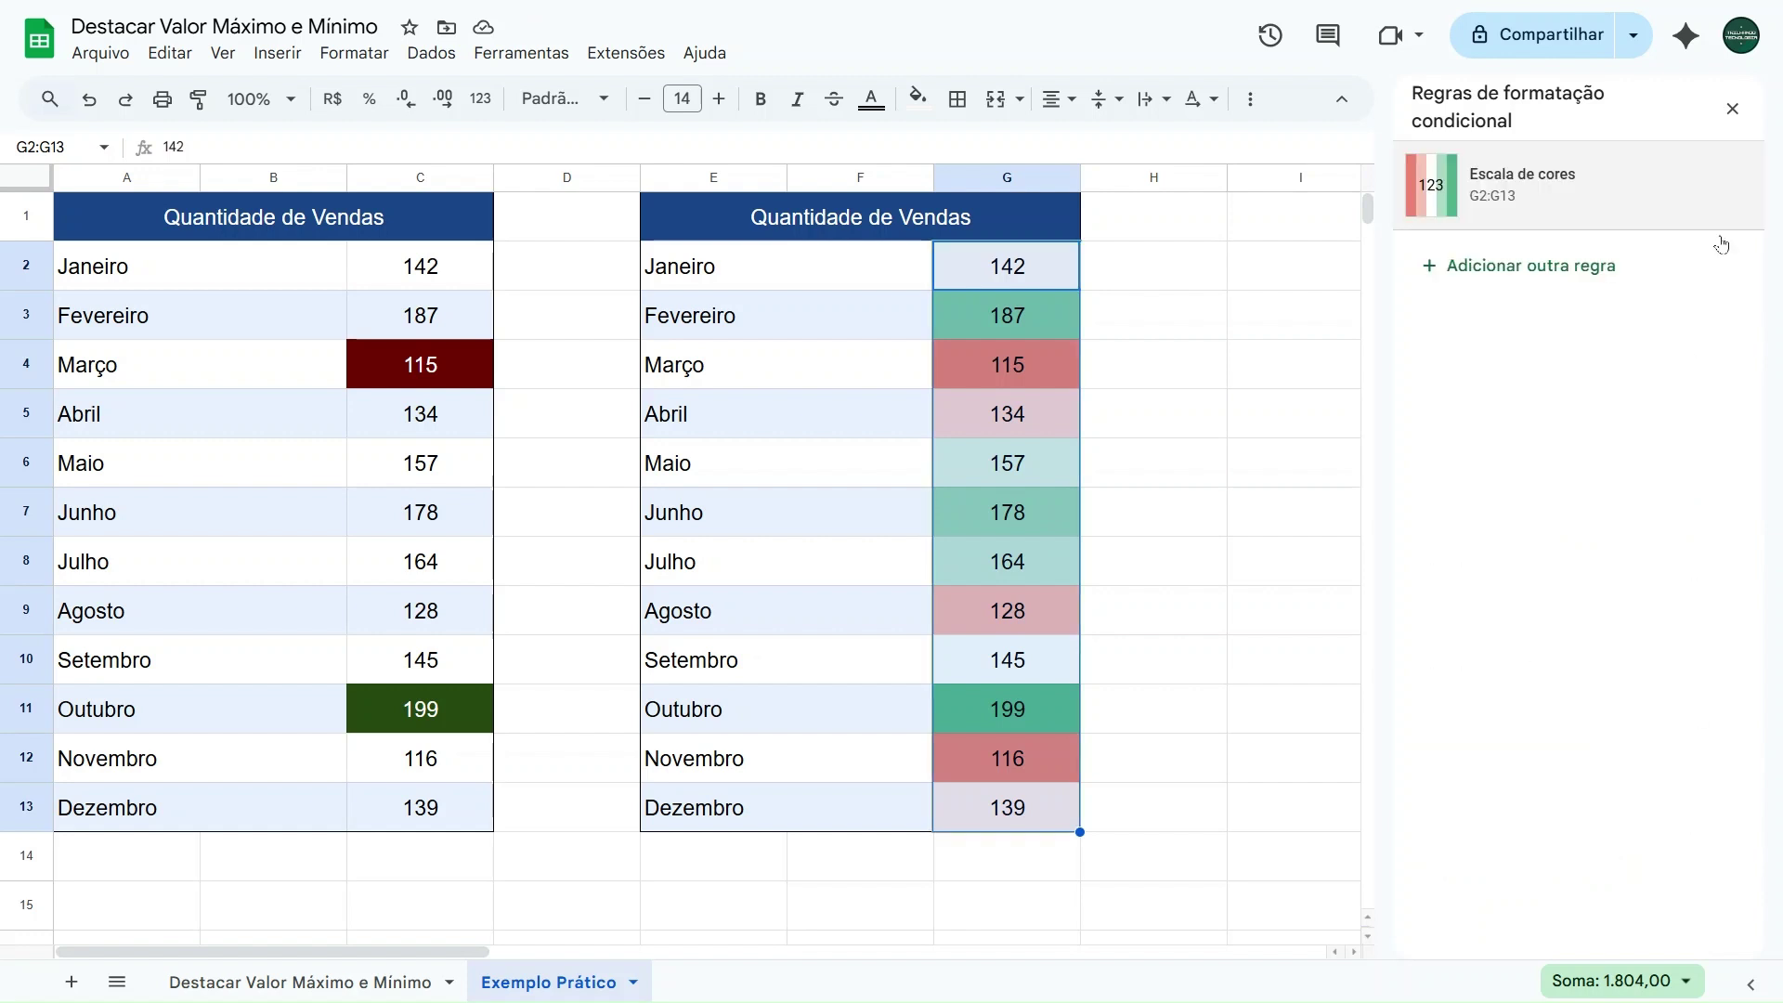
pyautogui.click(1736, 118)
pyautogui.click(1142, 362)
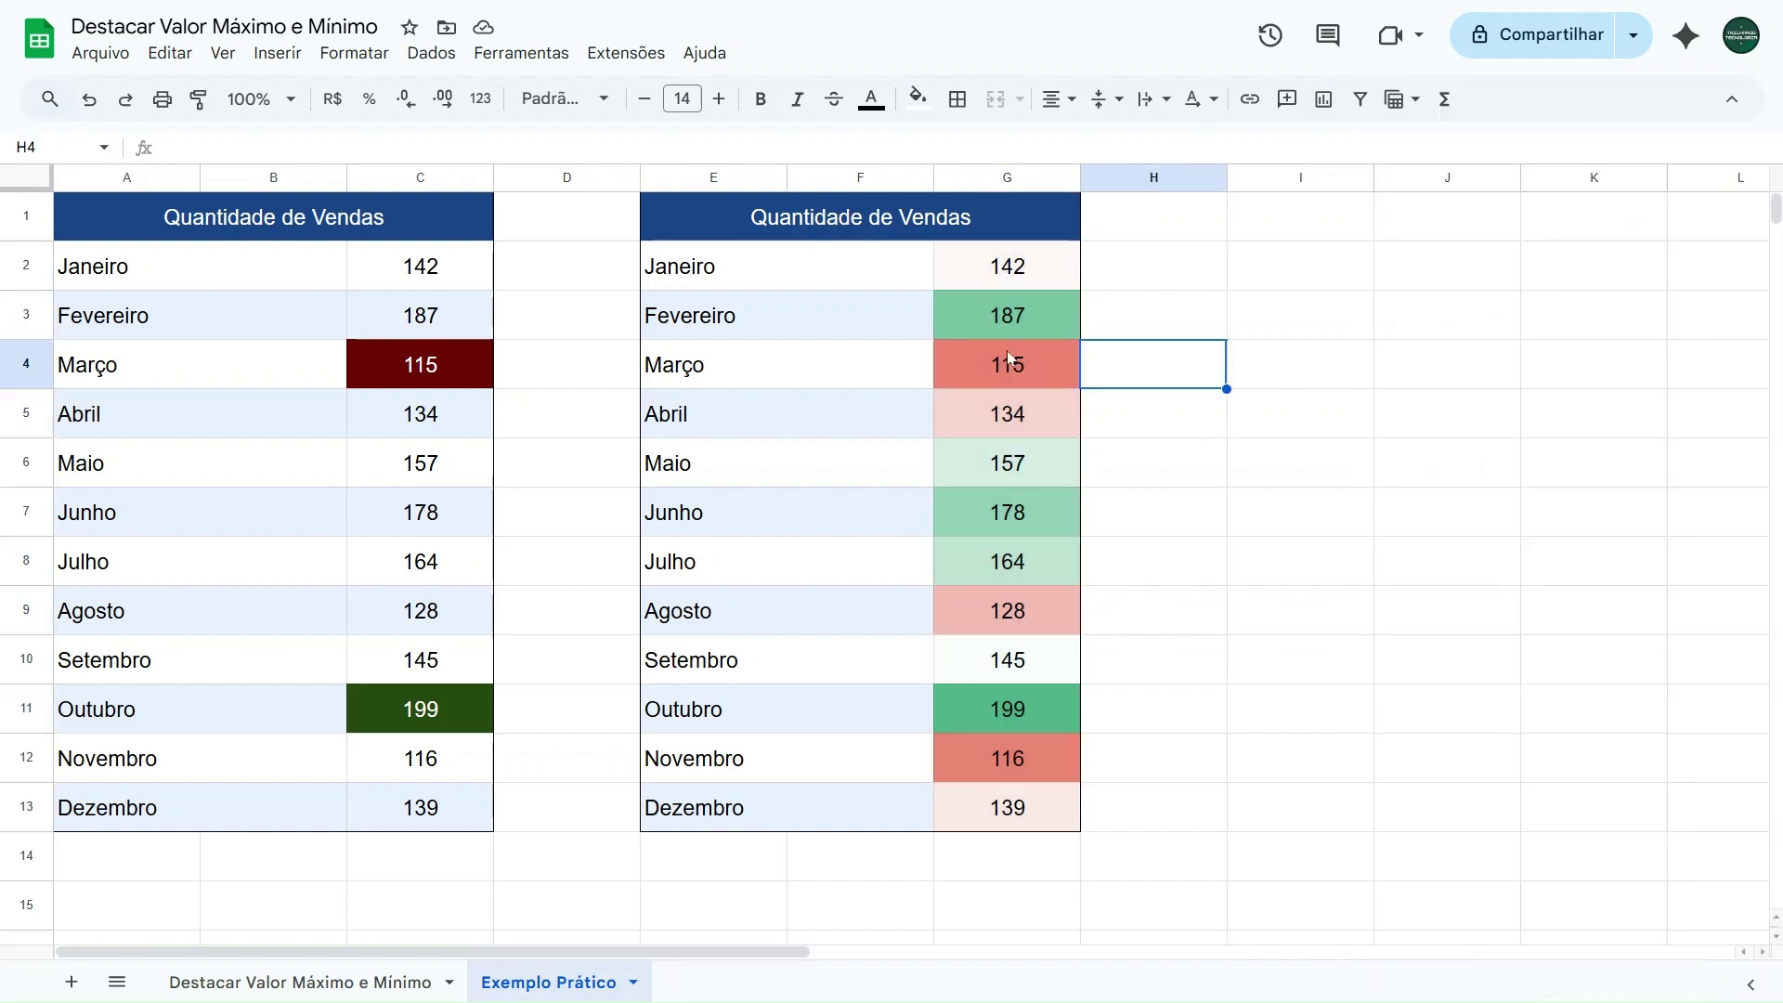
# Step: Test the colour scale by setting Março's value (G4) to 50 and Setembro's value (G10) to 250
pyautogui.click(994, 370)
pyautogui.write('50')
pyautogui.click(1178, 388)
pyautogui.click(988, 667)
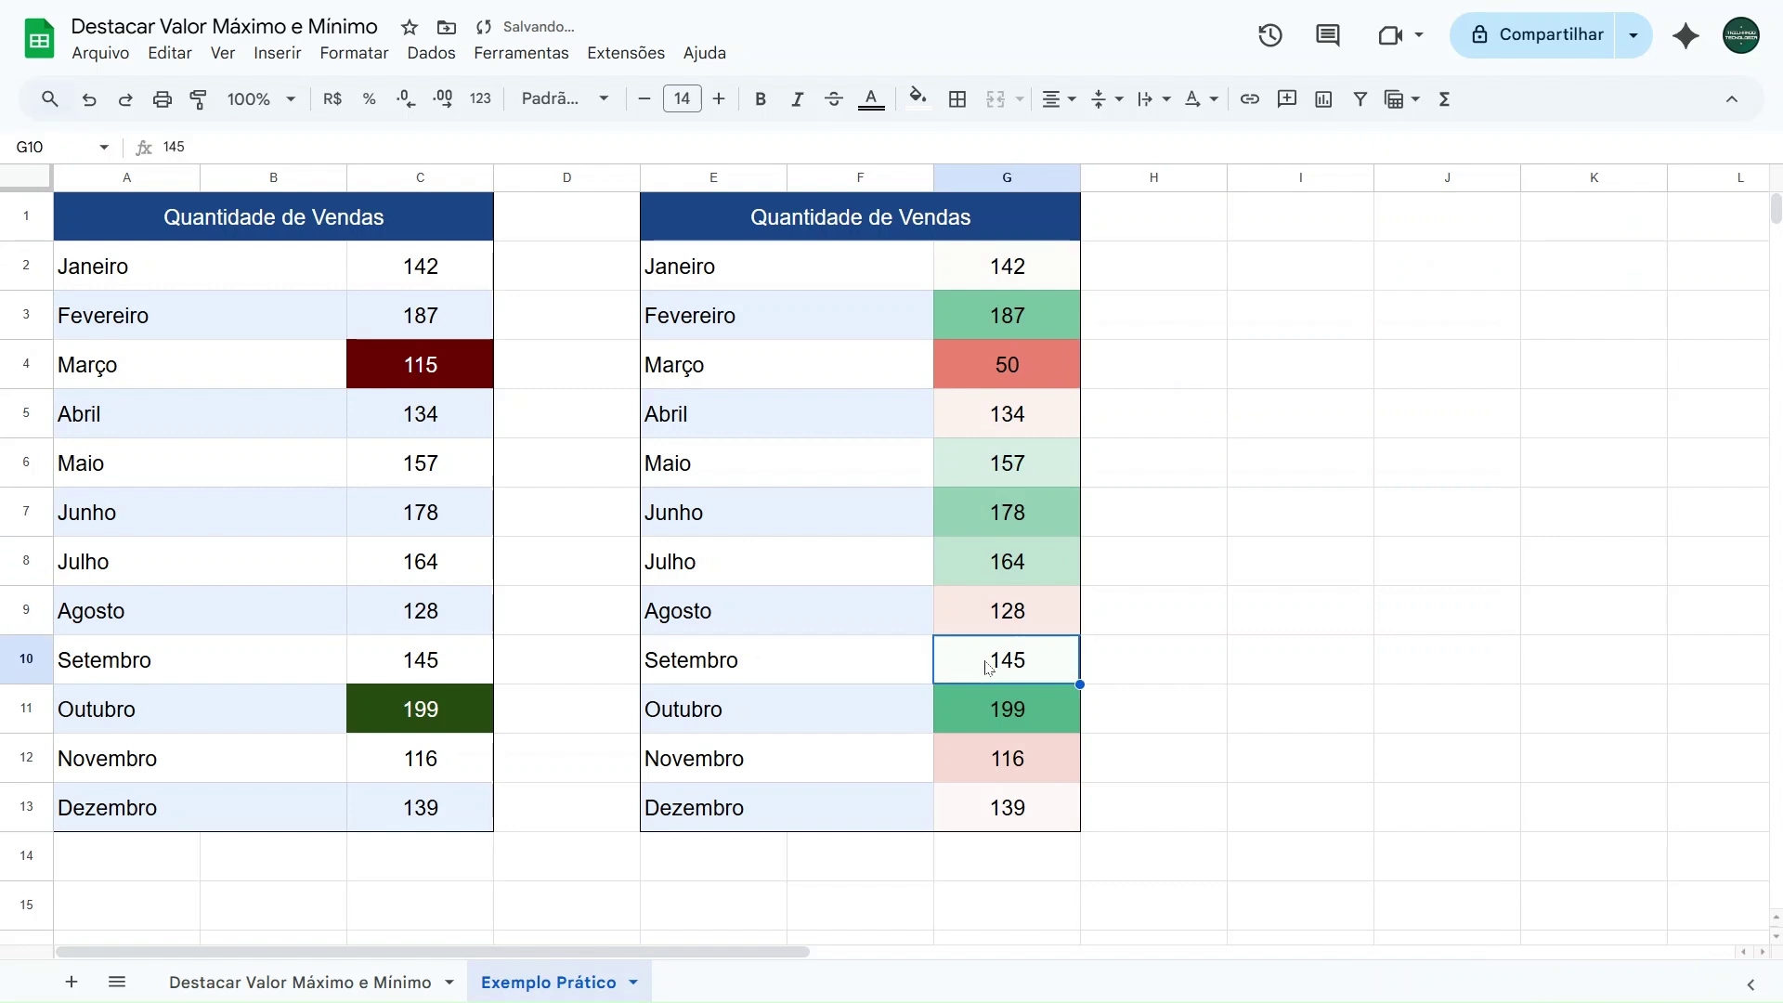
pyautogui.write('250')
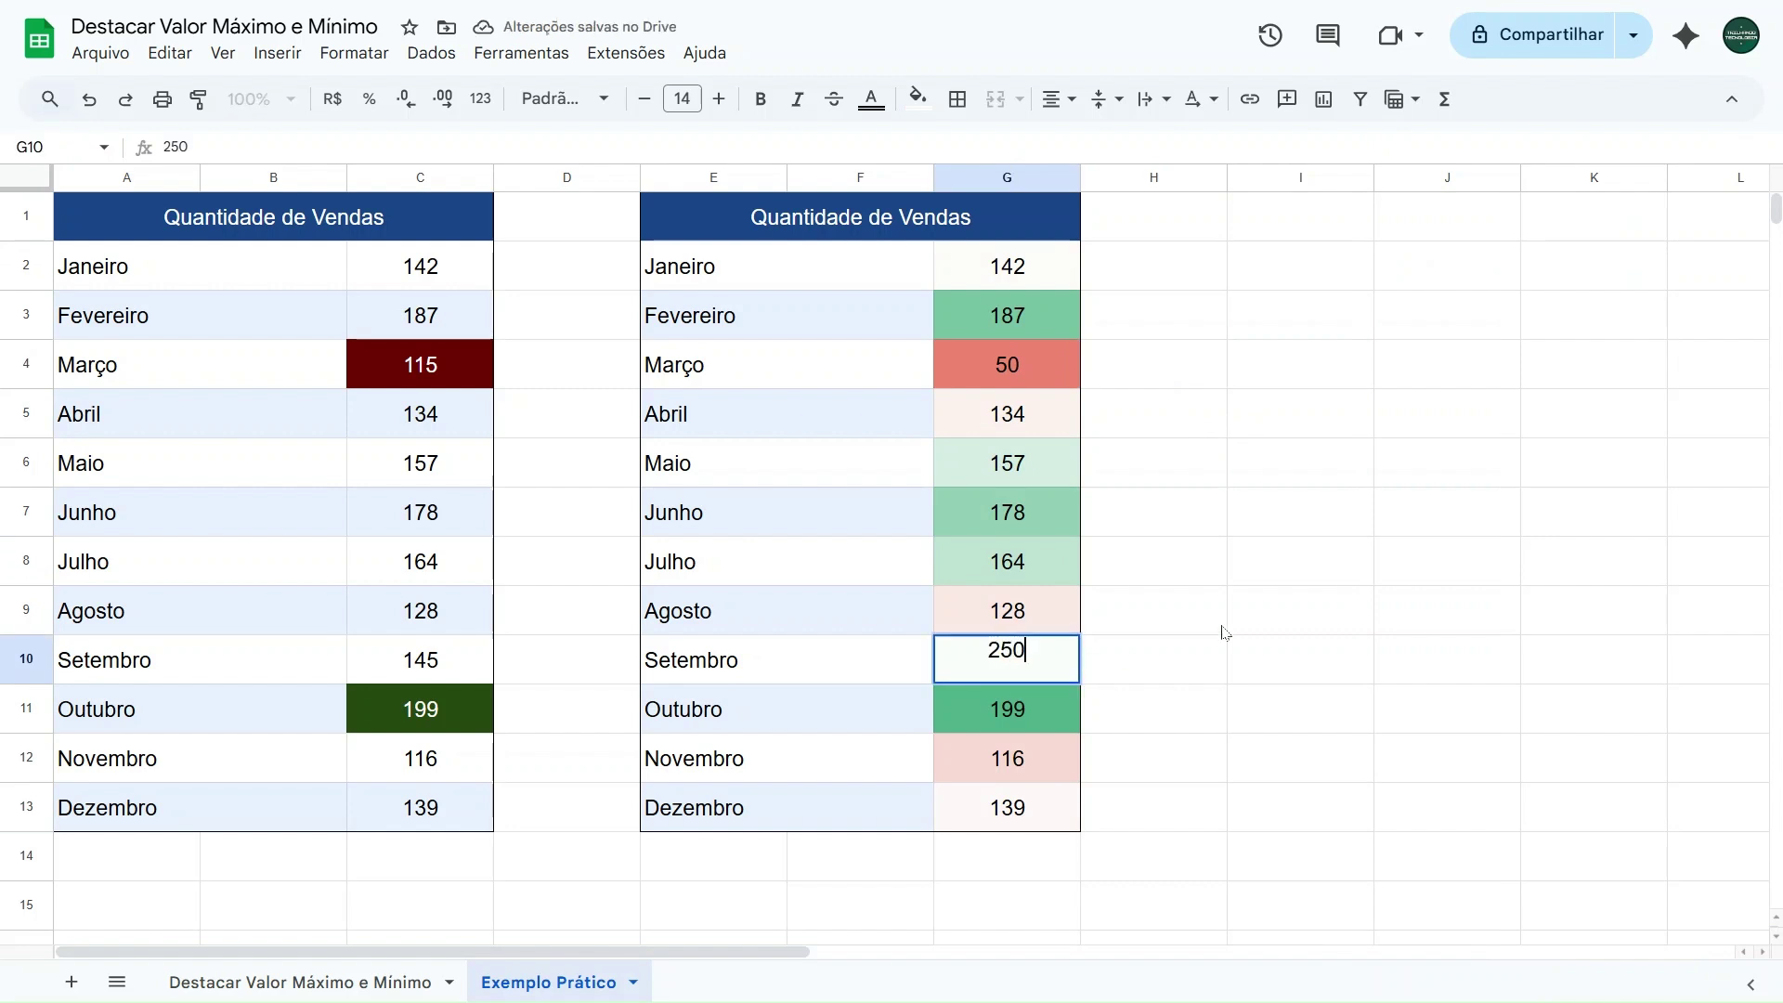
pyautogui.press('Tab')
# Step: Examine the colour-scale shades in G2:G13 and compare them with the custom-formula highlights in C2:C13
pyautogui.click(1046, 360)
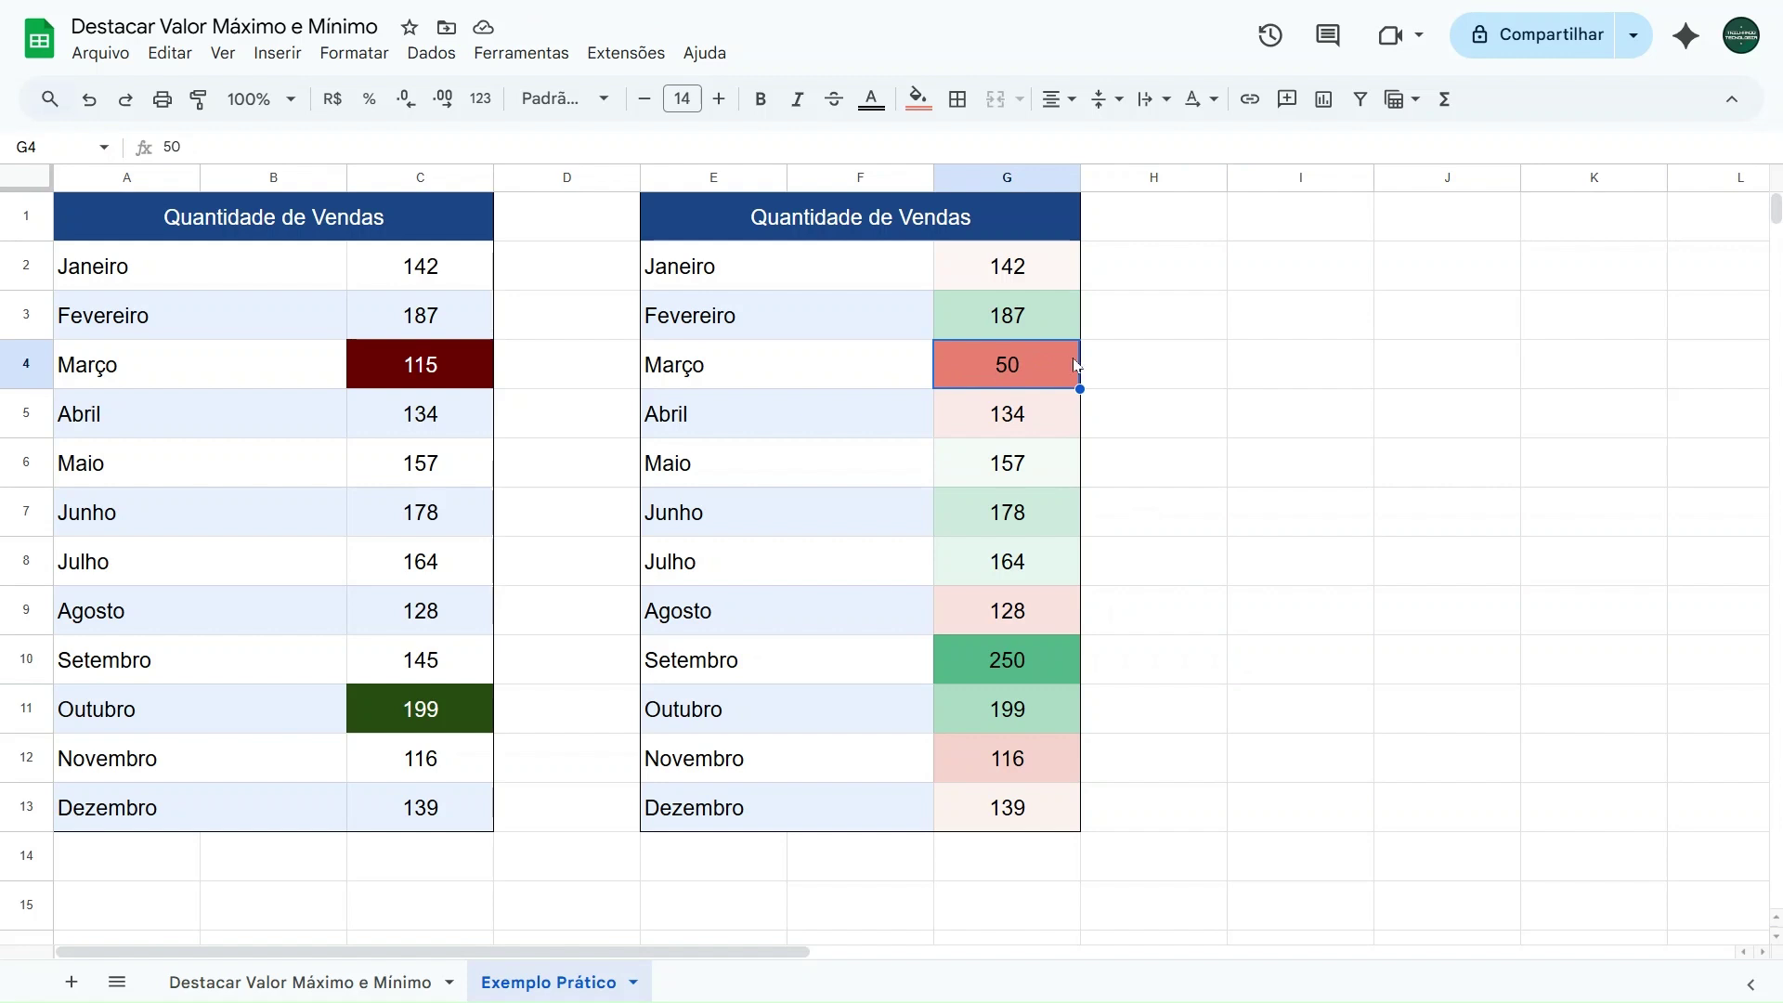
pyautogui.click(1064, 653)
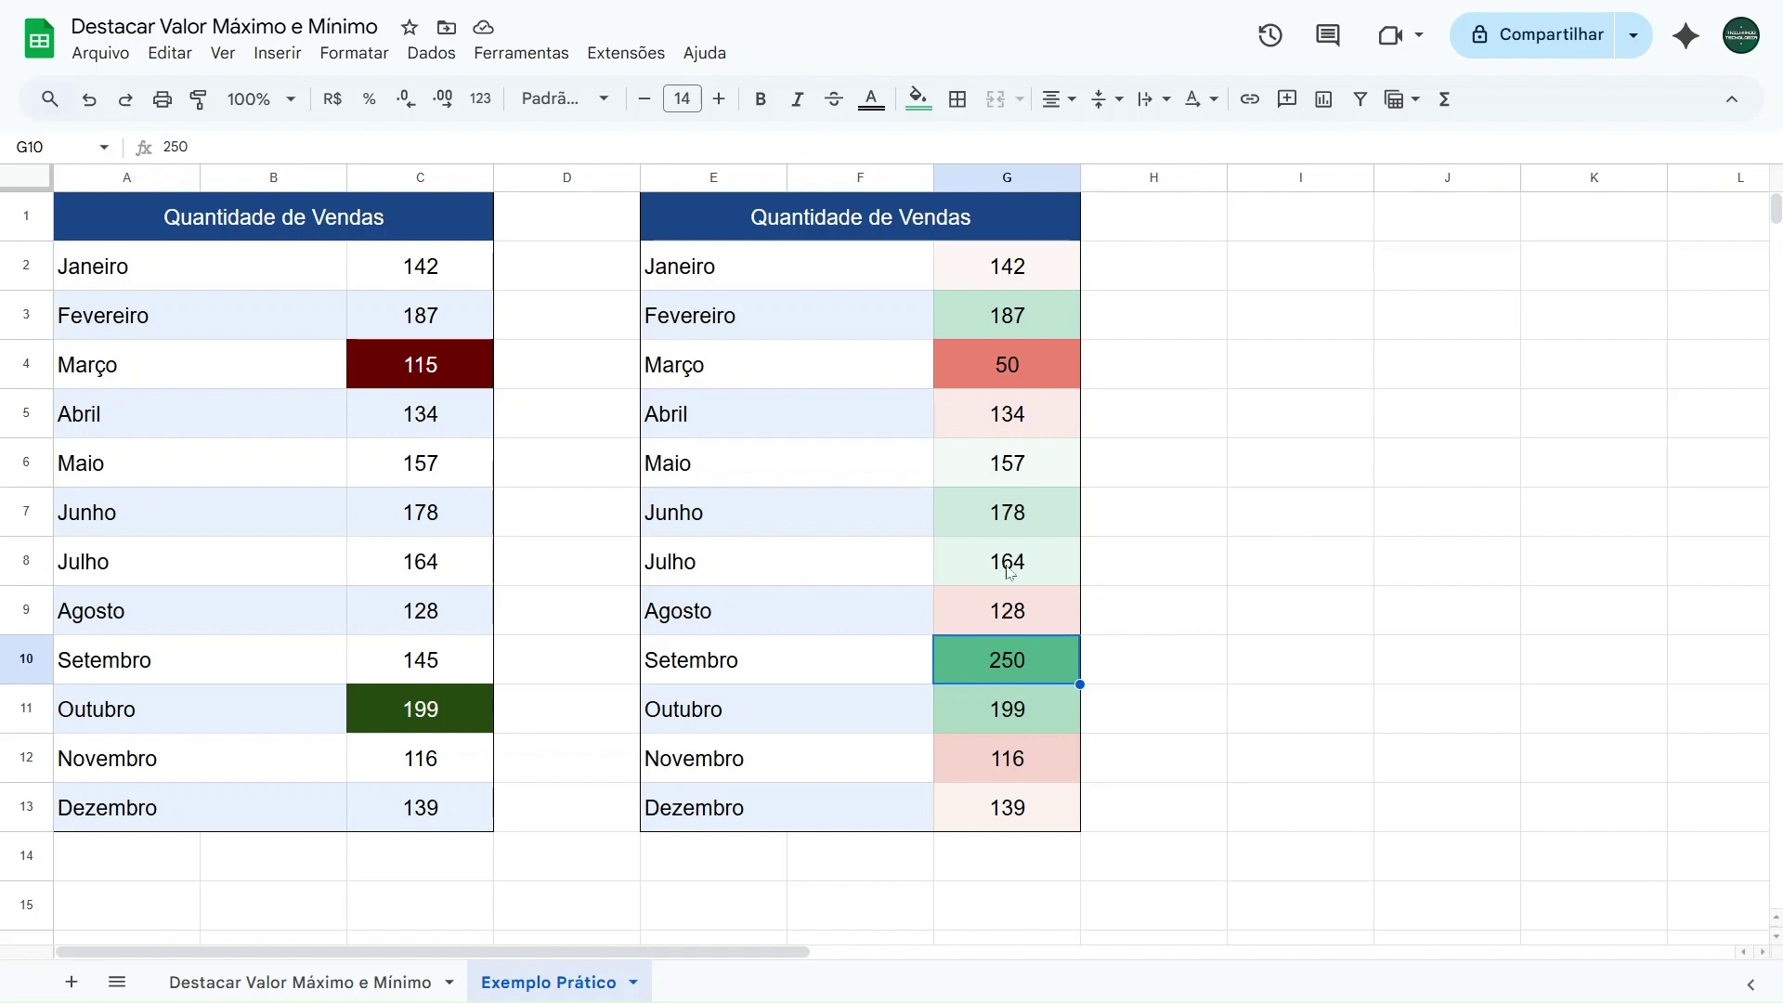
pyautogui.click(1022, 433)
pyautogui.click(1008, 455)
pyautogui.click(1003, 510)
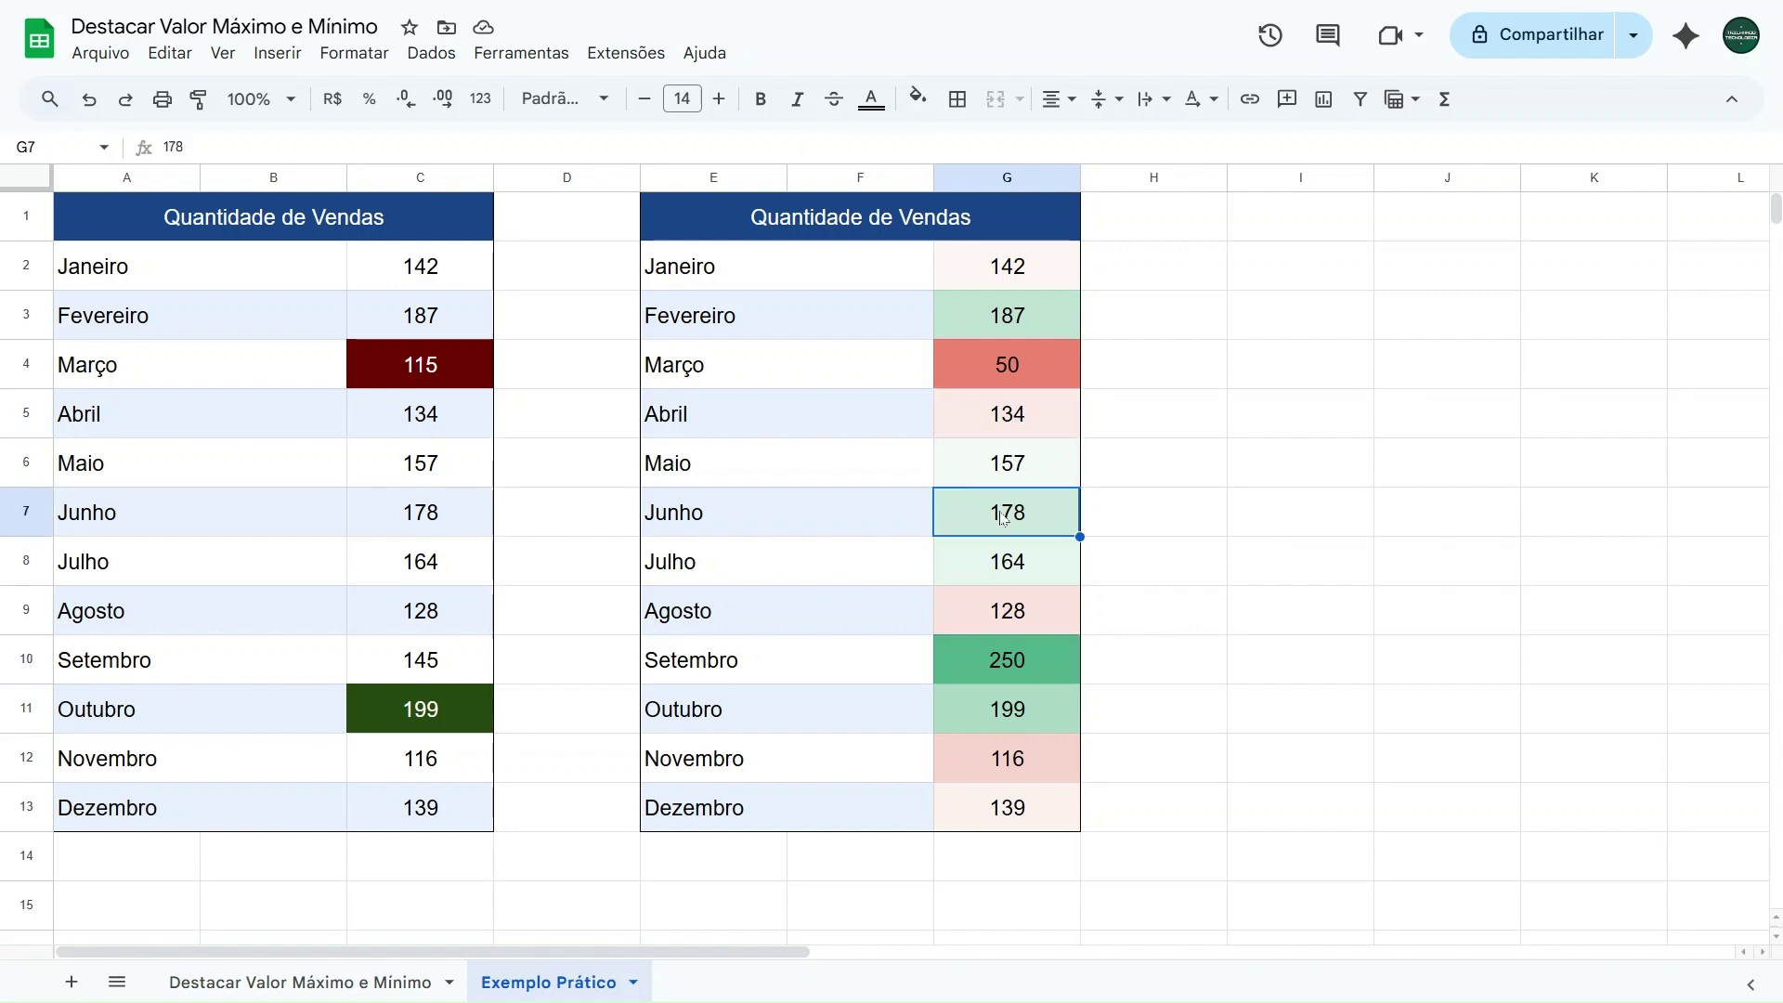
pyautogui.click(1010, 562)
pyautogui.click(1017, 627)
pyautogui.click(1003, 571)
pyautogui.click(1001, 501)
pyautogui.click(1033, 361)
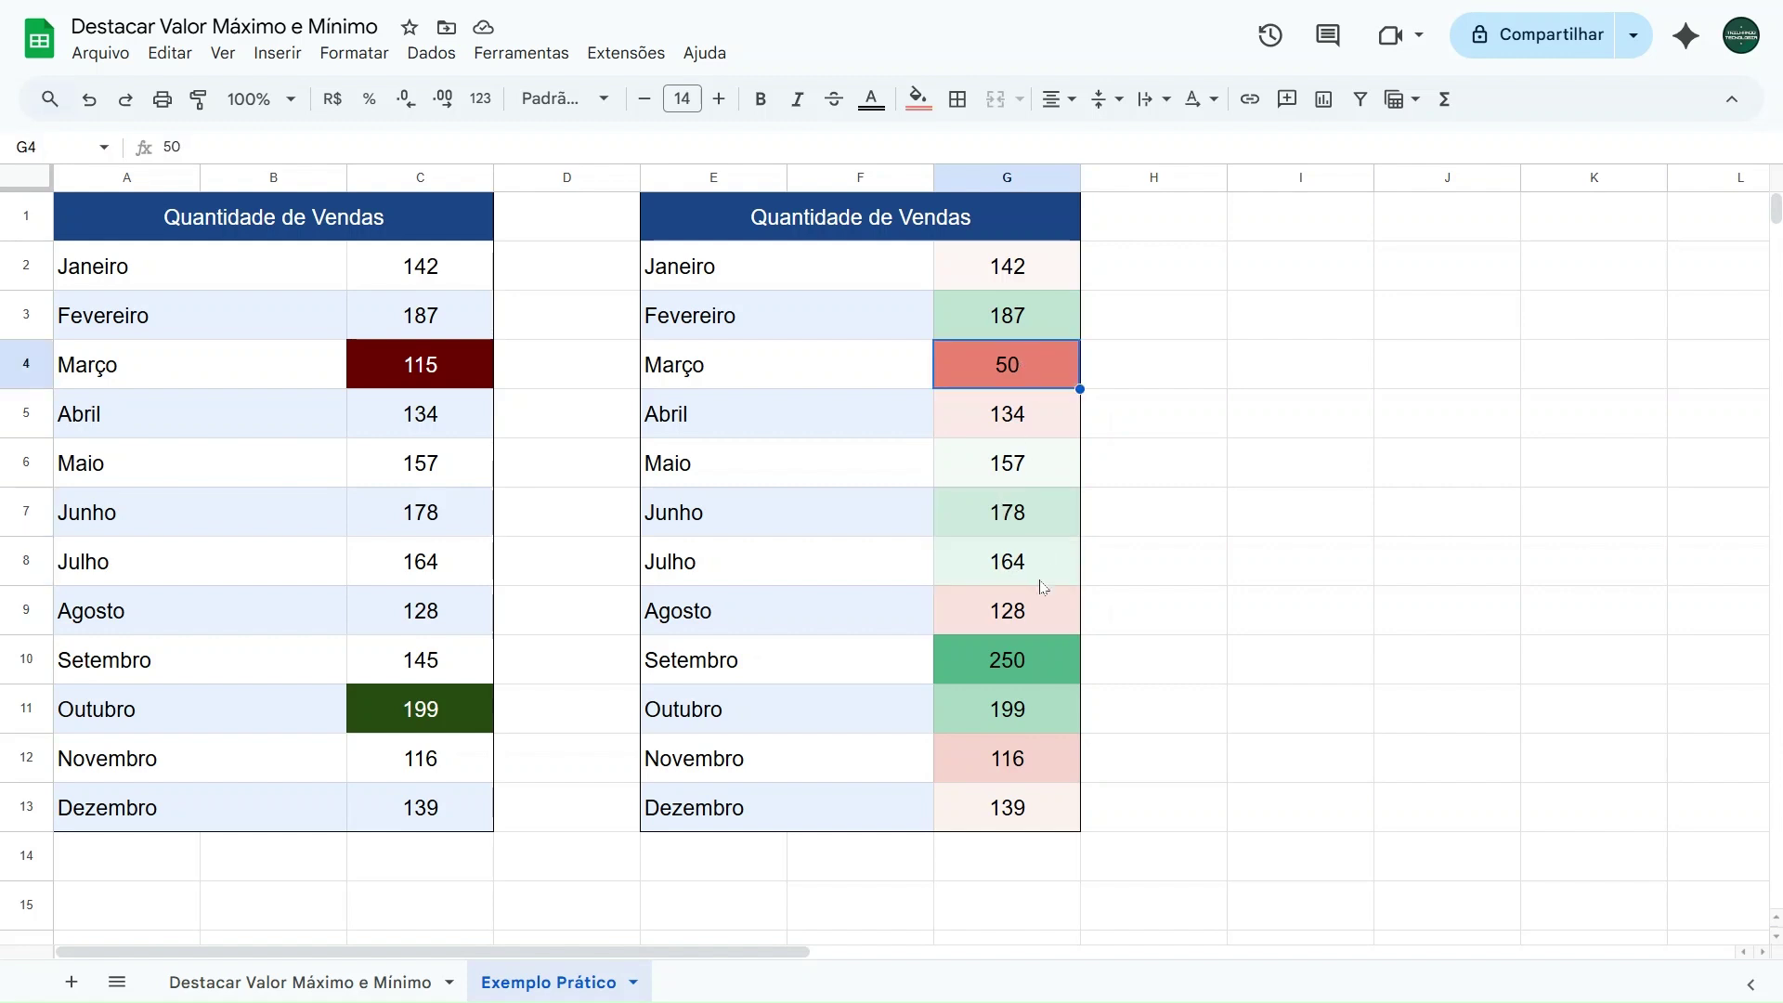
pyautogui.click(590, 404)
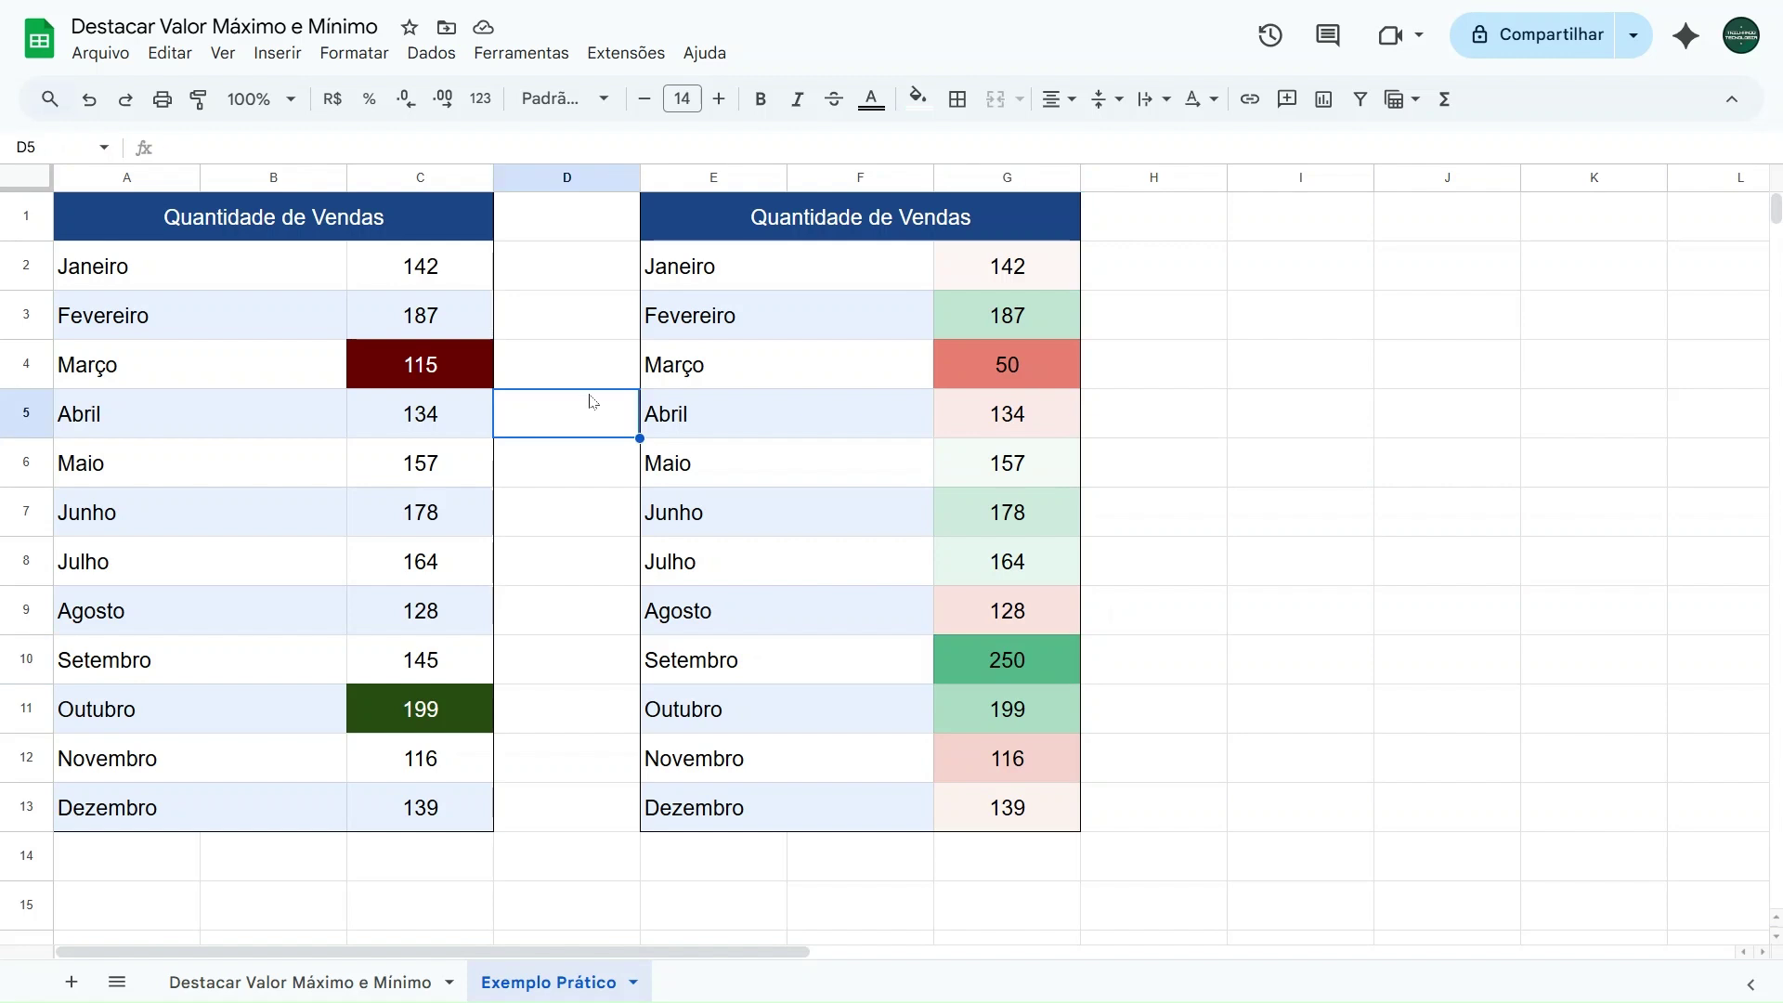
pyautogui.moveTo(438, 281); pyautogui.dragTo(425, 803)
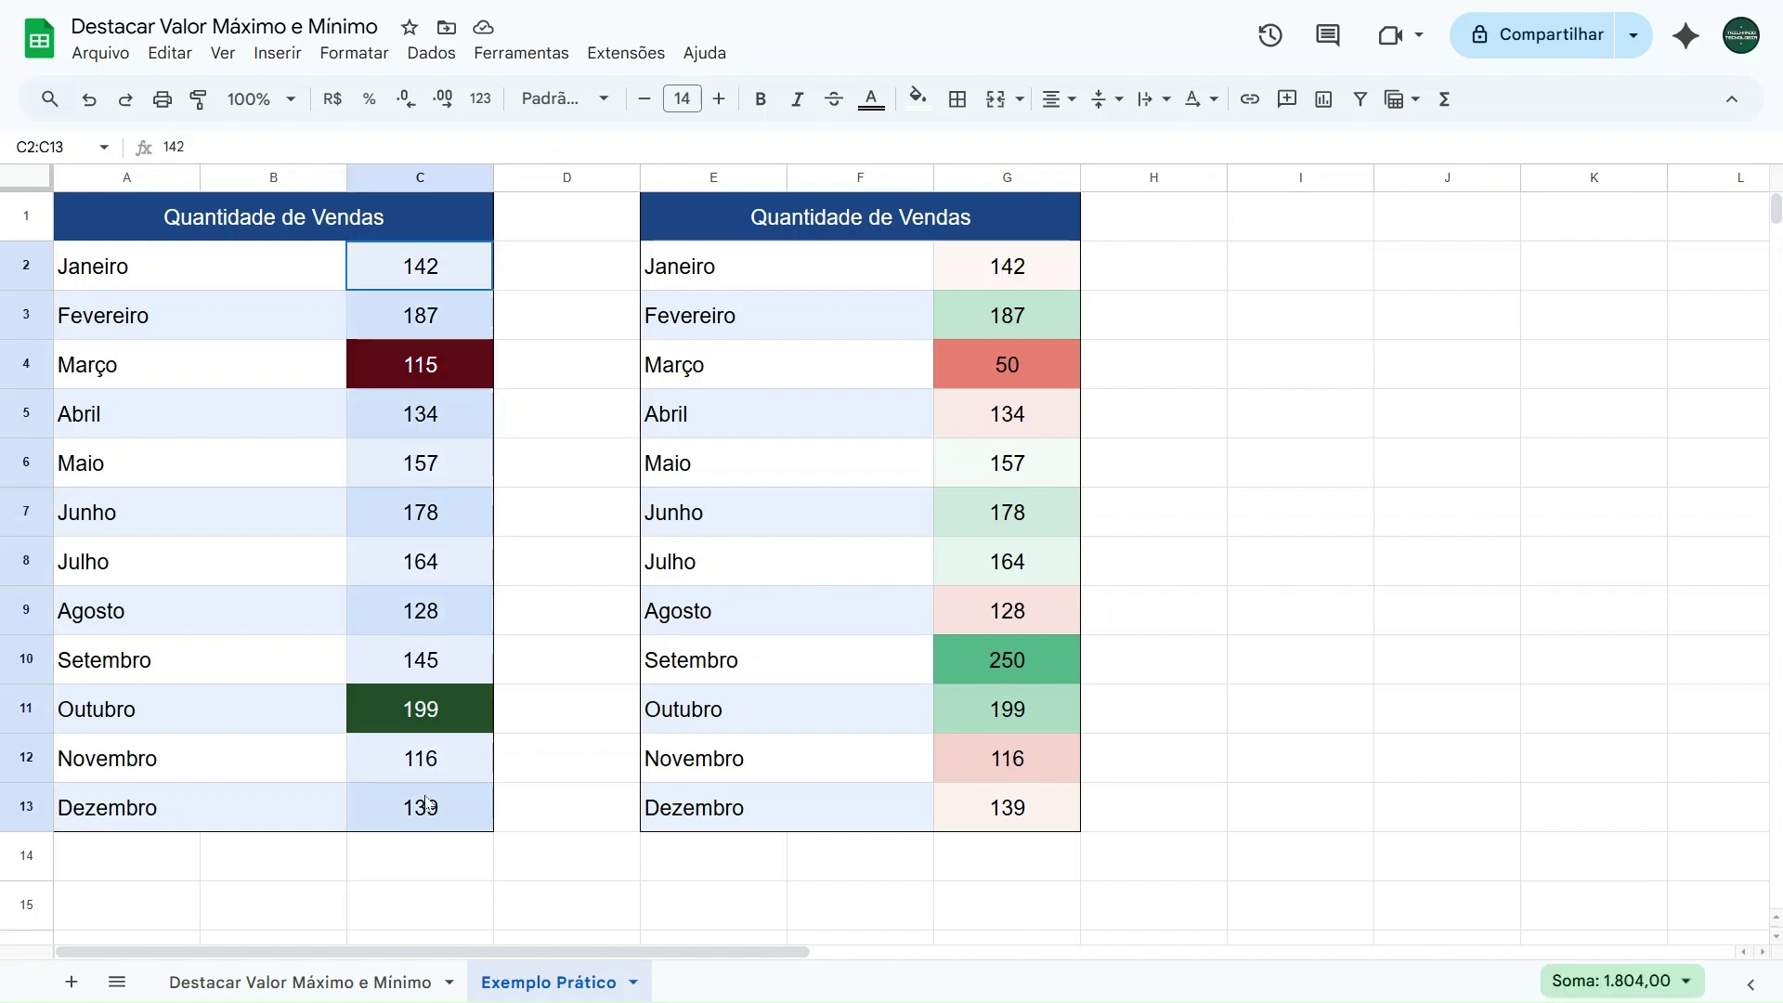
pyautogui.click(573, 364)
pyautogui.moveTo(1037, 270); pyautogui.dragTo(1017, 808)
pyautogui.click(574, 386)
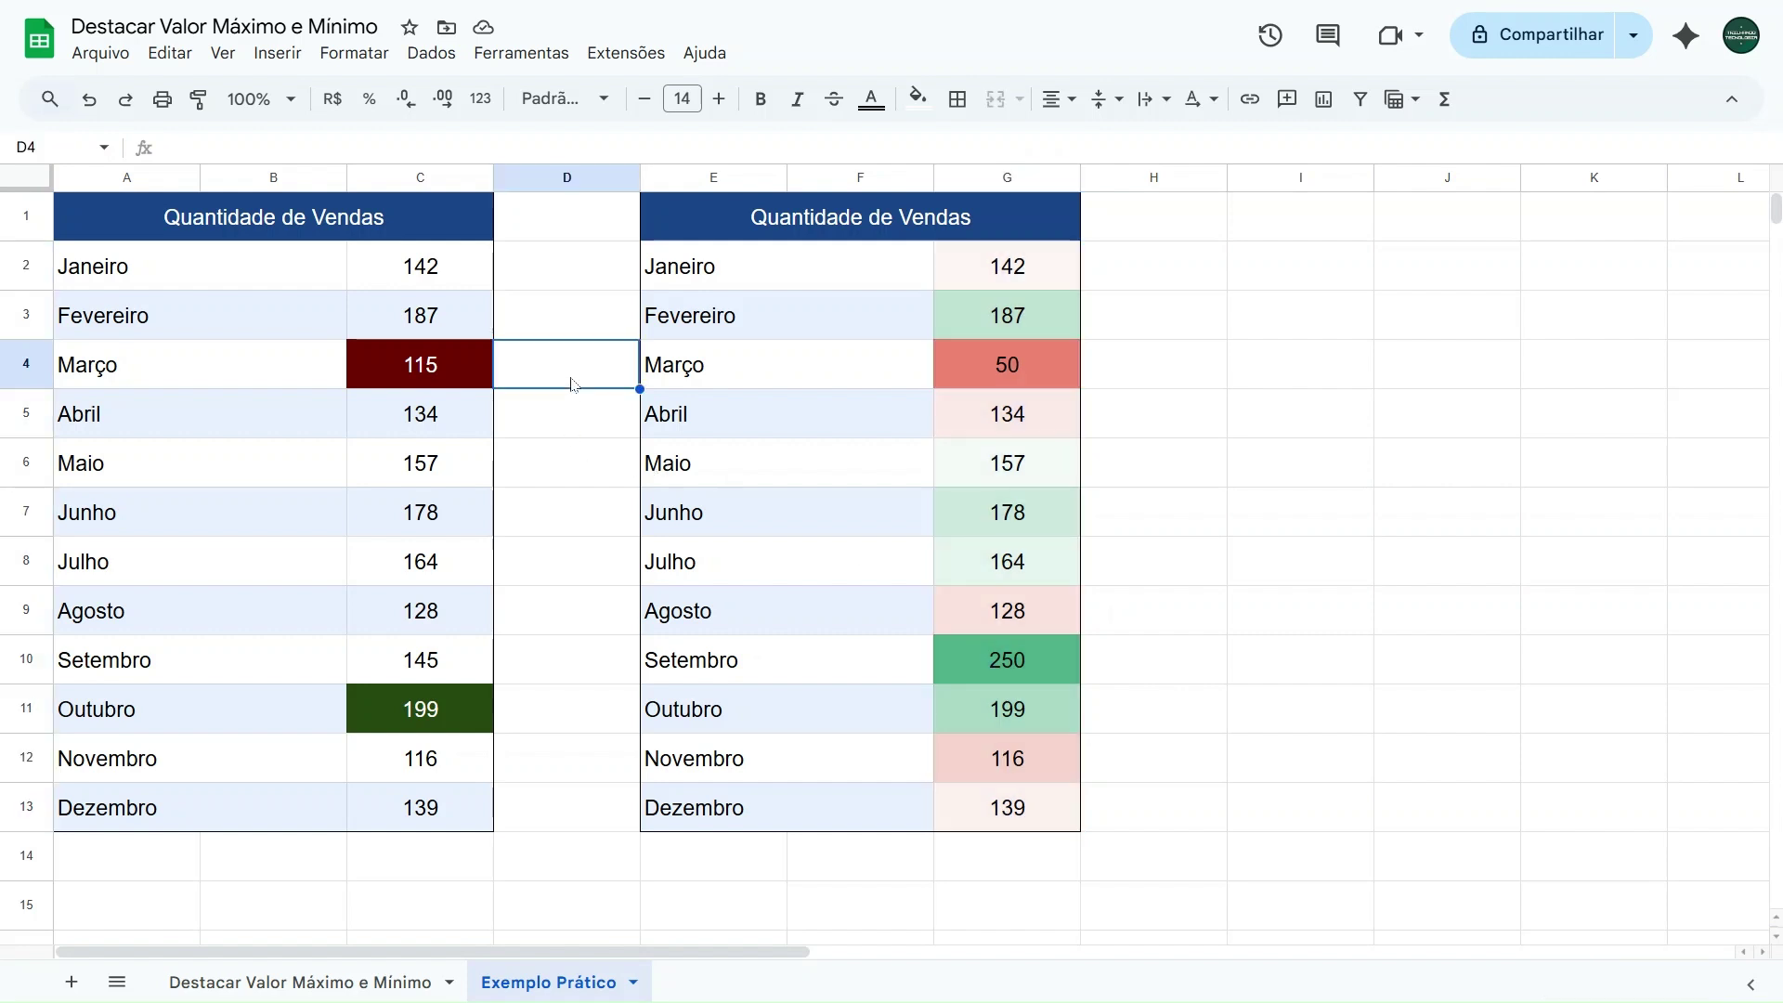